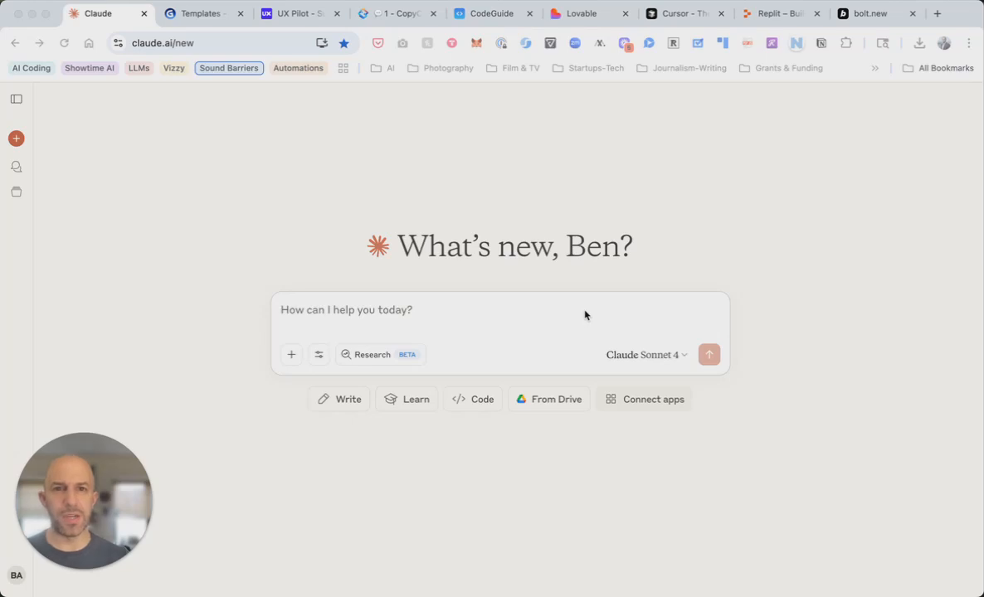
# Ask Claude for the most high-value AI-powered business idea in high school education
pyautogui.click(544, 316)
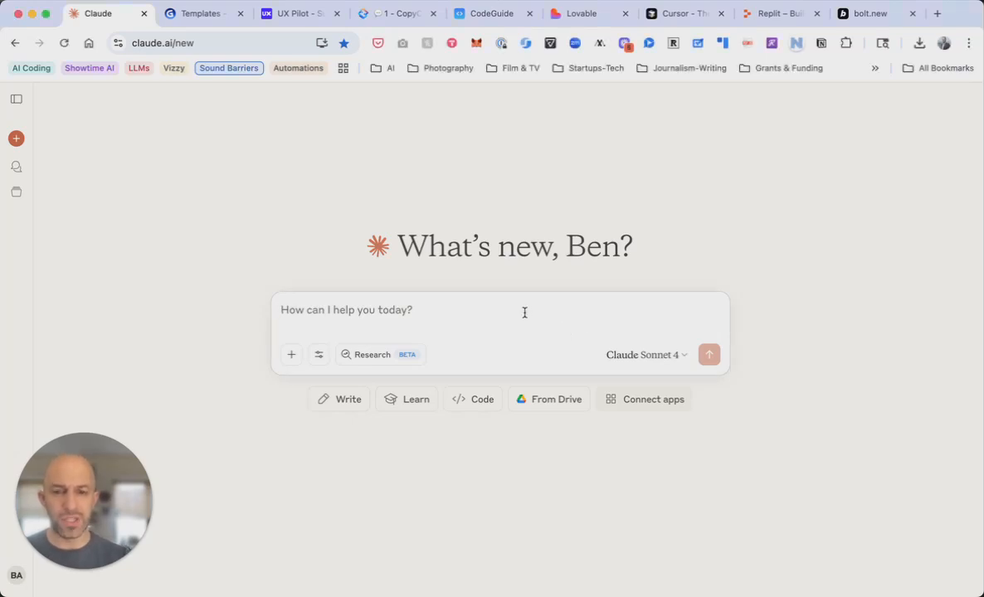
pyautogui.write('what is the most high value, AI-powered business idea for the high school education space?')
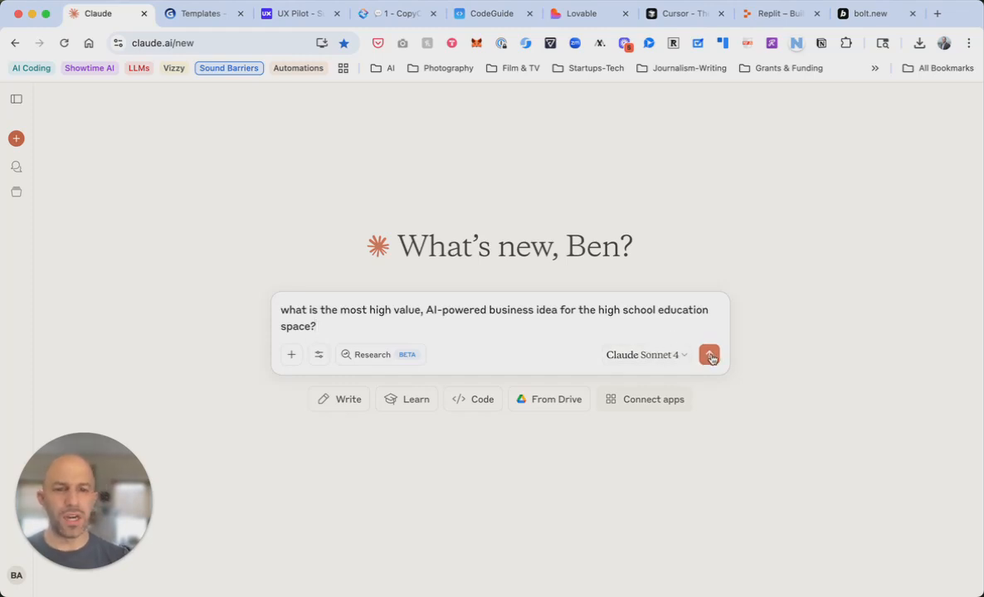
pyautogui.click(709, 354)
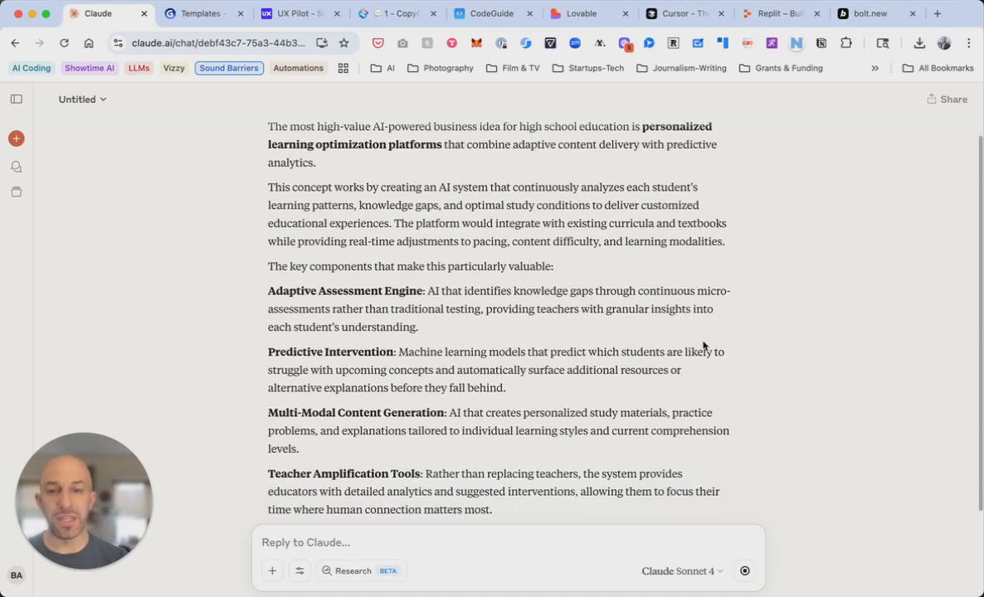
# Read Claude's reply on personalized AI learning platforms: components, business model and success factors
pyautogui.scroll(3, 702, 341)
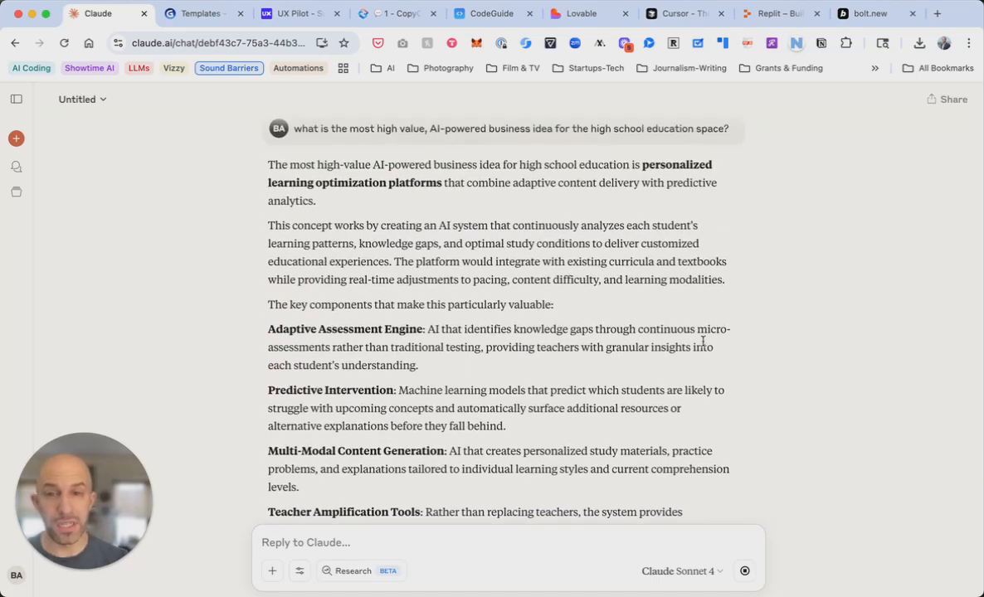
pyautogui.scroll(-2, 702, 341)
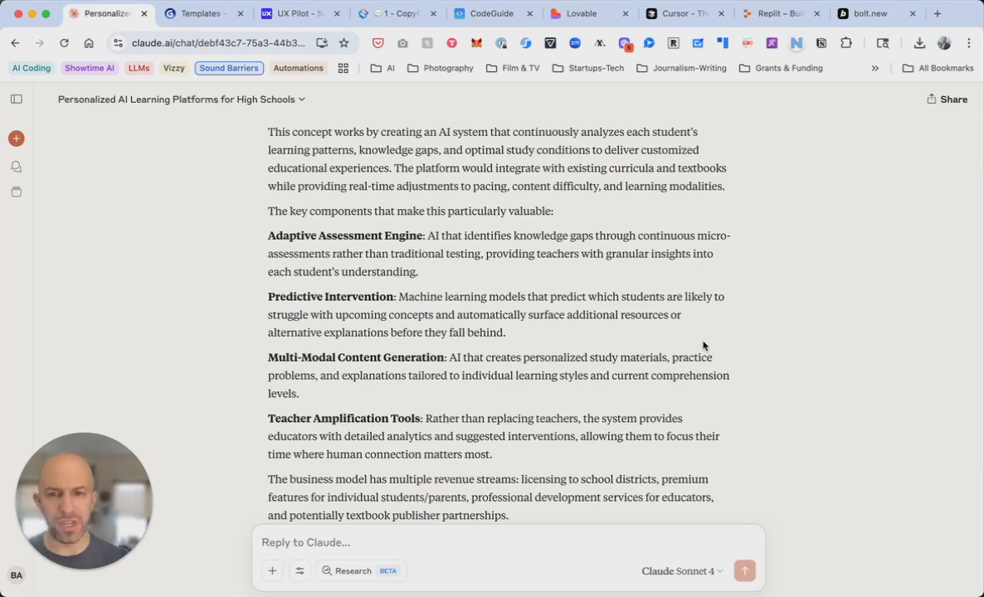
pyautogui.scroll(-4, 703, 346)
pyautogui.scroll(-3, 702, 346)
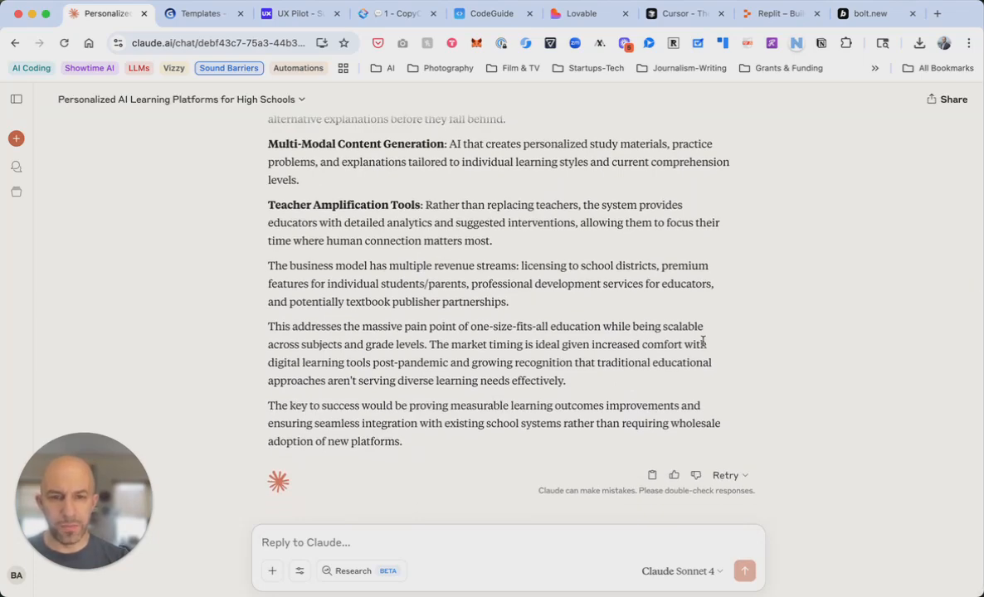
pyautogui.scroll(4, 703, 342)
pyautogui.scroll(2, 703, 342)
pyautogui.scroll(1, 702, 342)
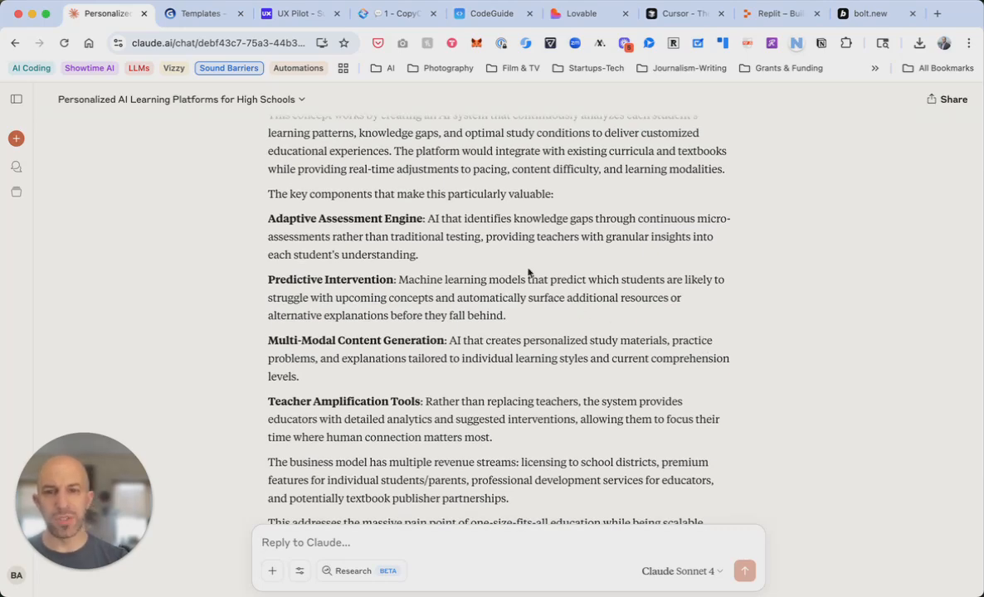
pyautogui.scroll(-3, 528, 272)
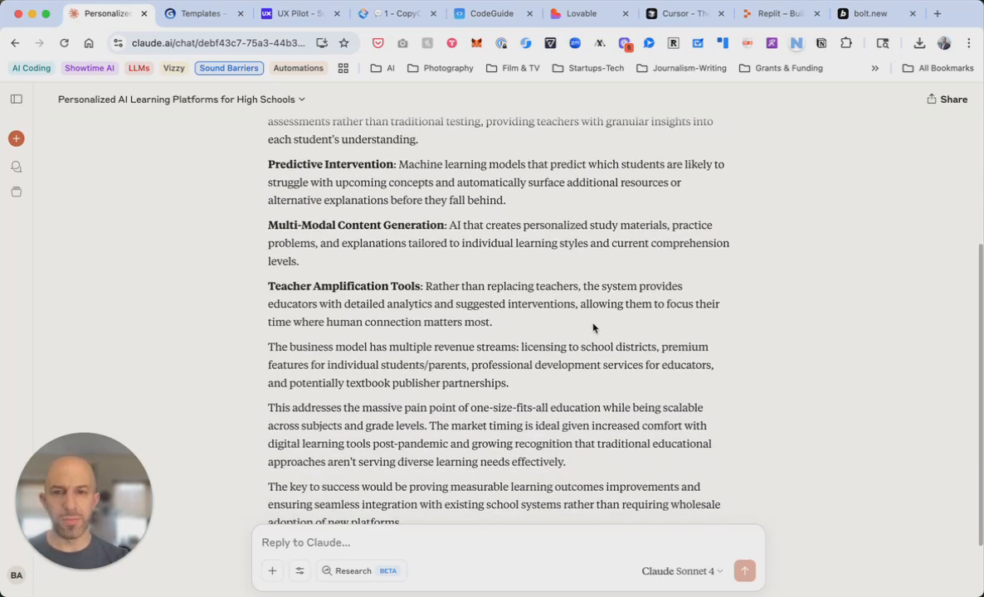
pyautogui.scroll(-2, 593, 329)
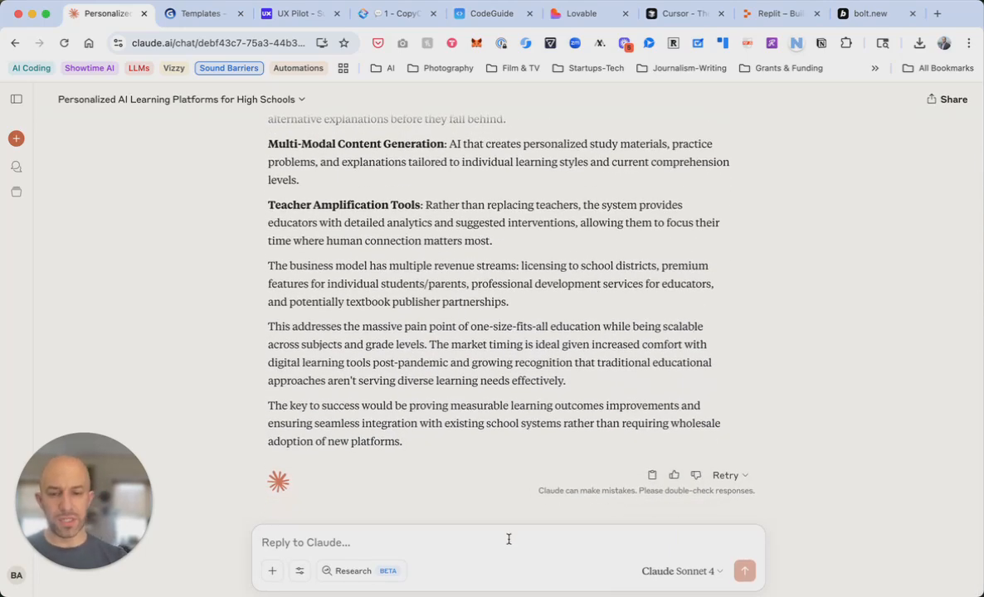
# Ask Claude to dive deeper into the business model and which market gaps are being filled
pyautogui.write('this seems int')
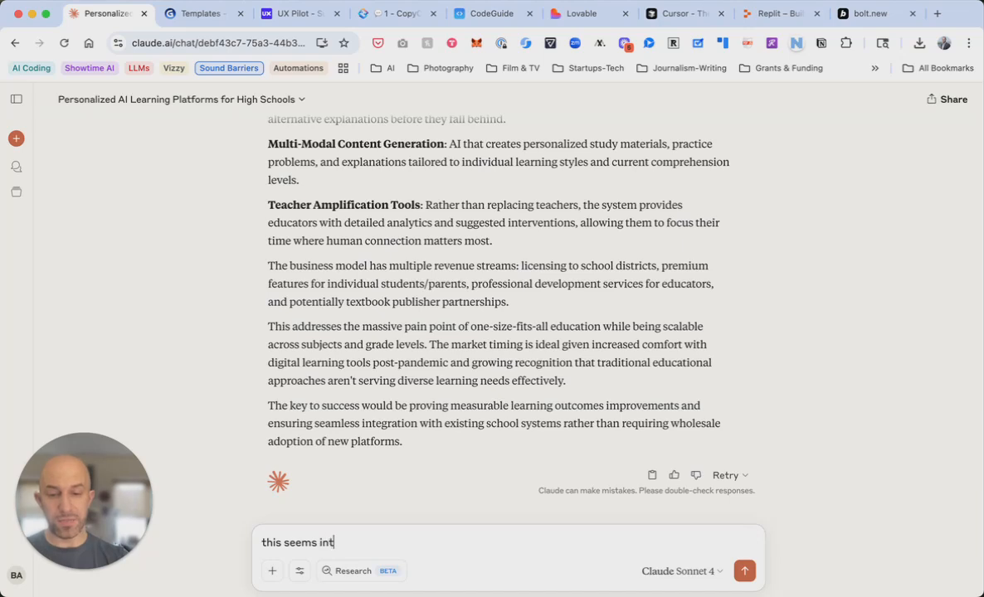
pyautogui.write('eresting. ')
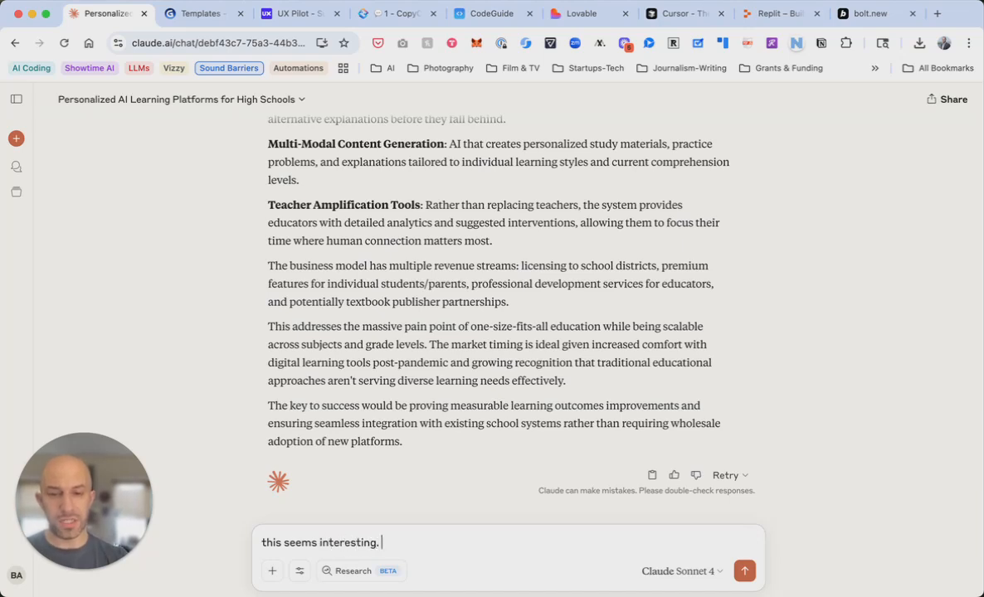
pyautogui.write('dive deeper for me. what is the business model .')
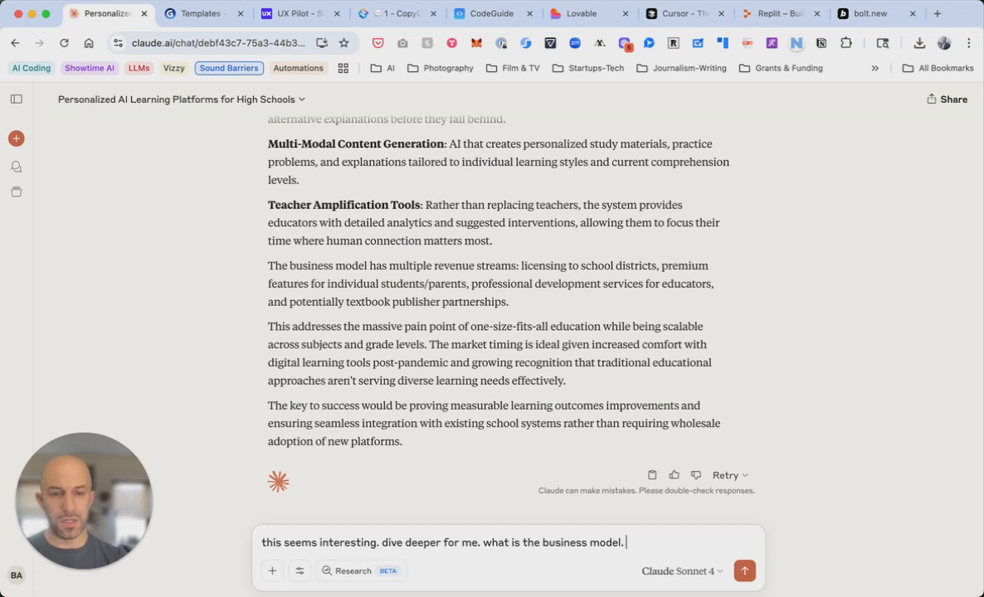
pyautogui.write(' what')
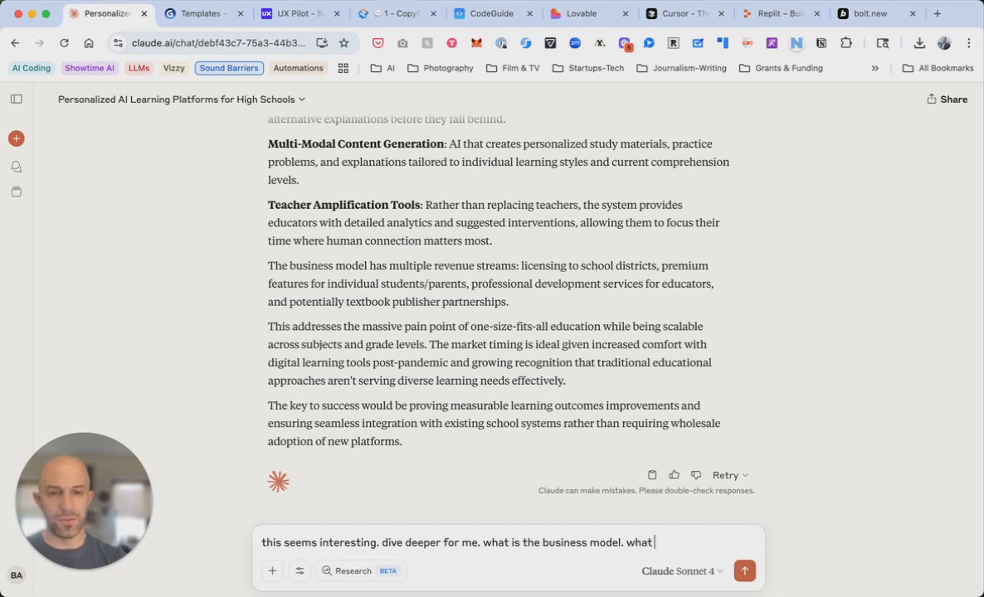
pyautogui.write(' g')
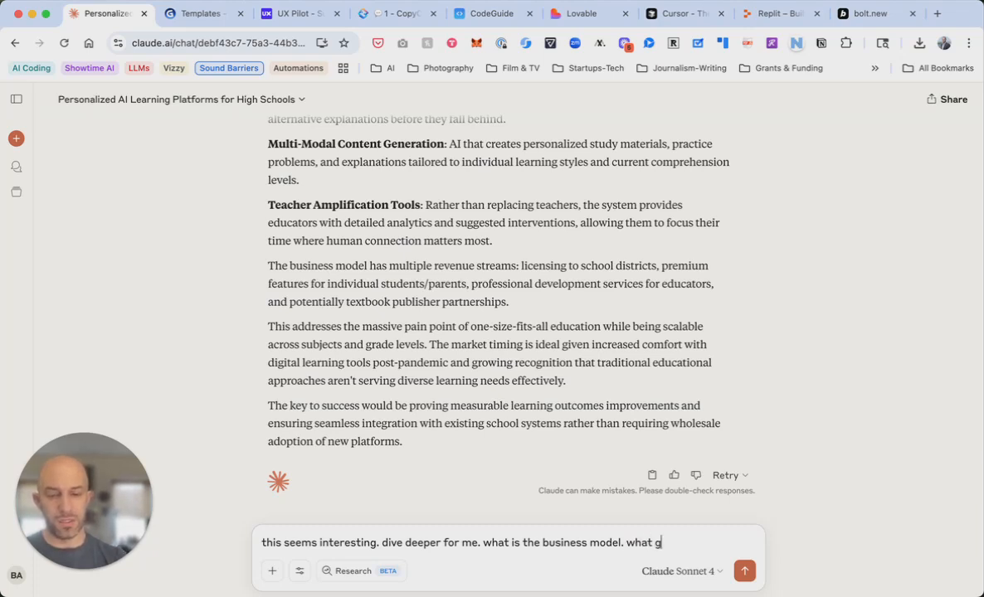
pyautogui.write('aps in the ma')
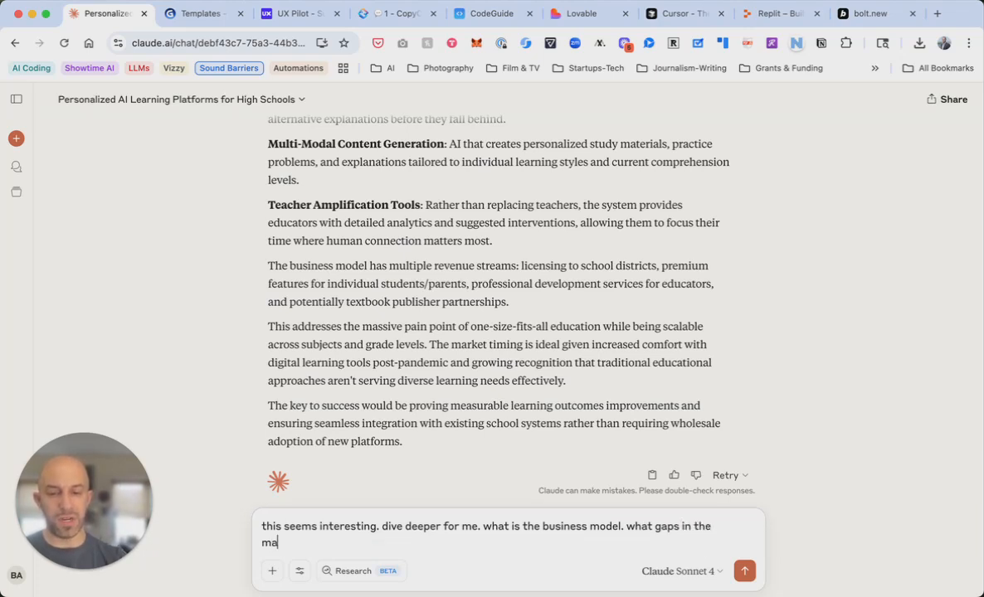
pyautogui.write('rket in')
pyautogui.press('BackSpace')
pyautogui.press('BackSpace')
pyautogui.write('are we filling?')
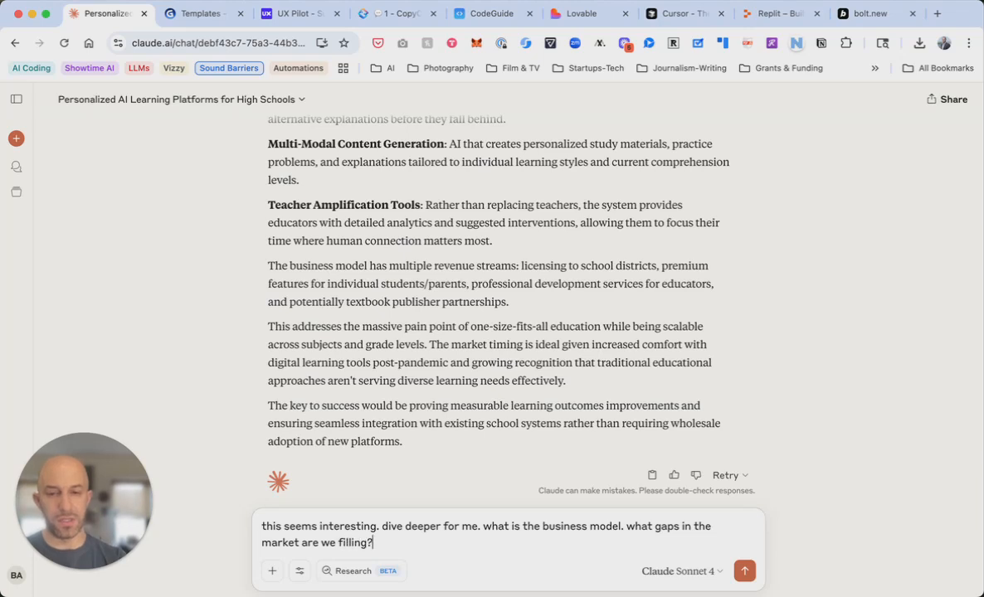
pyautogui.press('Return')
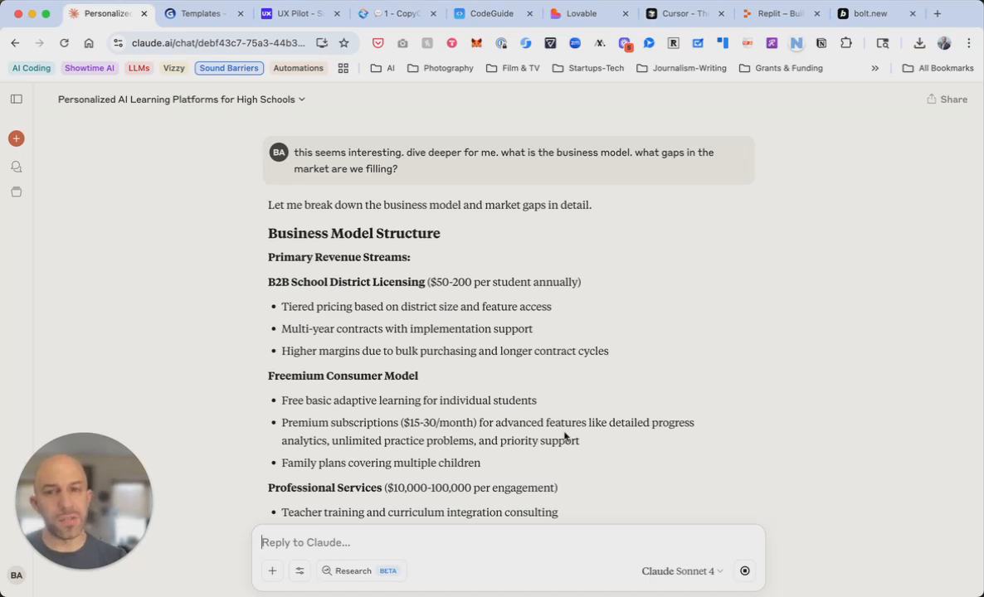
# Read the follow-up through to the three-phase go-to-market strategy and network-effects insight
pyautogui.scroll(-3, 564, 437)
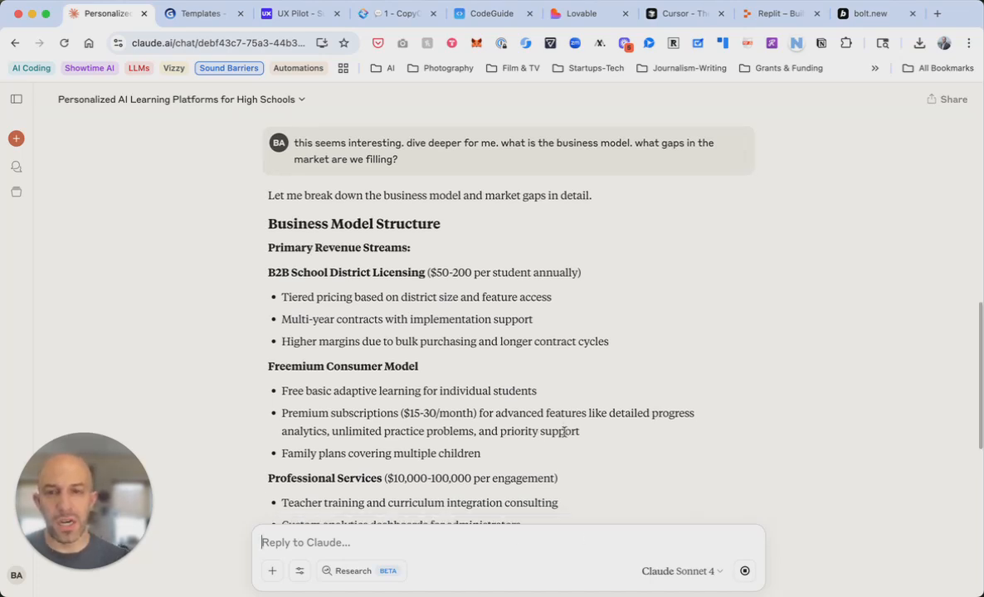
pyautogui.scroll(-5, 564, 437)
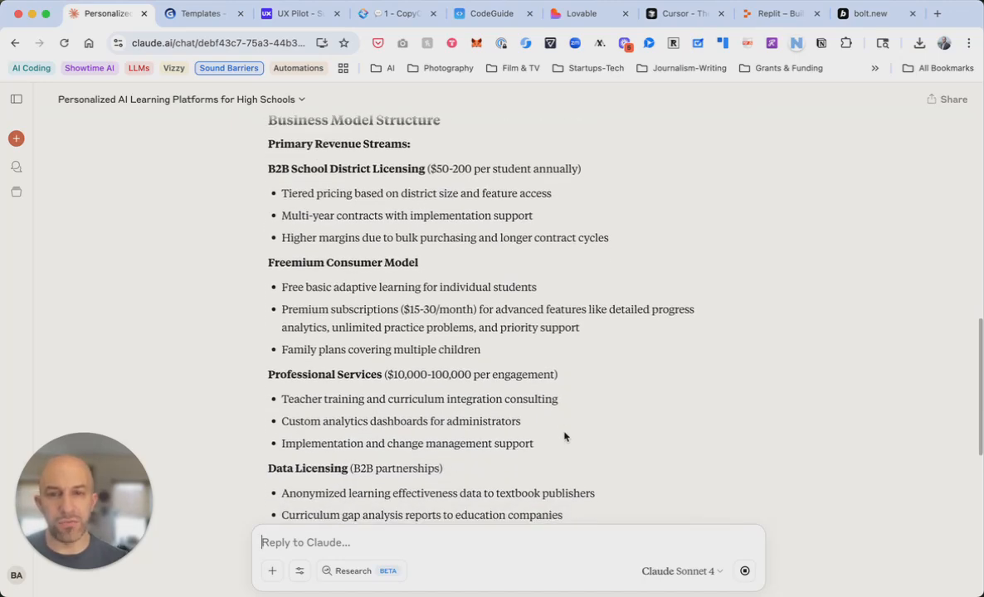
pyautogui.scroll(-6, 564, 436)
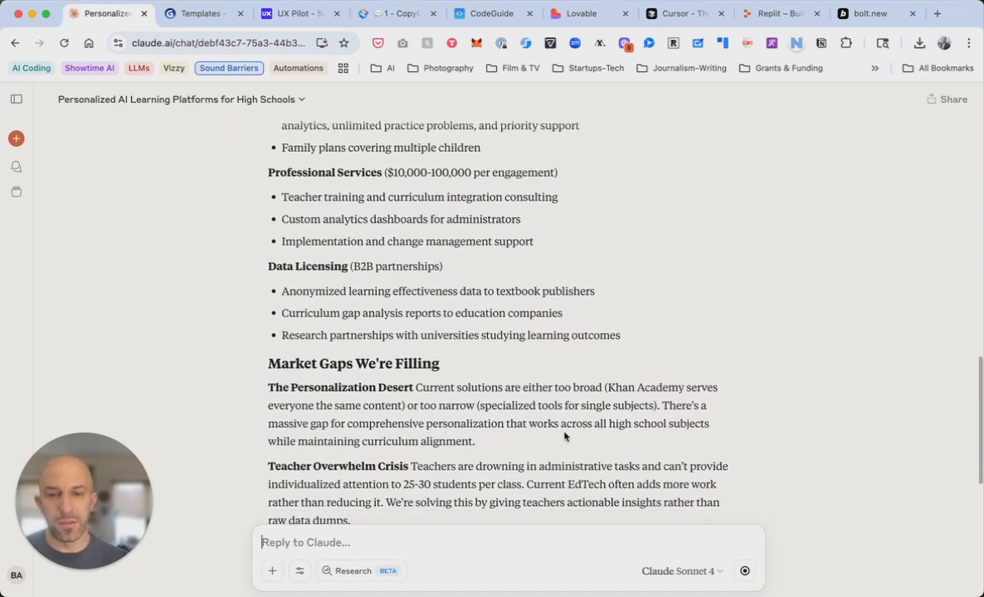
pyautogui.scroll(-6, 564, 432)
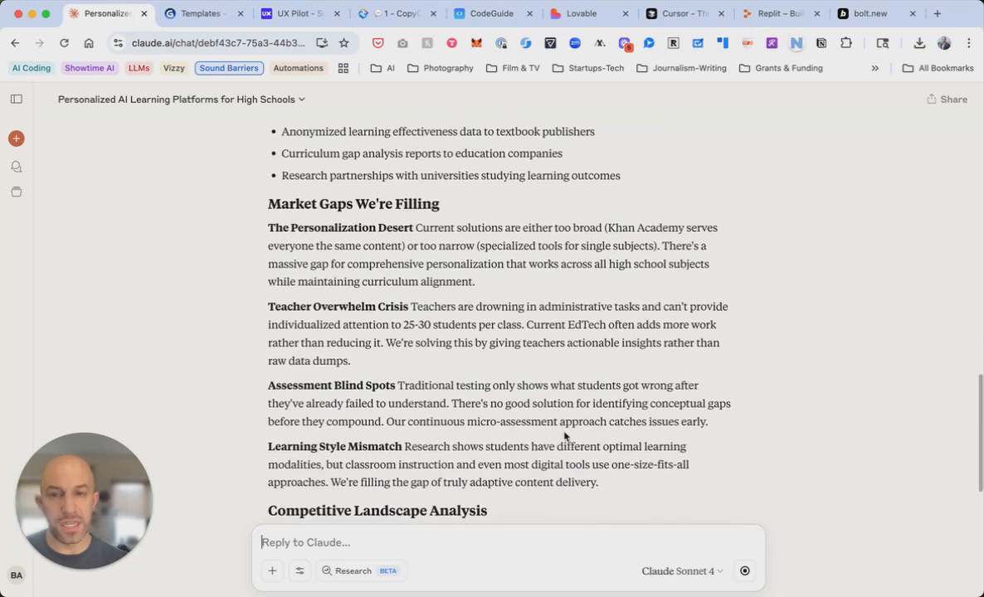
pyautogui.scroll(-5, 564, 436)
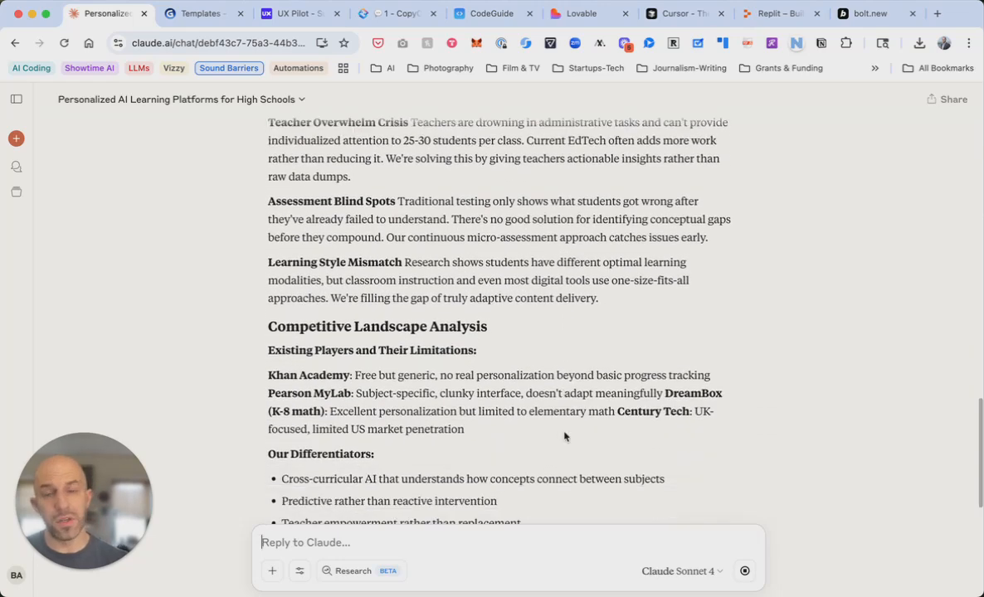
pyautogui.scroll(-5, 564, 436)
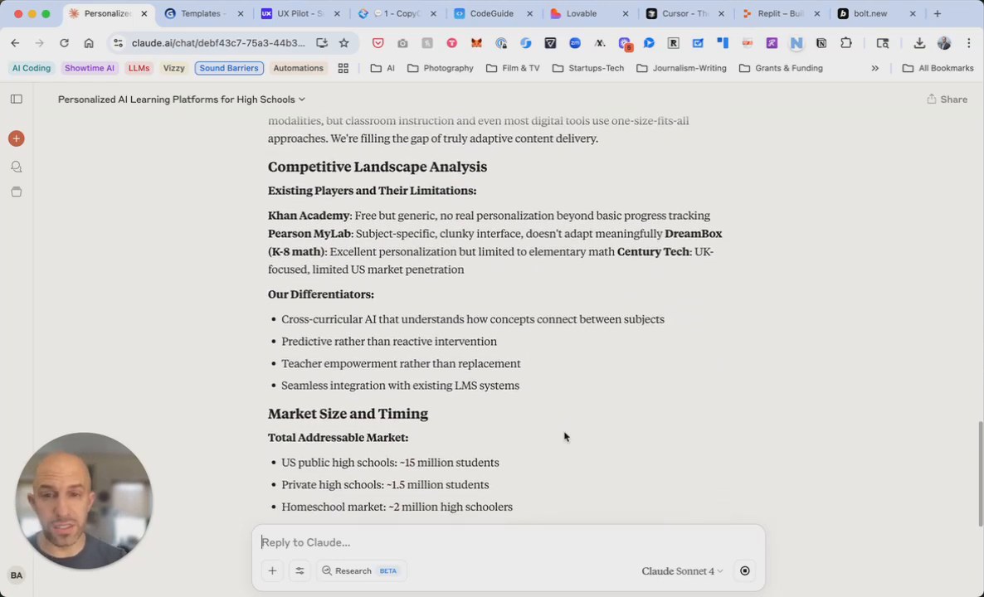
pyautogui.scroll(1, 564, 436)
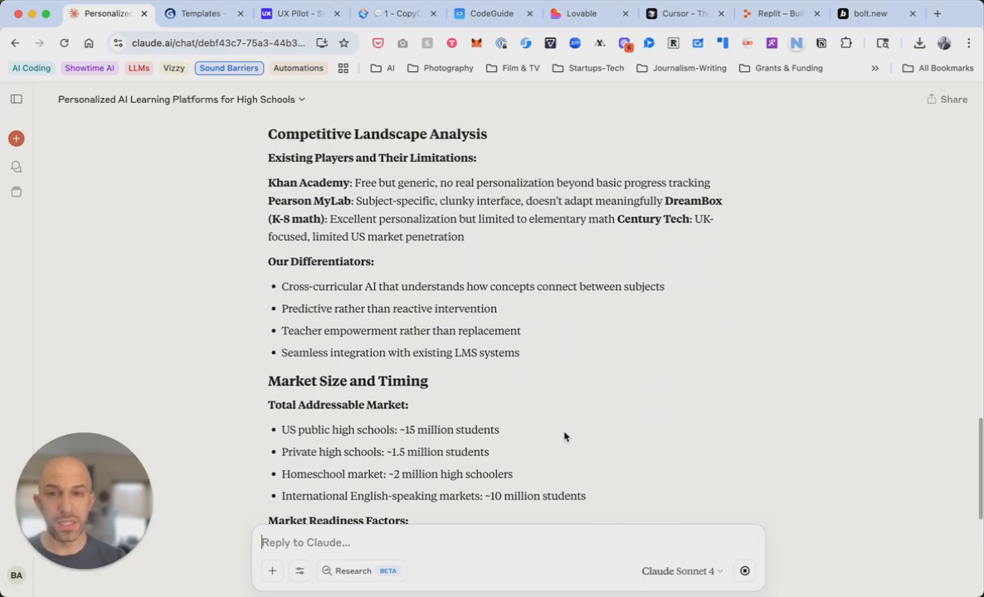
pyautogui.scroll(-10, 564, 436)
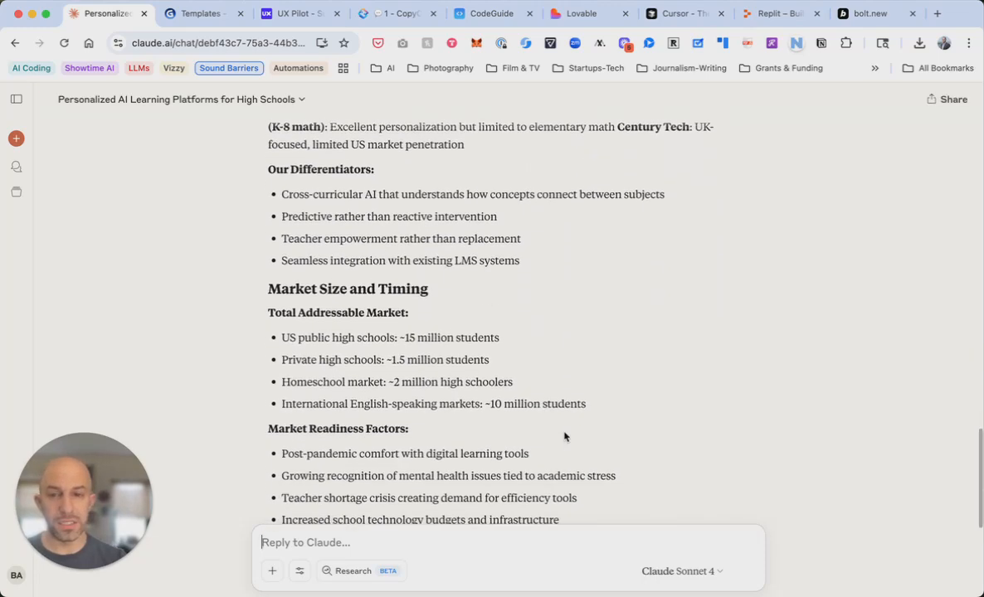
pyautogui.scroll(-1, 564, 436)
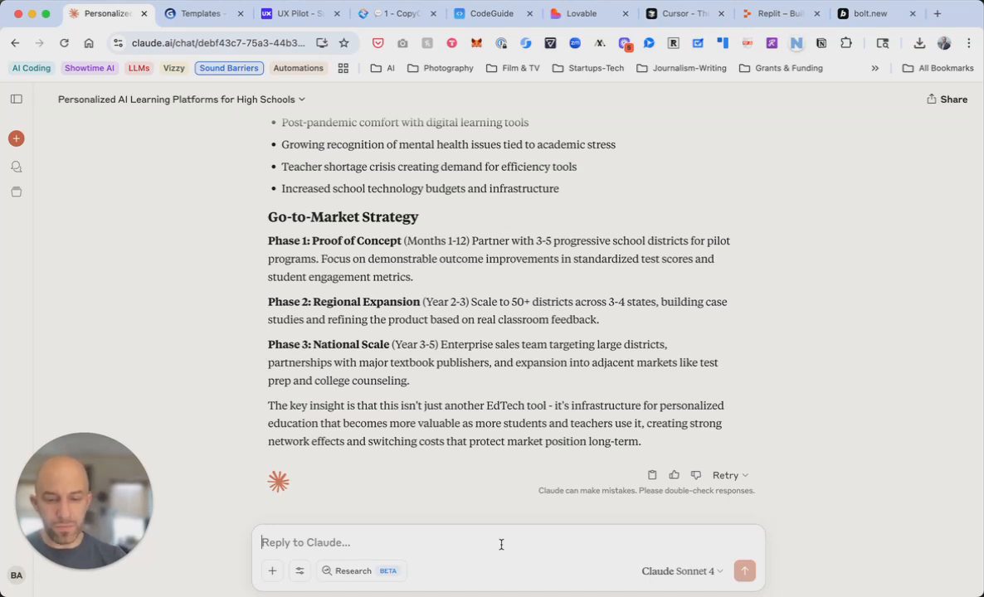
# Ask Claude to 'flesh out a business plan together' and read it through Long-term Vision
pyautogui.write("let's fl")
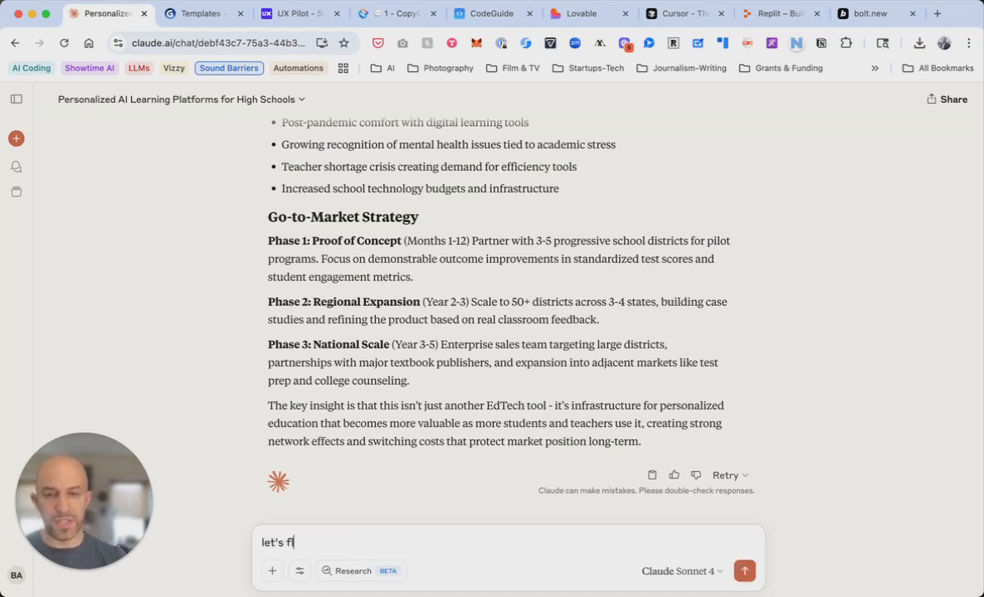
pyautogui.write('esh out a ')
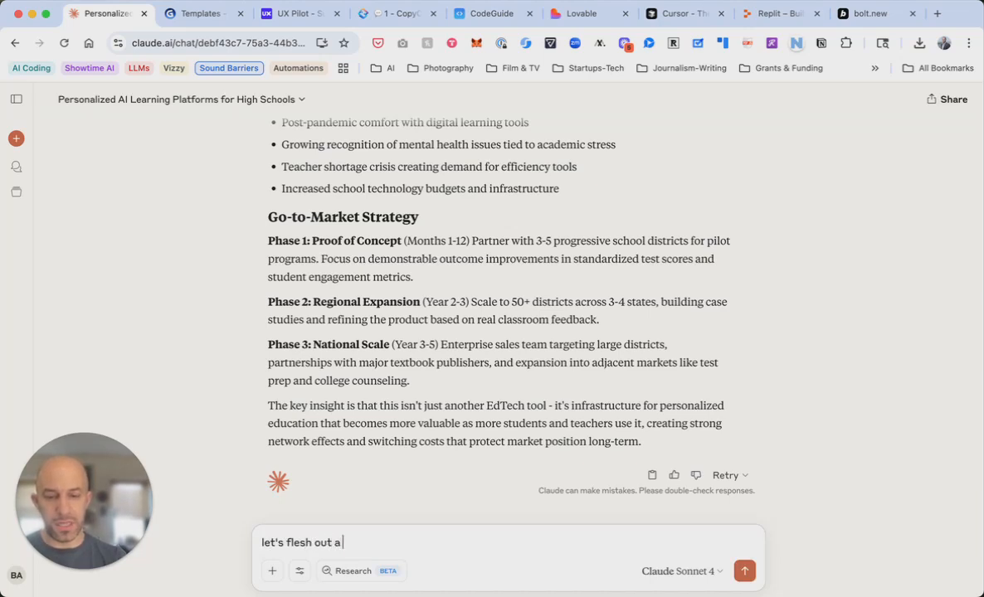
pyautogui.write('business plan together')
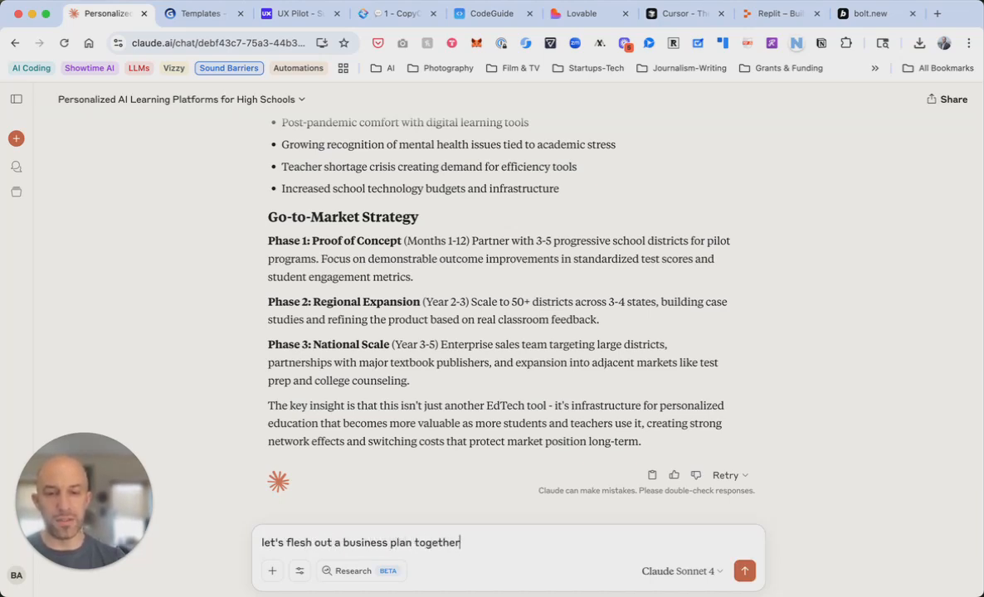
pyautogui.press('Return')
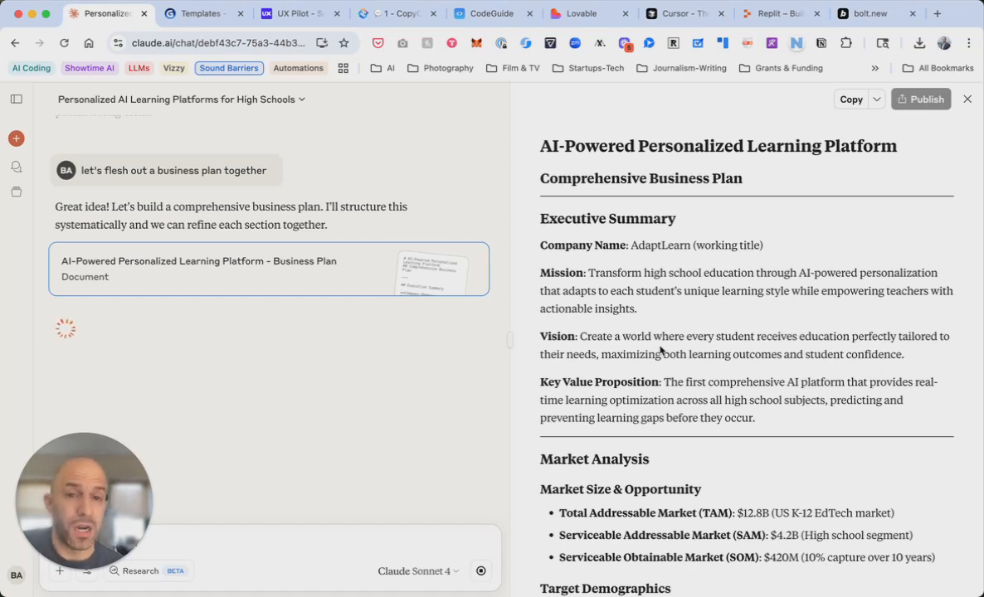
pyautogui.scroll(-2, 661, 351)
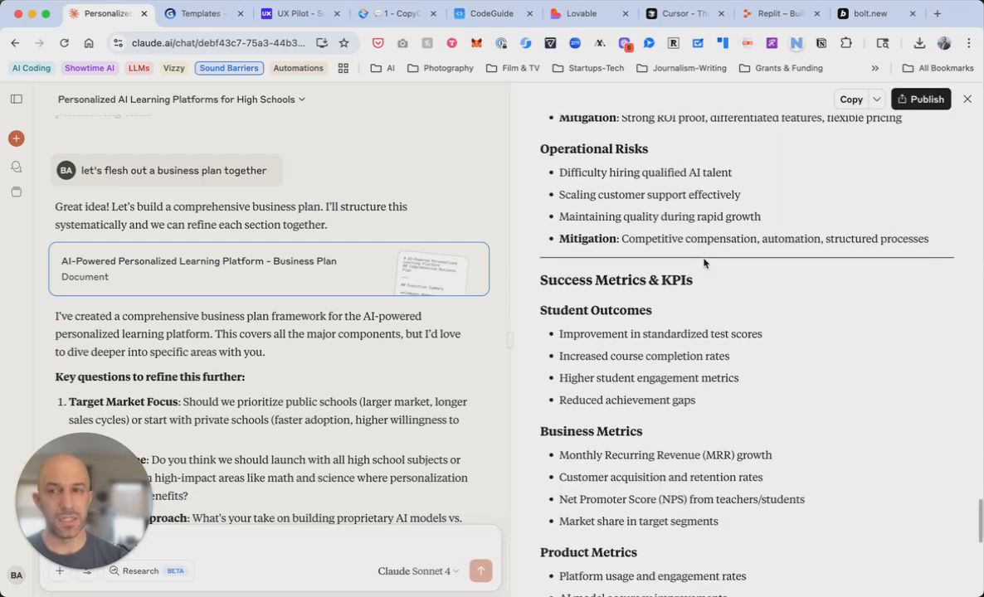
pyautogui.scroll(-1, 704, 259)
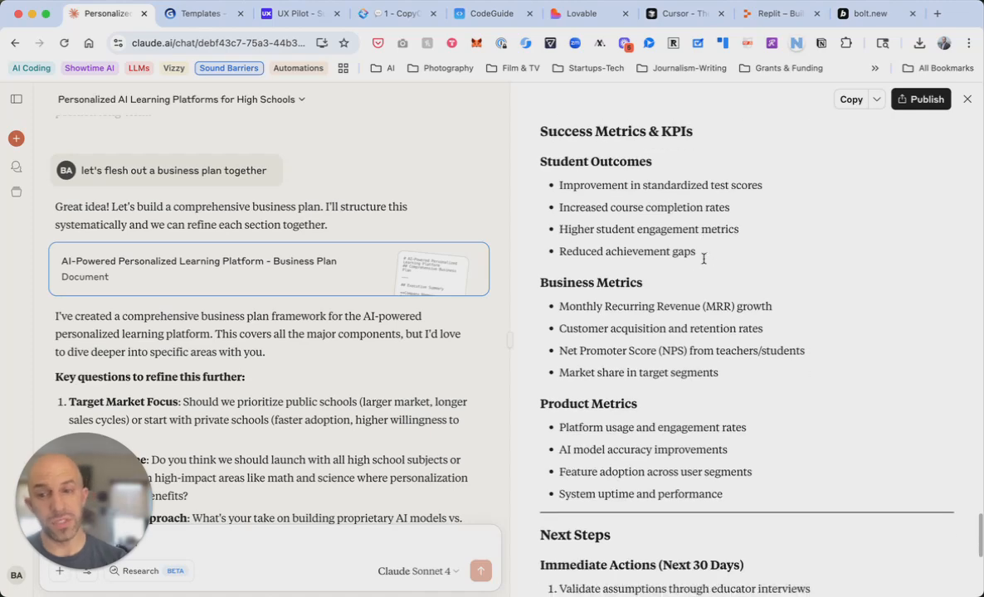
pyautogui.scroll(-7, 695, 287)
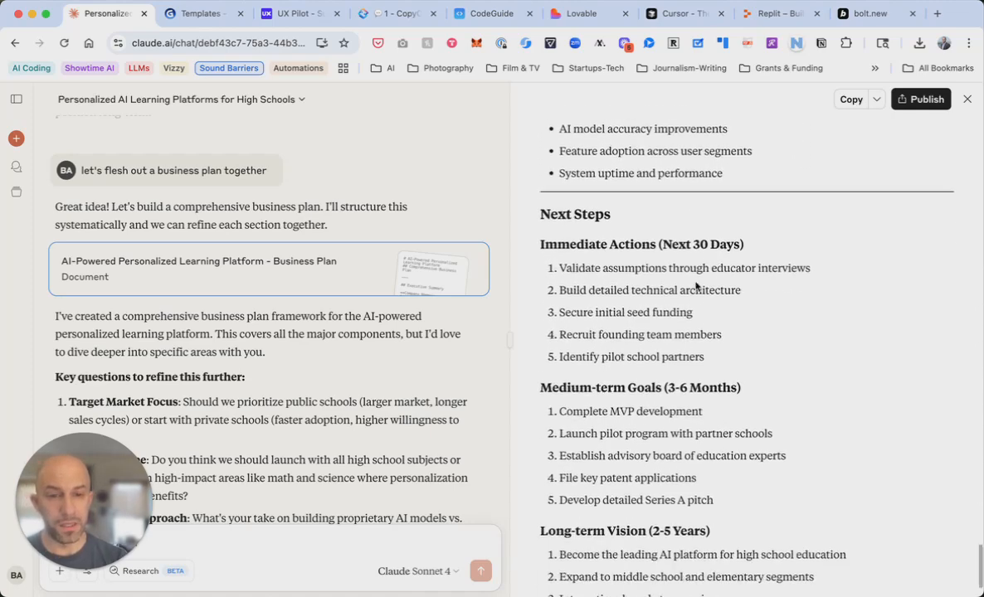
pyautogui.scroll(-5, 445, 416)
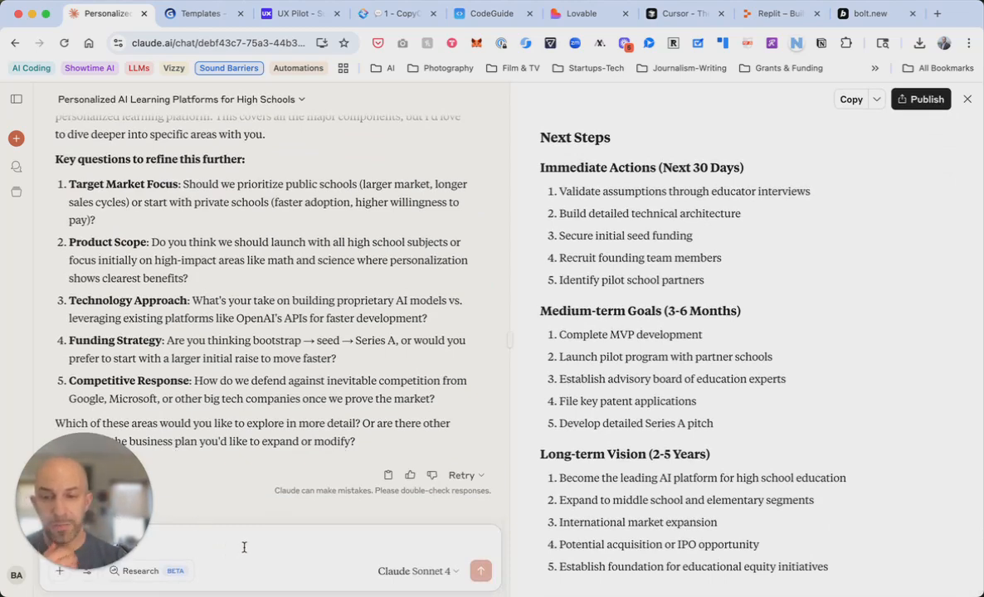
# Close the business plan view, request an AdaptLearn investor pitch deck outline, then go to Gamma
pyautogui.click(967, 99)
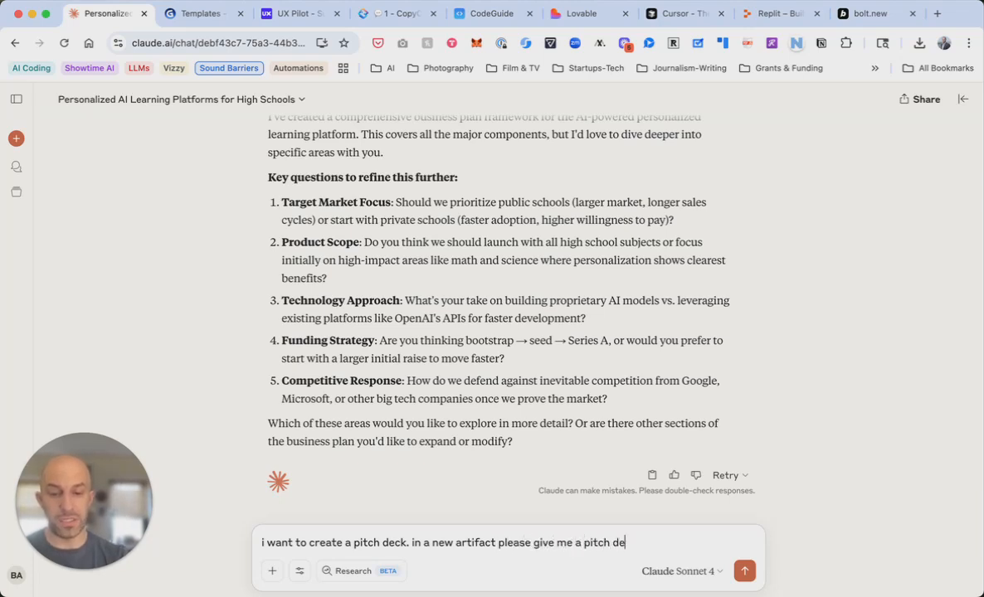
pyautogui.press('Return')
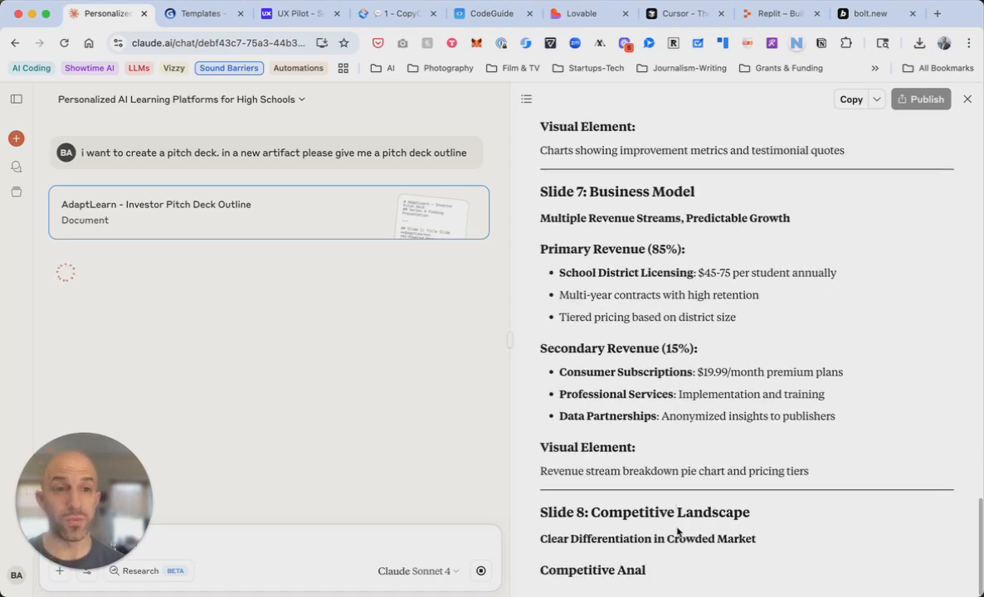
pyautogui.hotkey('ctrl', 'Tab')
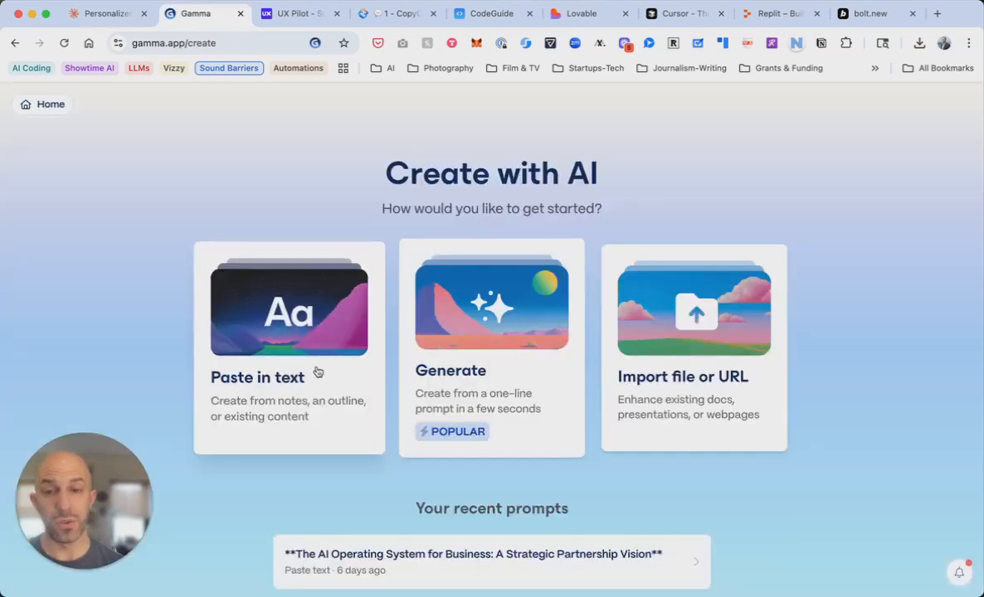
# Paste Claude's AdaptLearn pitch deck outline into Gamma's 'Paste in text' page as a presentation
pyautogui.click(313, 361)
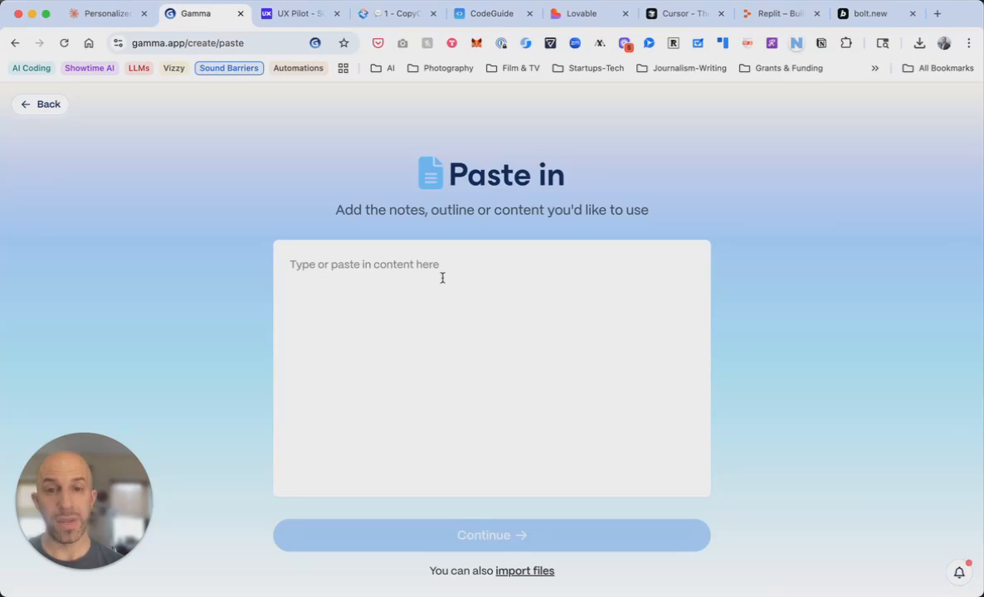
pyautogui.hotkey('ctrl', 'shift', 'Tab')
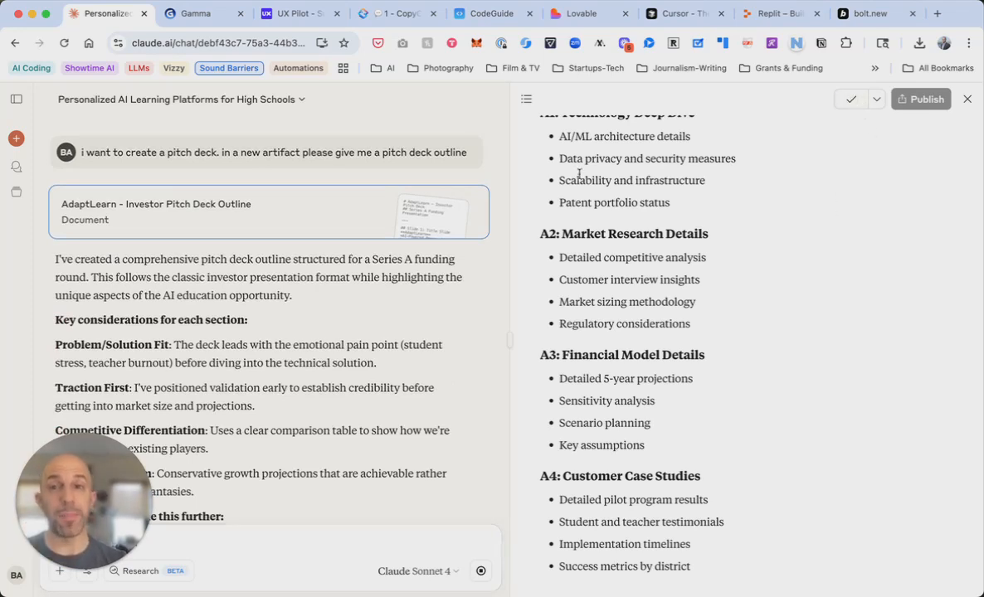
pyautogui.hotkey('ctrl', 'Tab')
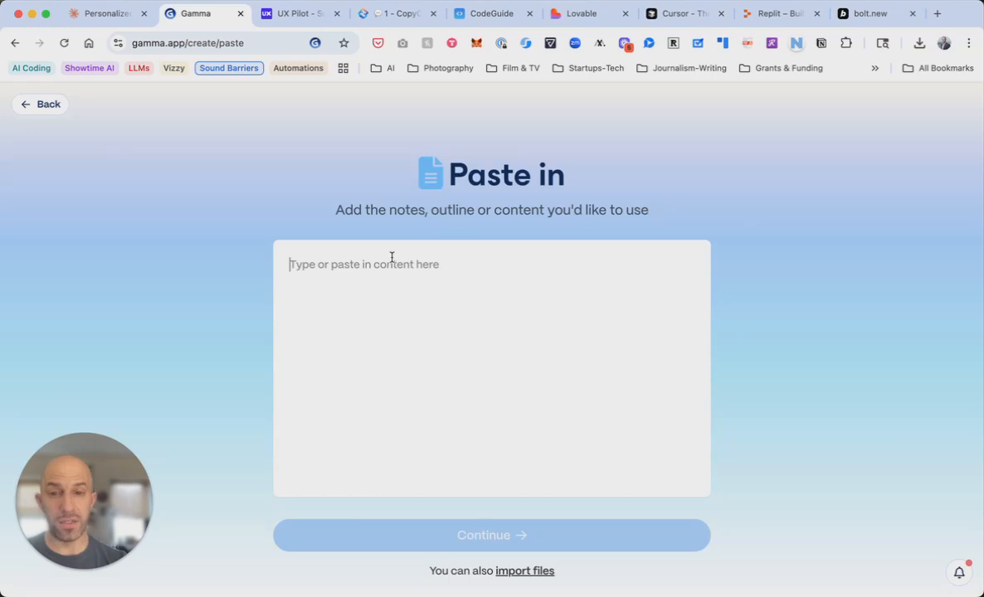
pyautogui.press('super+v')
pyautogui.scroll(-5, 554, 372)
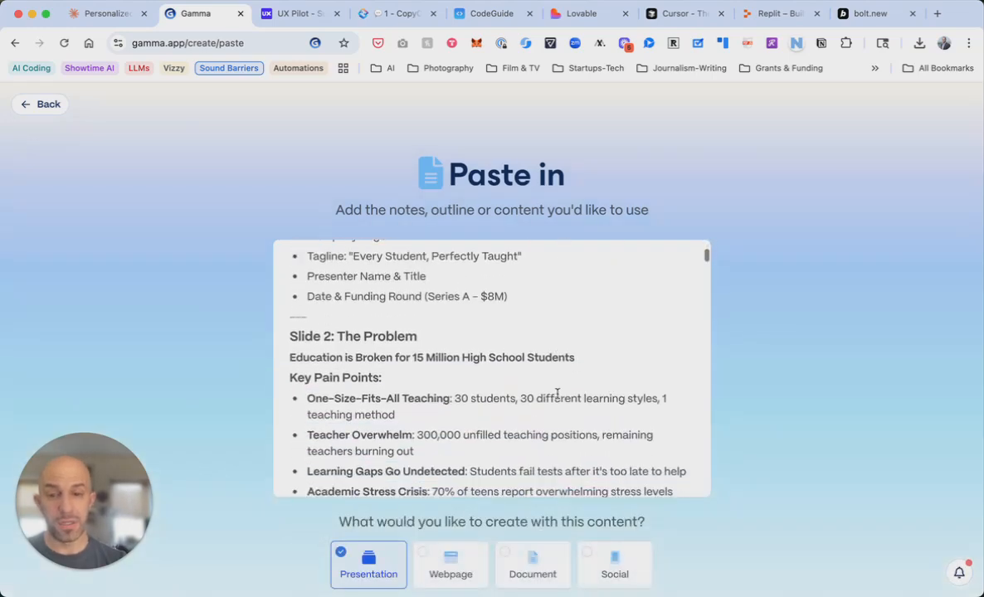
# Convert the pasted outline into presentation cards with text content set to Preserve
pyautogui.scroll(-2, 730, 506)
pyautogui.scroll(-1, 730, 506)
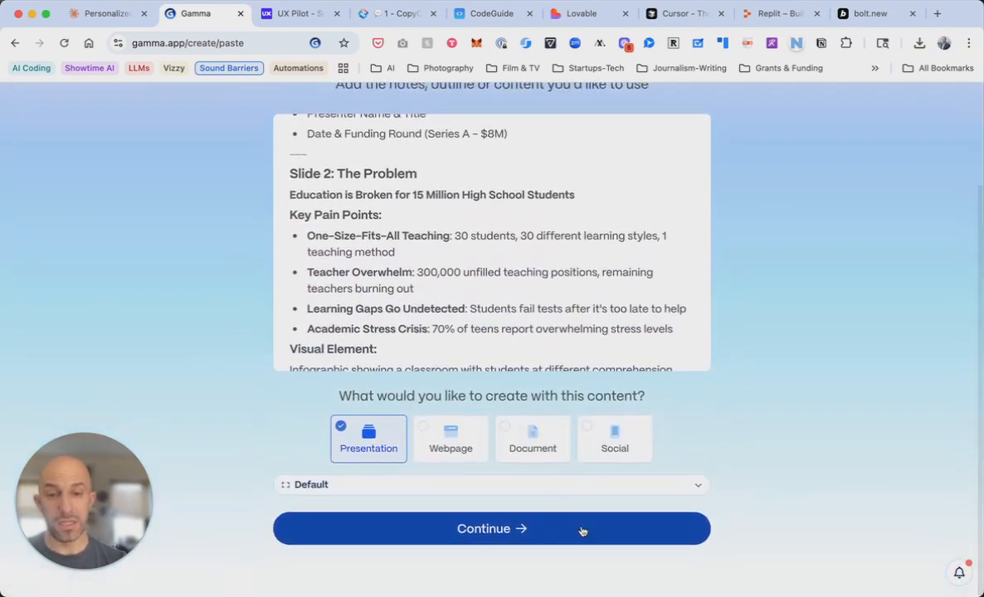
pyautogui.click(513, 535)
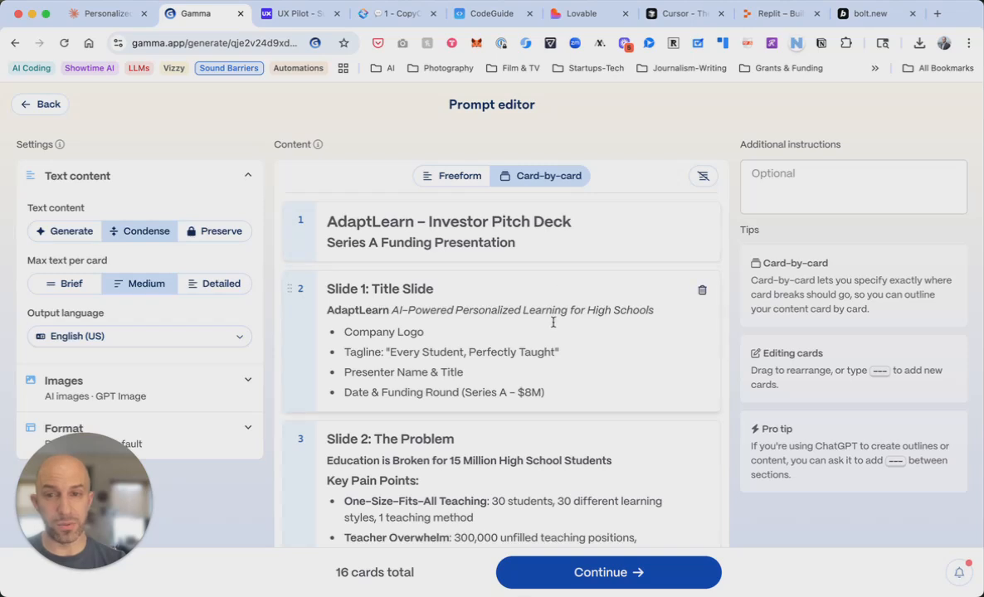
pyautogui.scroll(-1, 553, 322)
pyautogui.scroll(1, 210, 219)
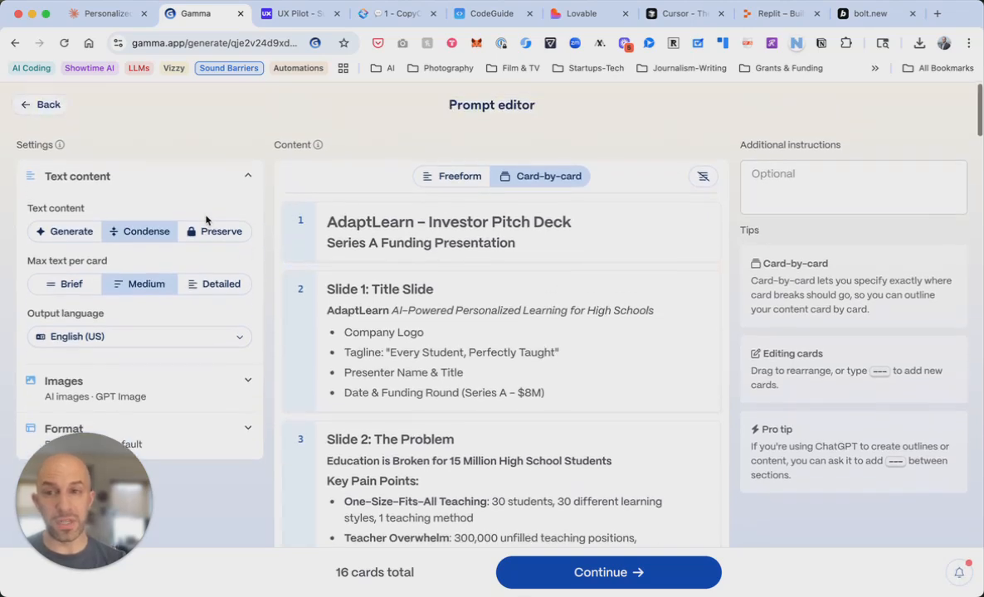
pyautogui.click(218, 235)
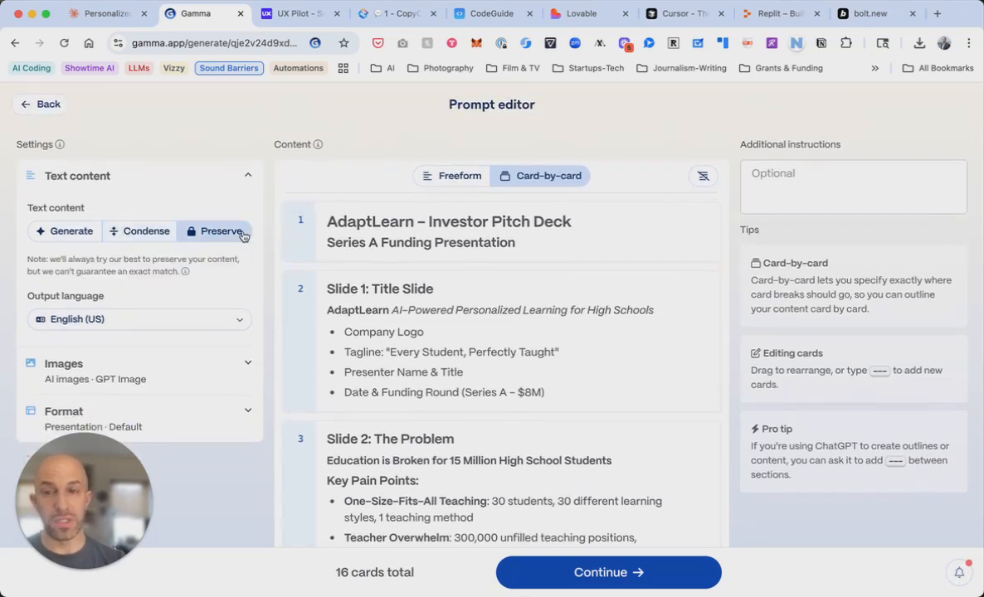
# Review the 16 generated cards and continue to the theme picker
pyautogui.scroll(-3, 450, 330)
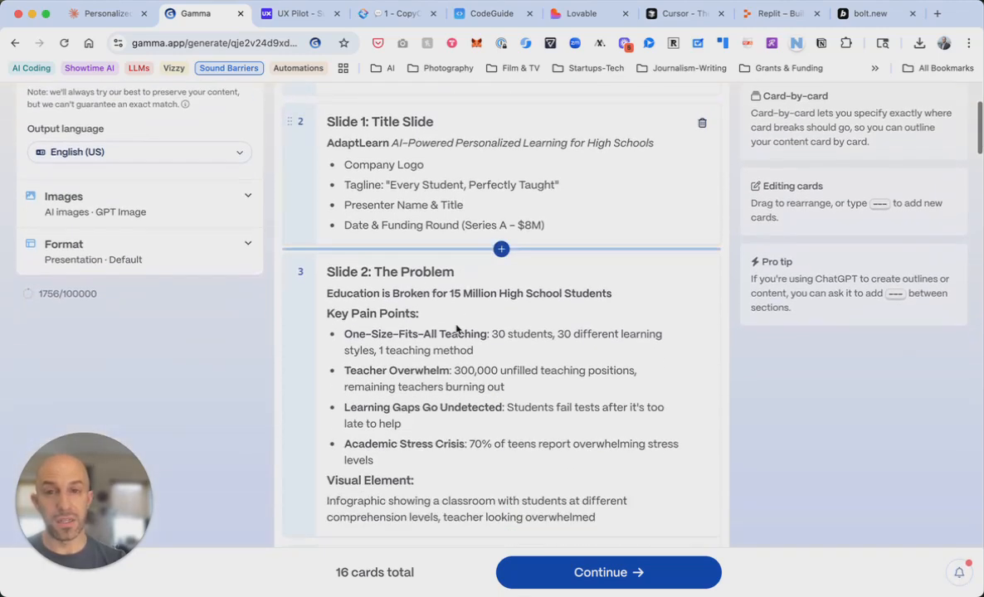
pyautogui.scroll(-5, 455, 325)
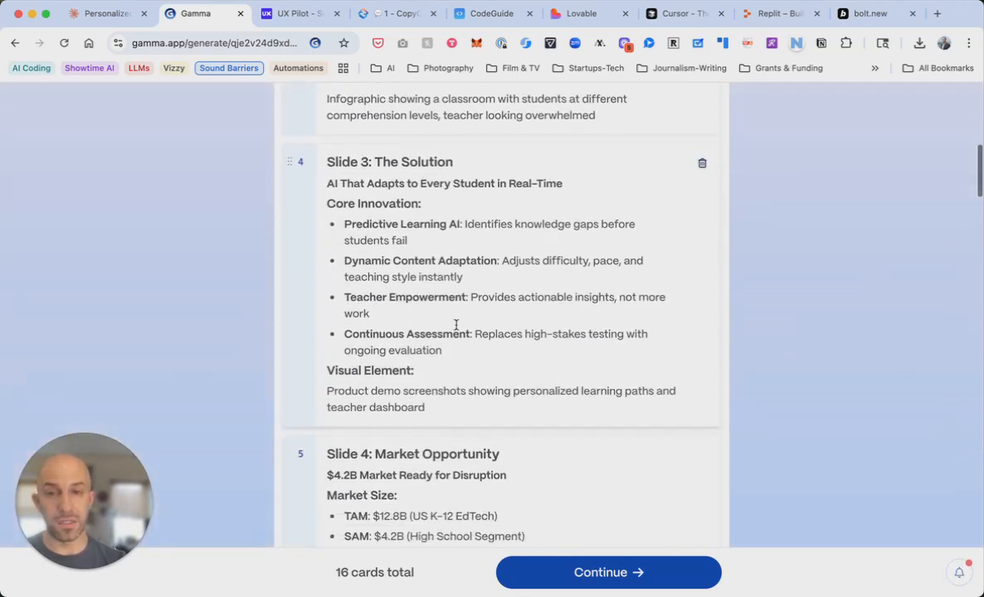
pyautogui.scroll(-1, 456, 328)
pyautogui.scroll(2, 457, 329)
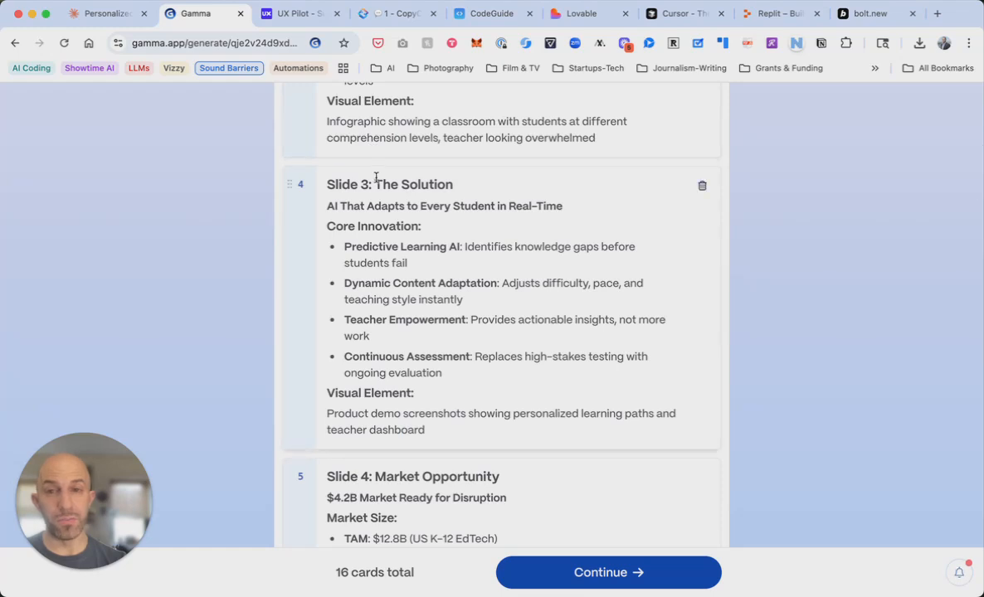
pyautogui.scroll(-7, 366, 467)
pyautogui.scroll(-3, 400, 453)
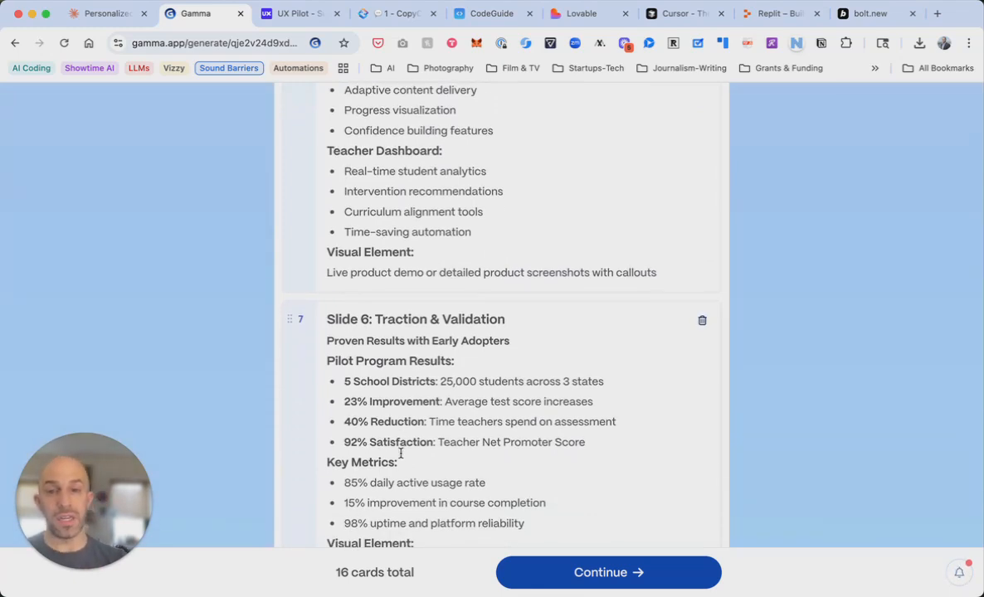
pyautogui.scroll(-7, 401, 453)
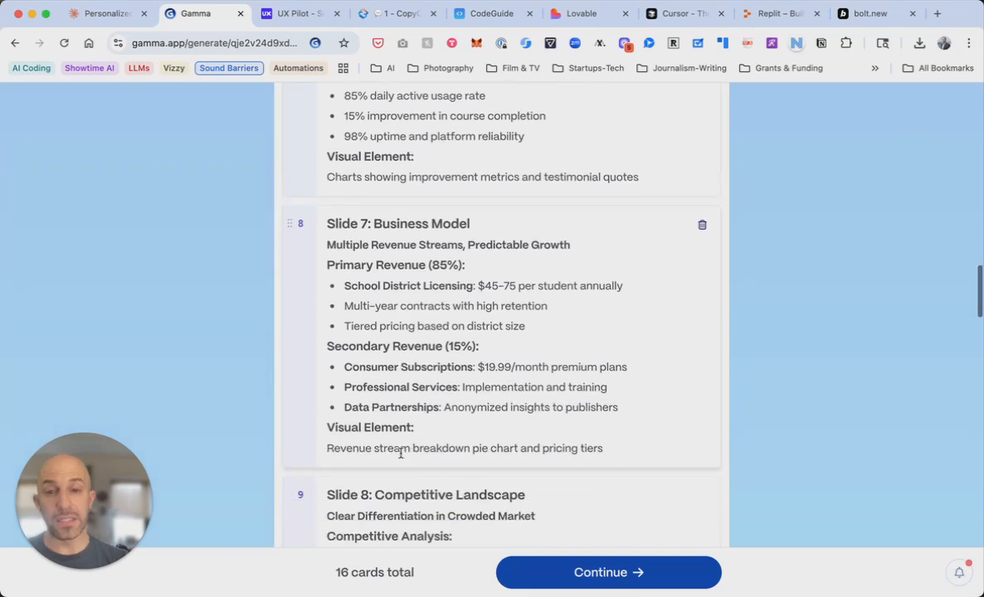
pyautogui.scroll(-4, 400, 456)
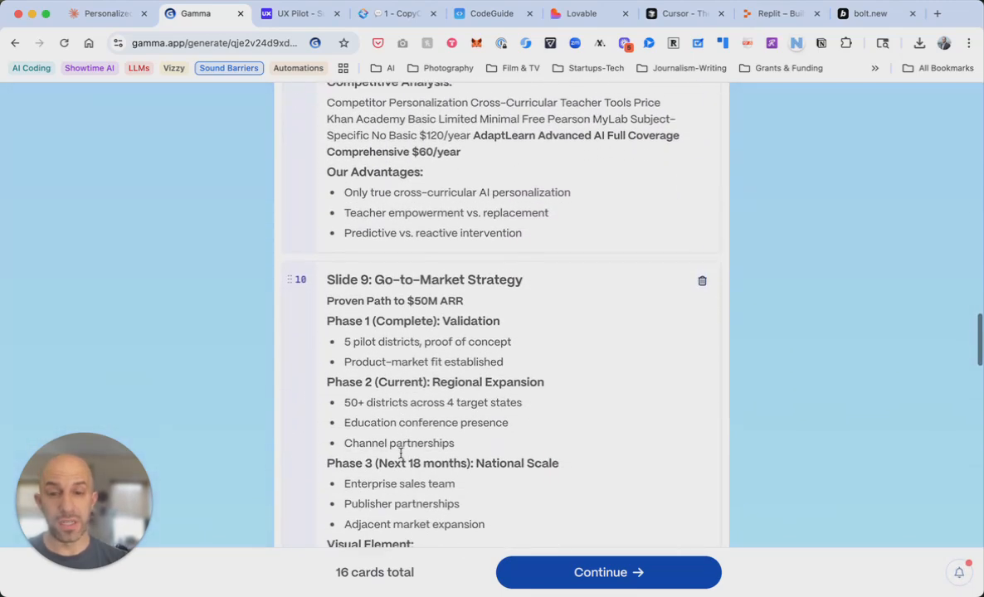
pyautogui.scroll(-2, 428, 400)
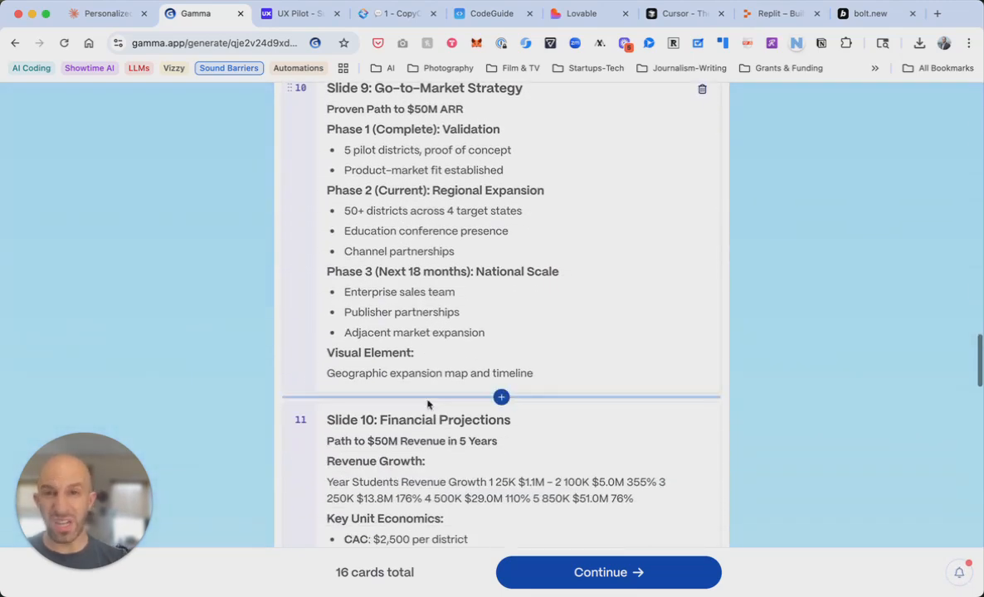
pyautogui.scroll(-4, 427, 404)
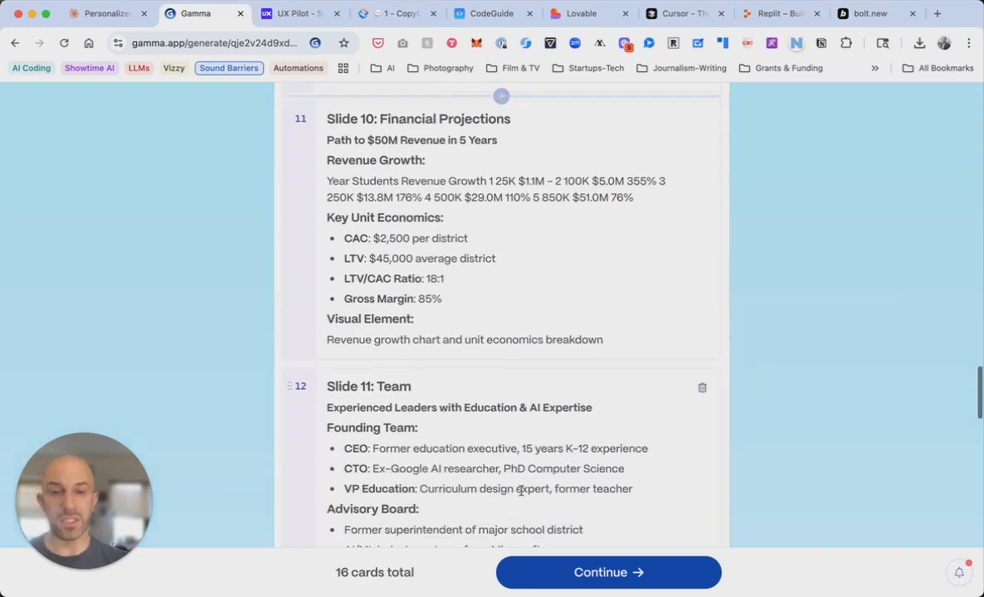
pyautogui.click(604, 572)
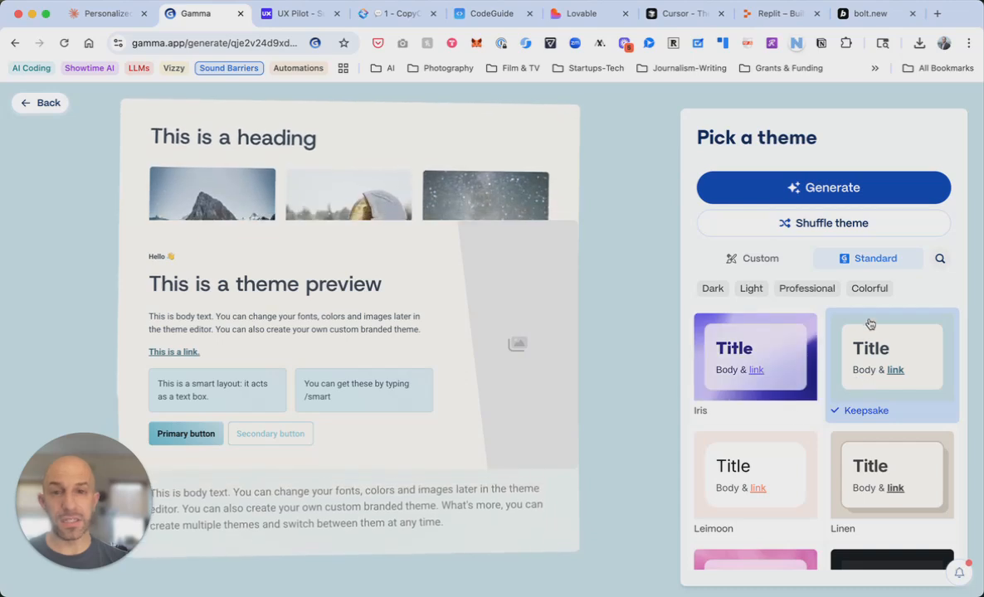
# Generate the AdaptLearn – Investor Pitch Deck with the Keepsake theme, then return to Claude
pyautogui.click(815, 190)
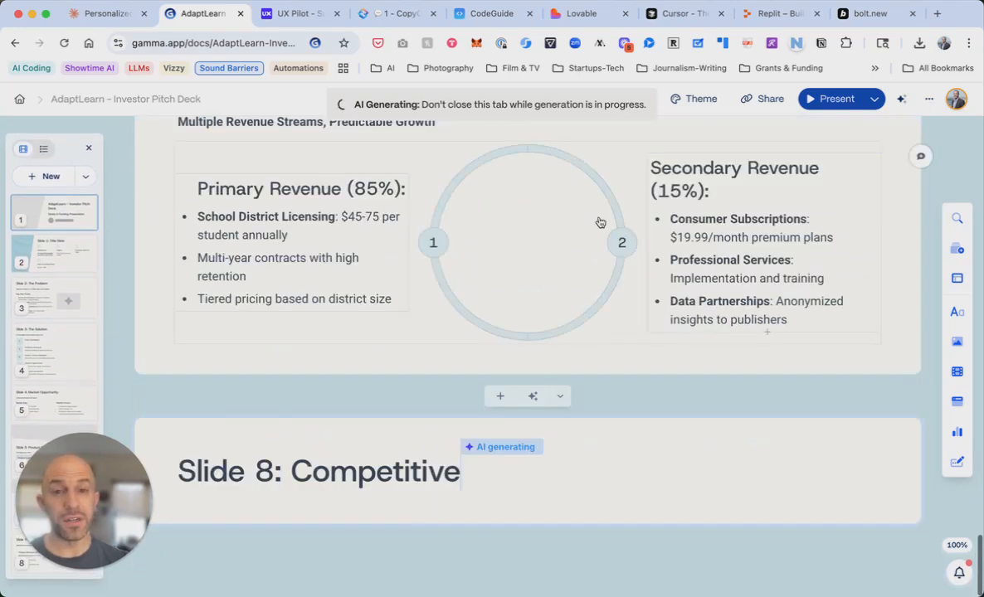
pyautogui.scroll(20, 507, 261)
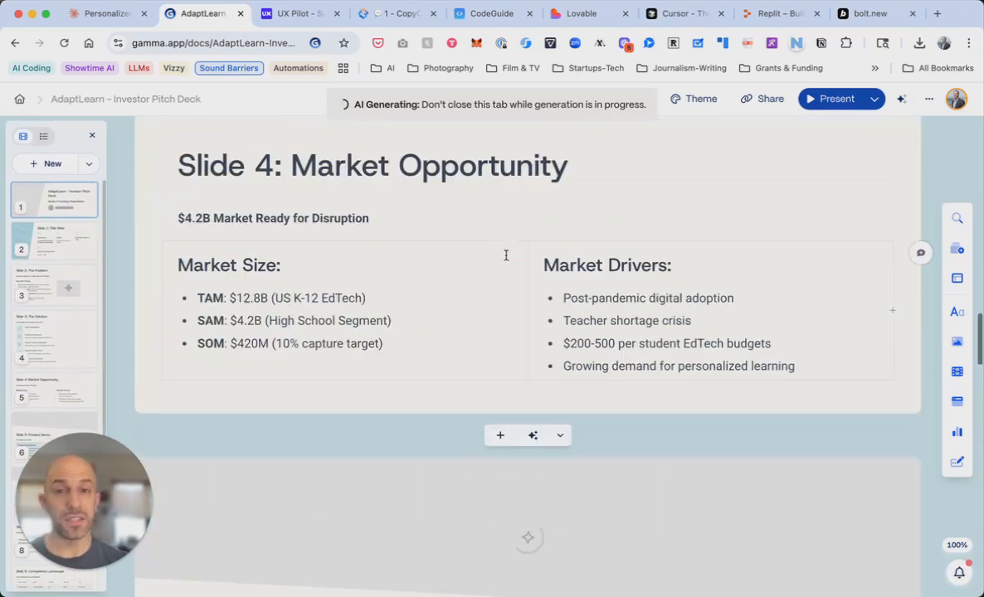
pyautogui.scroll(1, 505, 255)
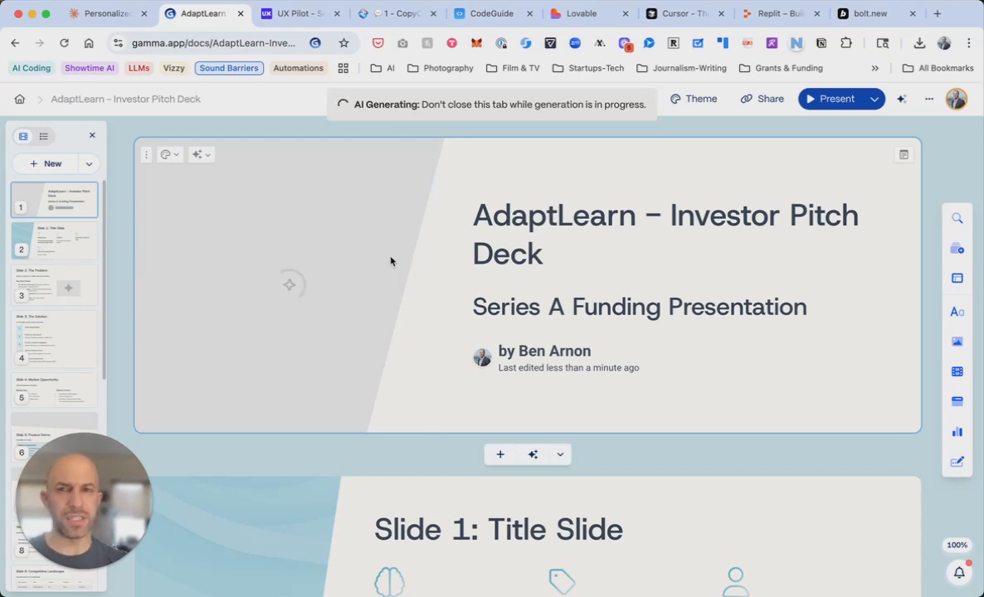
pyautogui.hotkey('ctrl', 'shift', 'Tab')
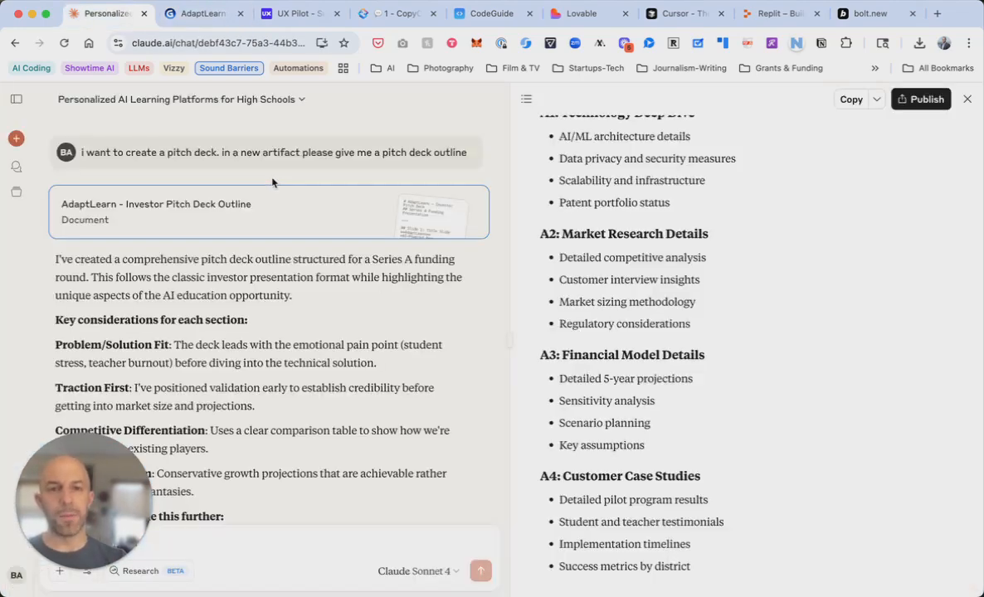
# Close the pitch deck outline panel and scroll to Claude's five refinement questions
pyautogui.click(967, 99)
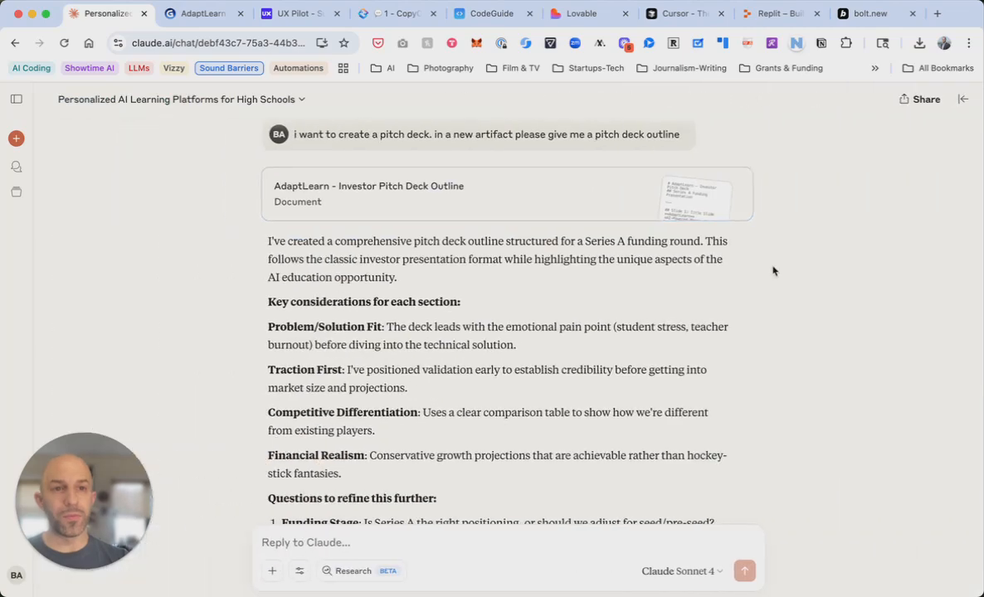
pyautogui.scroll(-5, 616, 300)
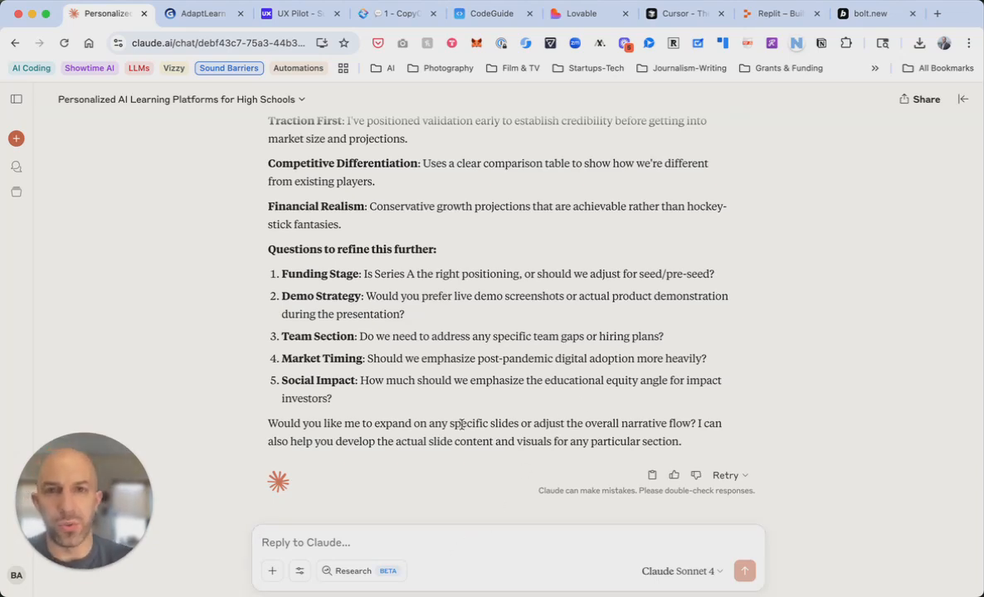
# Step through the UX Pilot, CopyCoder, Lovable, Replit and Cursor tabs, then return to the Claude chat
pyautogui.click(295, 14)
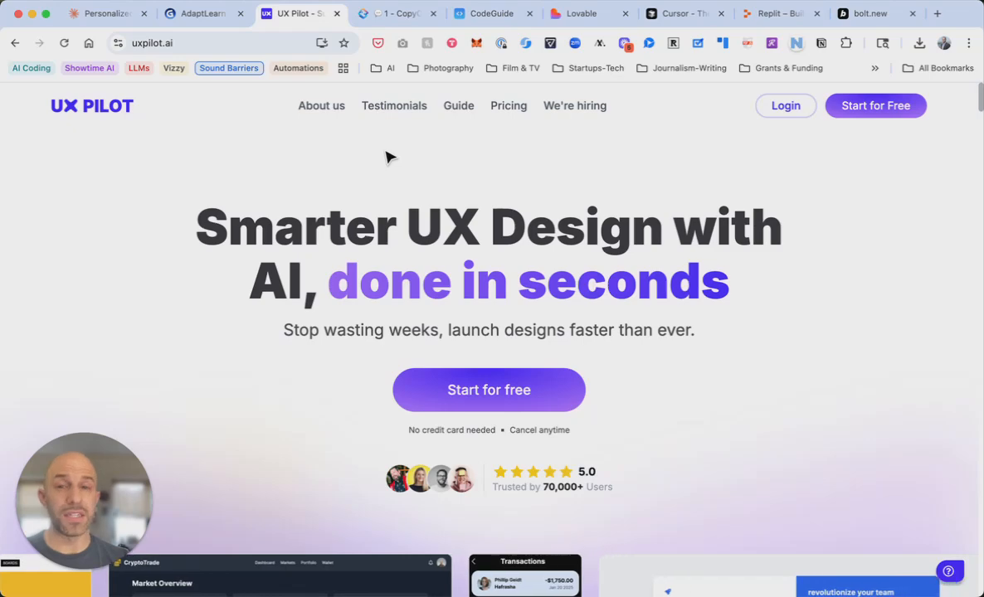
pyautogui.hotkey('ctrl', 'Tab')
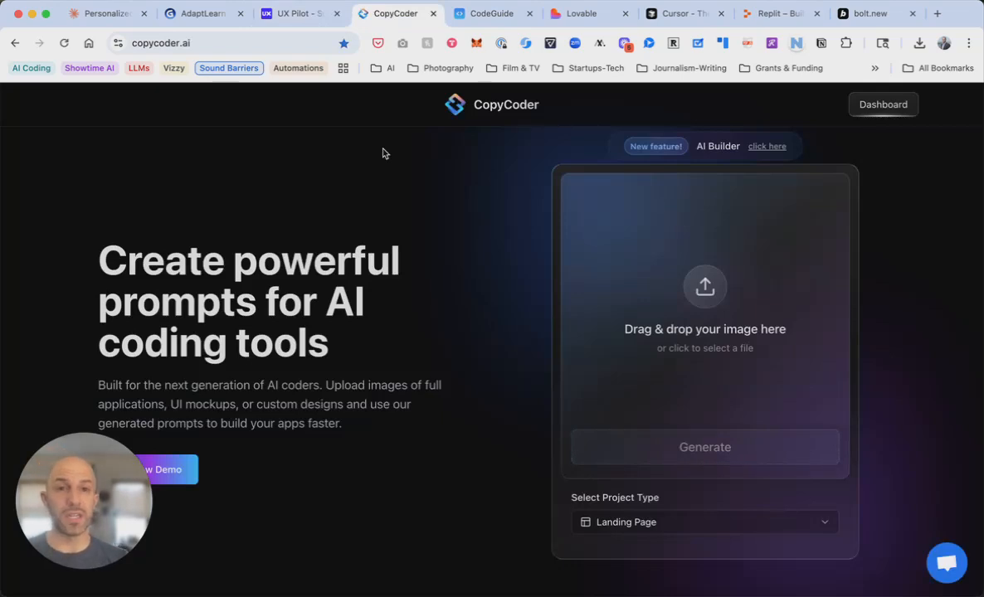
pyautogui.hotkey('ctrl', 'Tab')
pyautogui.hotkey('ctrl', 'Tab')
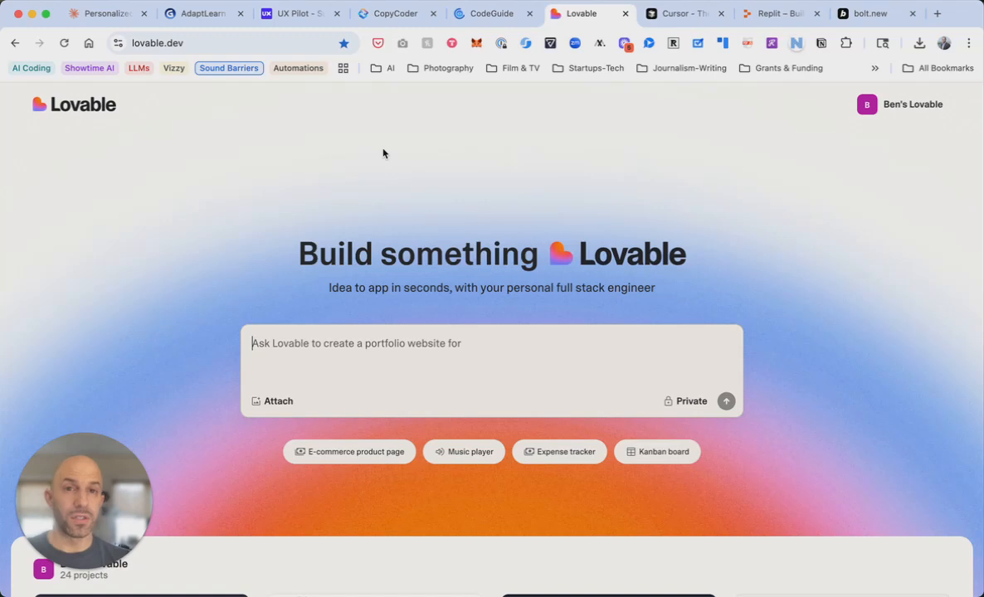
pyautogui.hotkey('ctrl', 'Tab')
pyautogui.hotkey('ctrl', 'Tab')
pyautogui.click(681, 15)
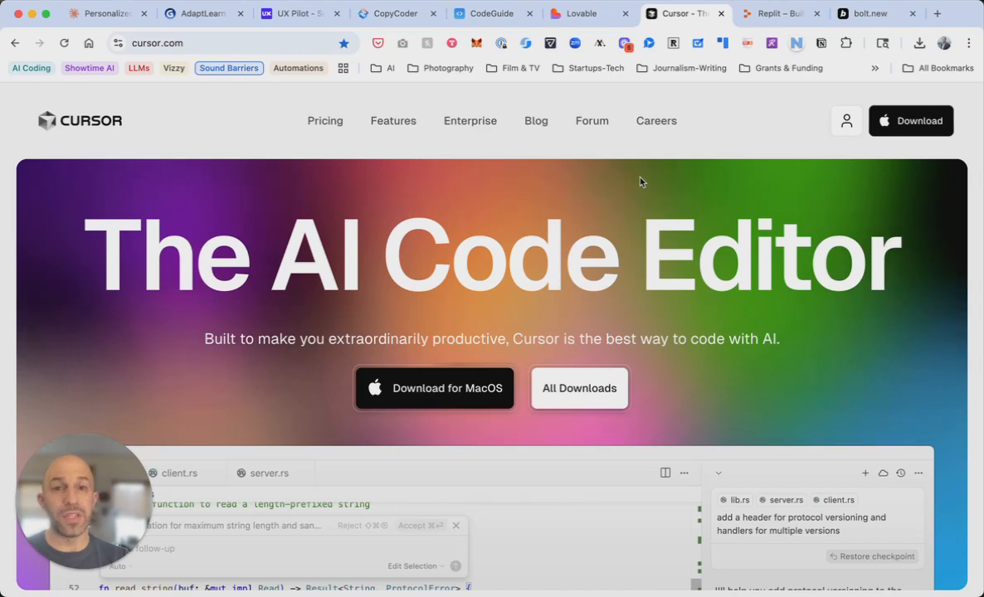
pyautogui.hotkey('ctrl', 'shift', 'Tab')
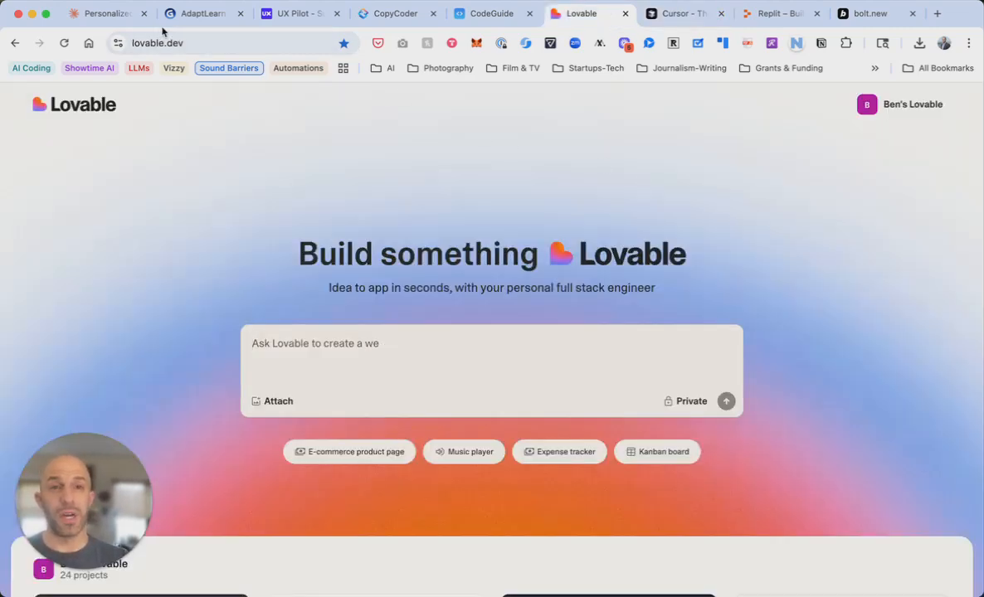
pyautogui.click(117, 15)
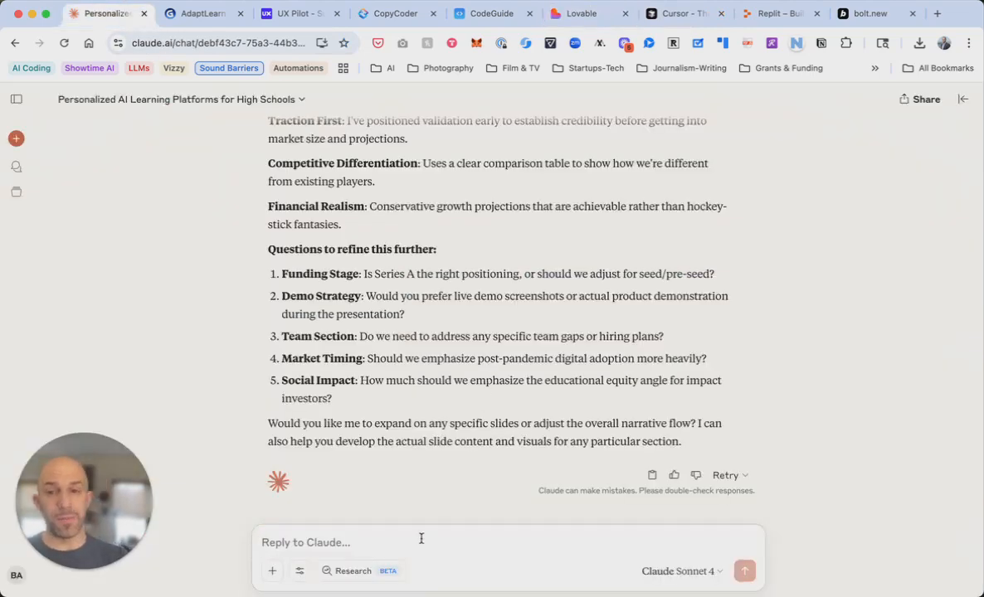
# Draft 'i want to build a prototype using Lovable…' asking for an exhaustive Lovable prompt, fixing typos
pyautogui.write('i want to')
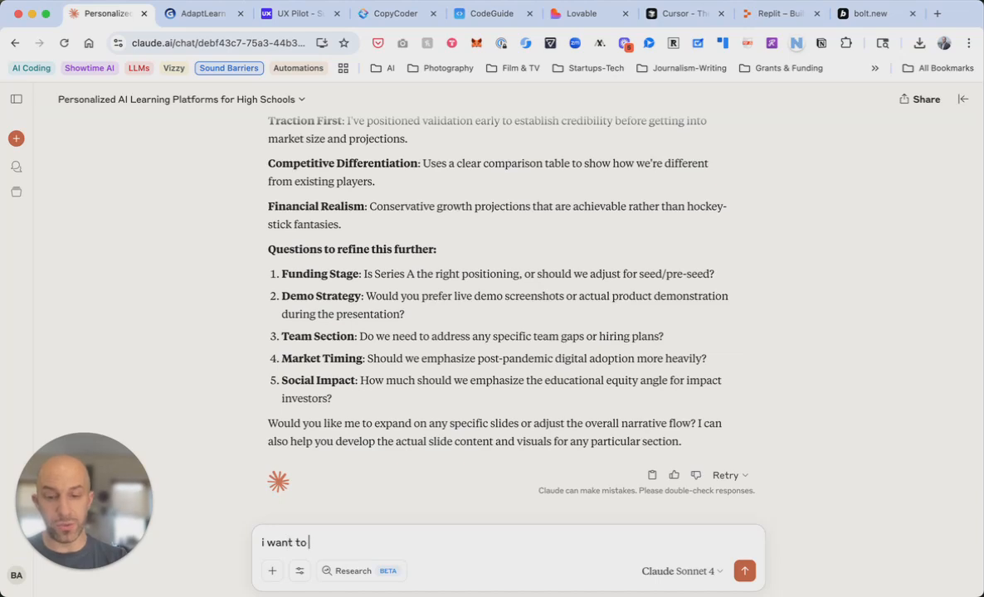
pyautogui.write(' build a protof')
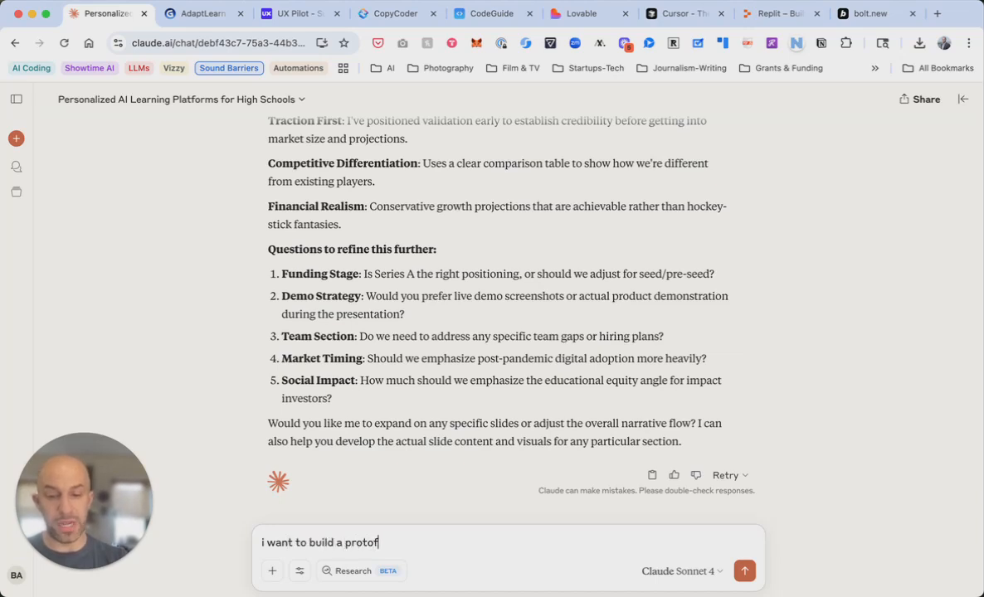
pyautogui.press('BackSpace')
pyautogui.write('t')
pyautogui.press('BackSpace')
pyautogui.write('ype usin')
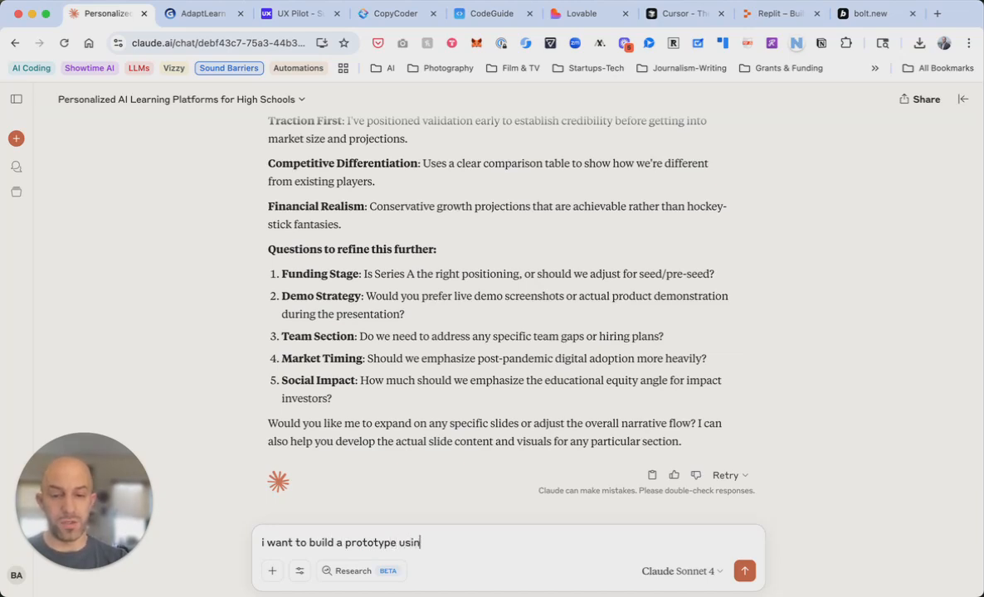
pyautogui.write('g Lovable. Please give m')
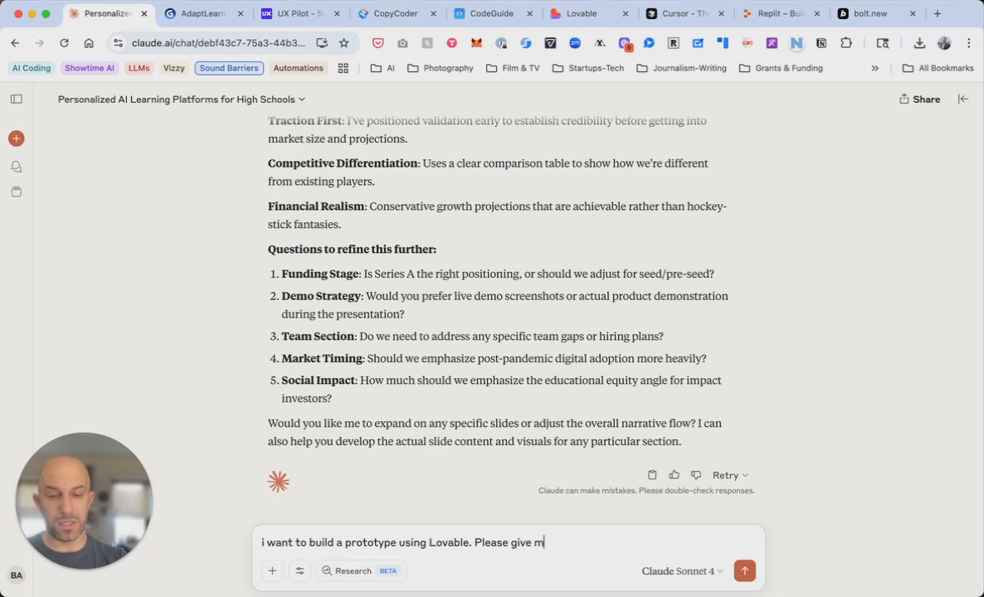
pyautogui.write('e an extremely')
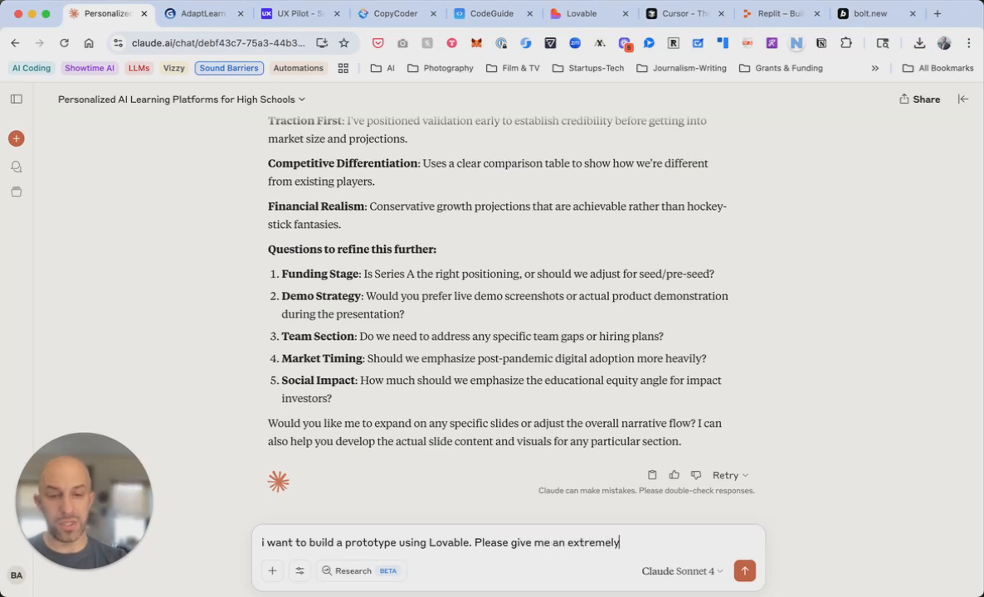
pyautogui.write(' comprejhe')
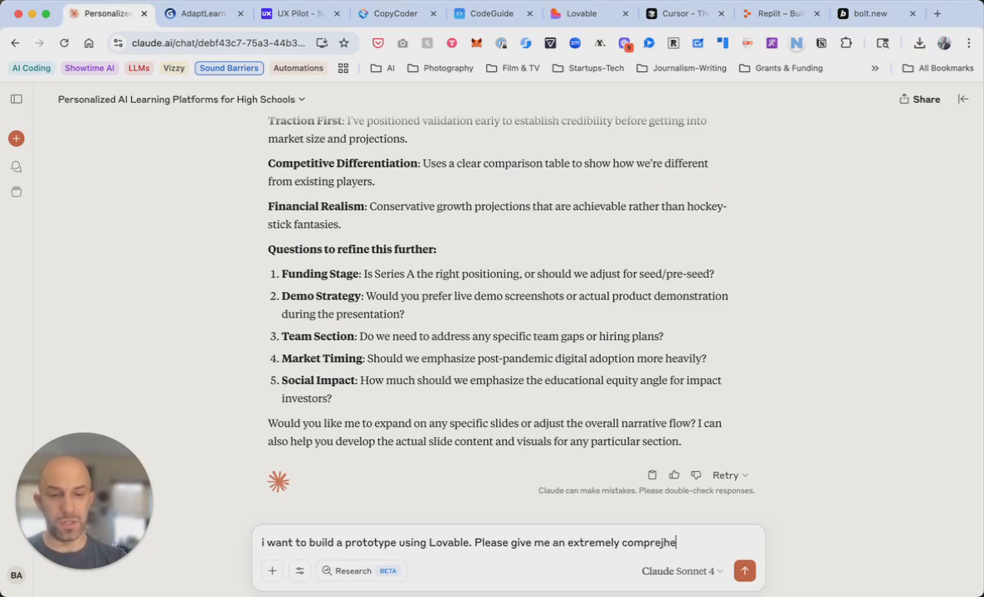
pyautogui.press('BackSpace')
pyautogui.press('BackSpace')
pyautogui.press('BackSpace')
pyautogui.write('hensive')
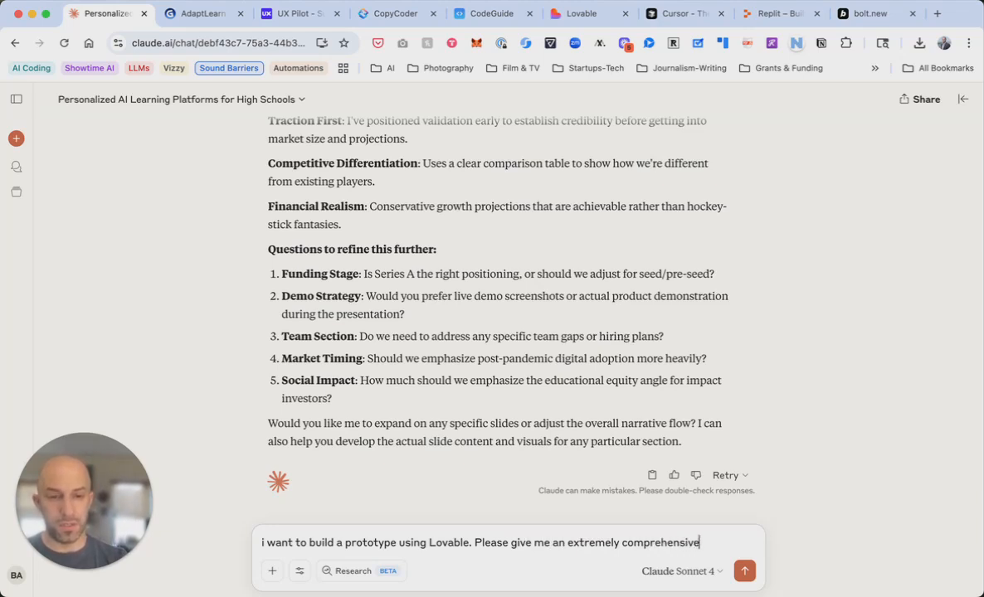
pyautogui.write(' and exh')
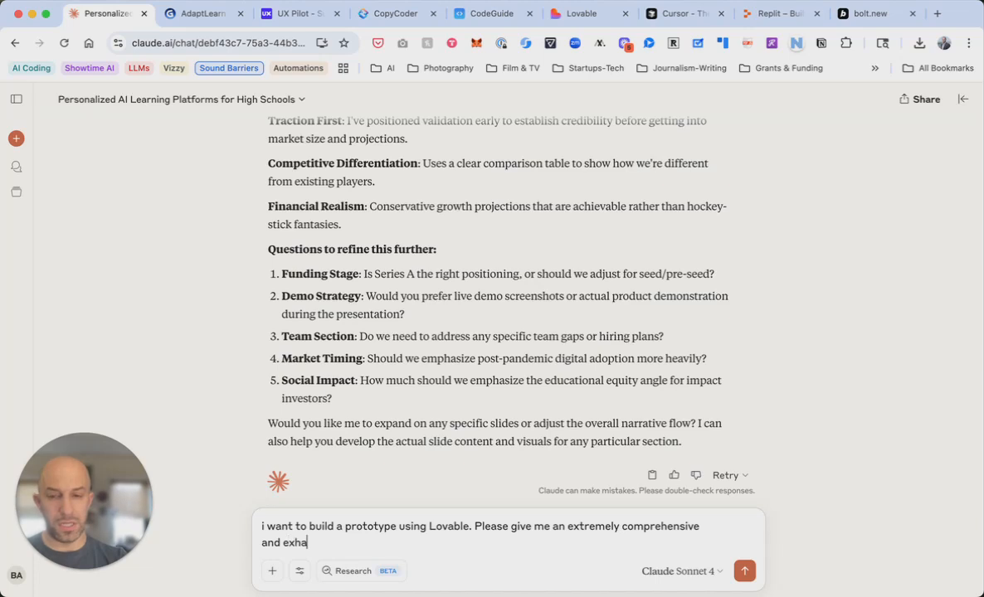
pyautogui.write('austive prompt that i can copy and past into')
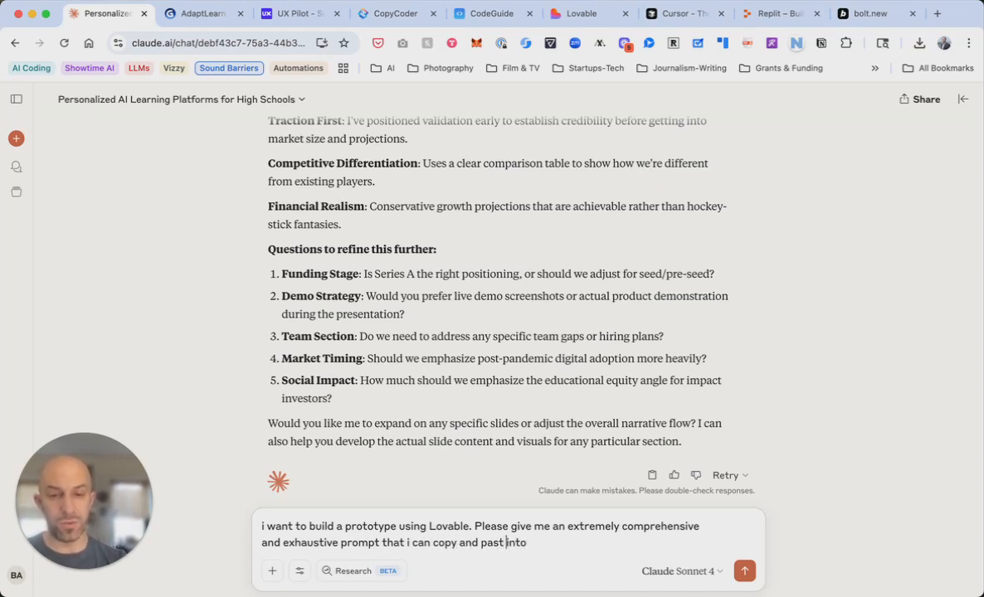
pyautogui.press('Left')
pyautogui.write('e')
pyautogui.press('super+Right')
pyautogui.write('lovabel')
pyautogui.write('lke')
pyautogui.write('e')
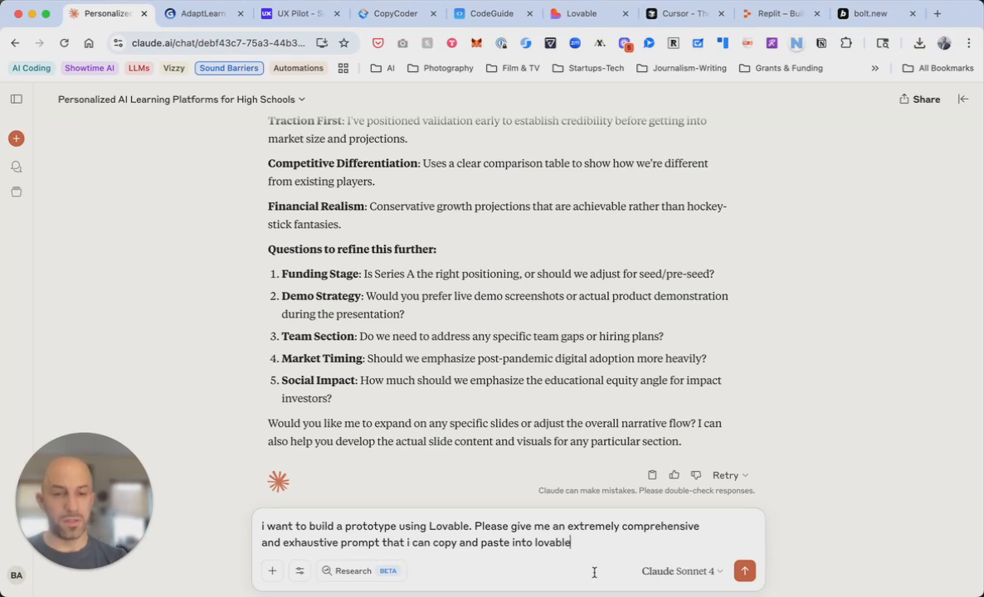
# Send the request to Claude and review the 'AdaptLearn Prototype - Comprehensive Lovable Prompt' document as it generates
pyautogui.click(744, 570)
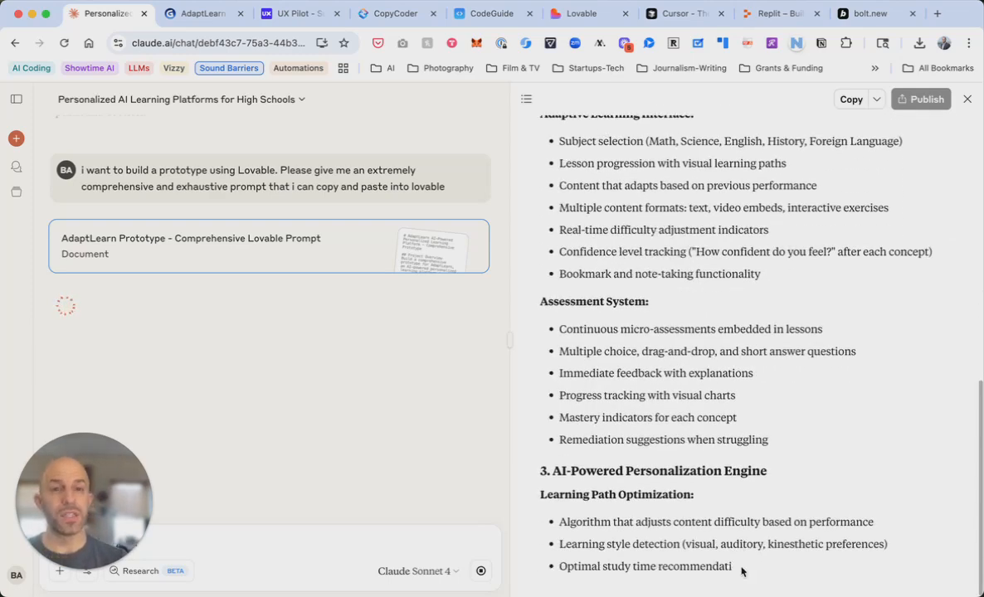
pyautogui.scroll(10, 819, 277)
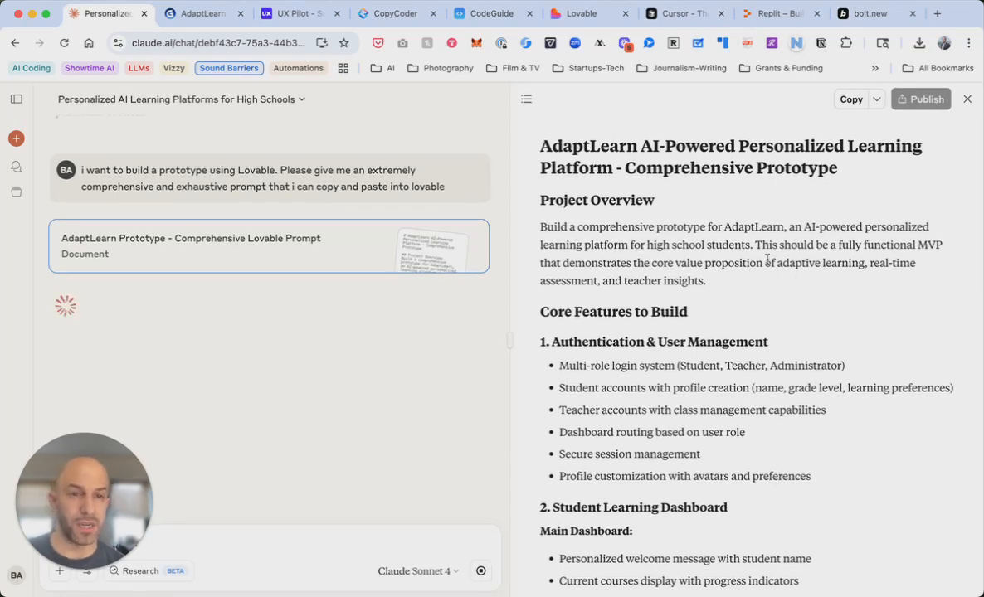
pyautogui.scroll(-4, 767, 260)
pyautogui.scroll(-3, 767, 264)
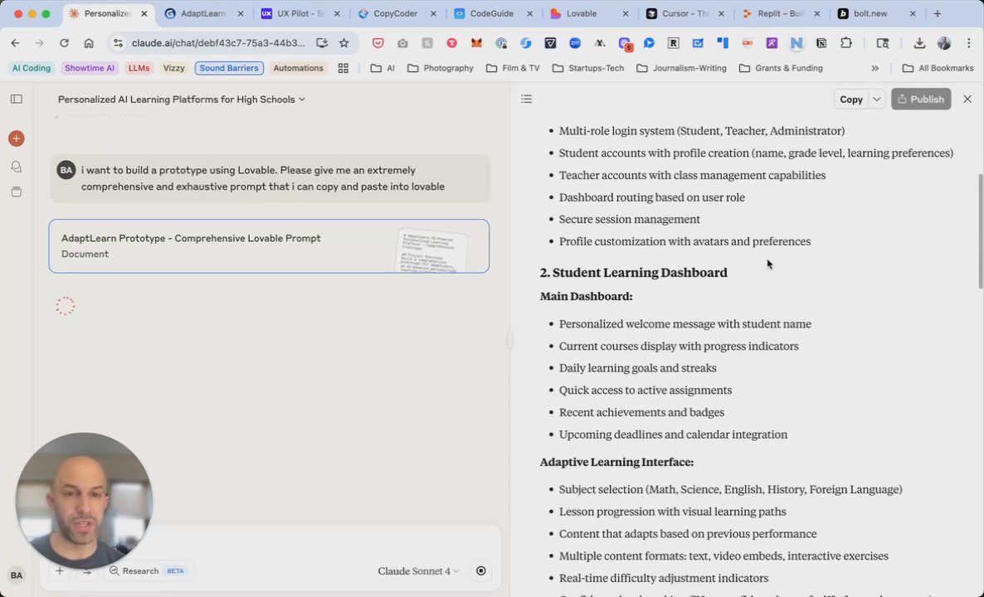
pyautogui.scroll(2, 767, 265)
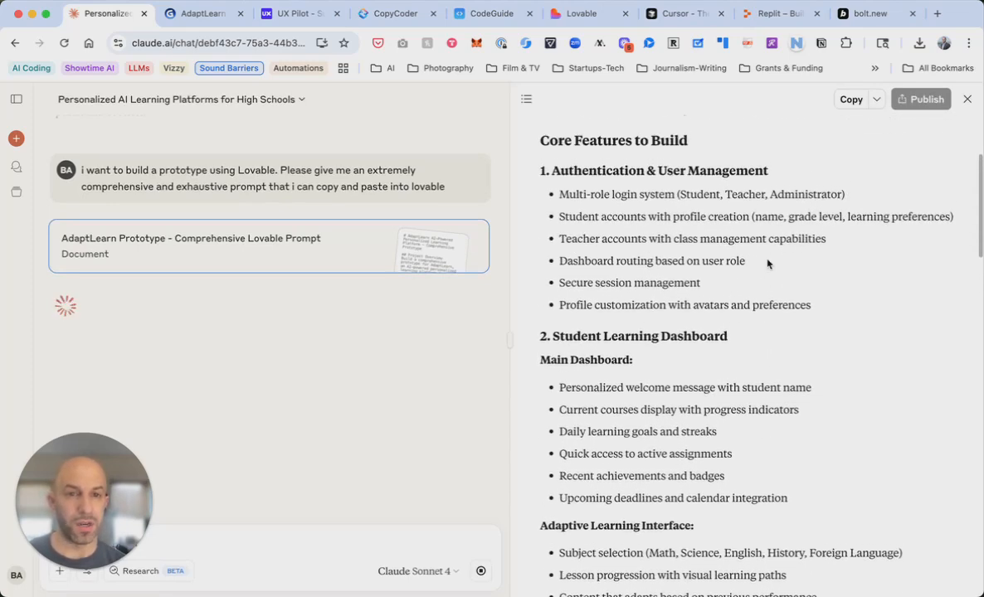
pyautogui.scroll(-5, 767, 264)
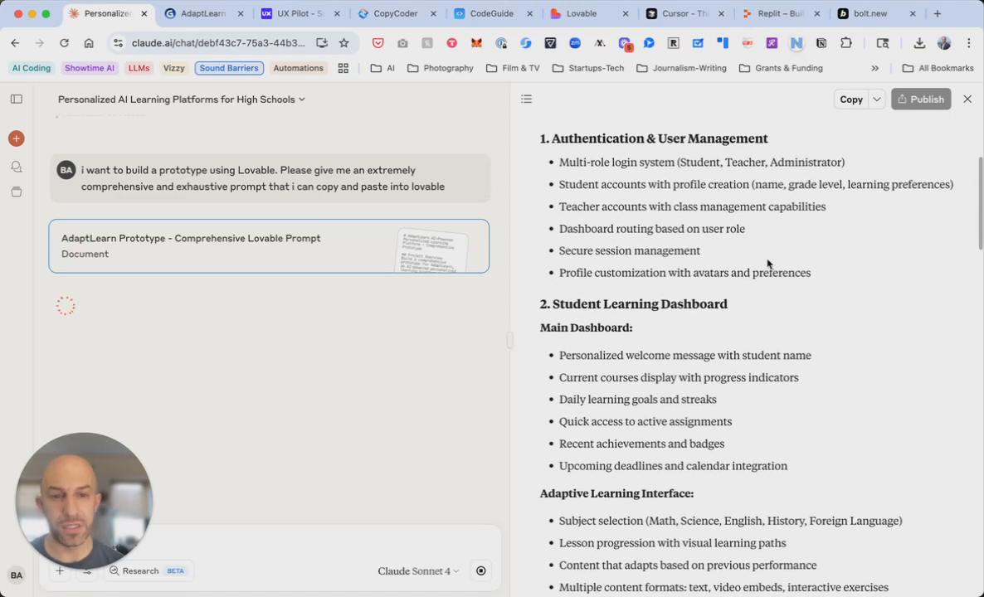
pyautogui.scroll(-9, 768, 264)
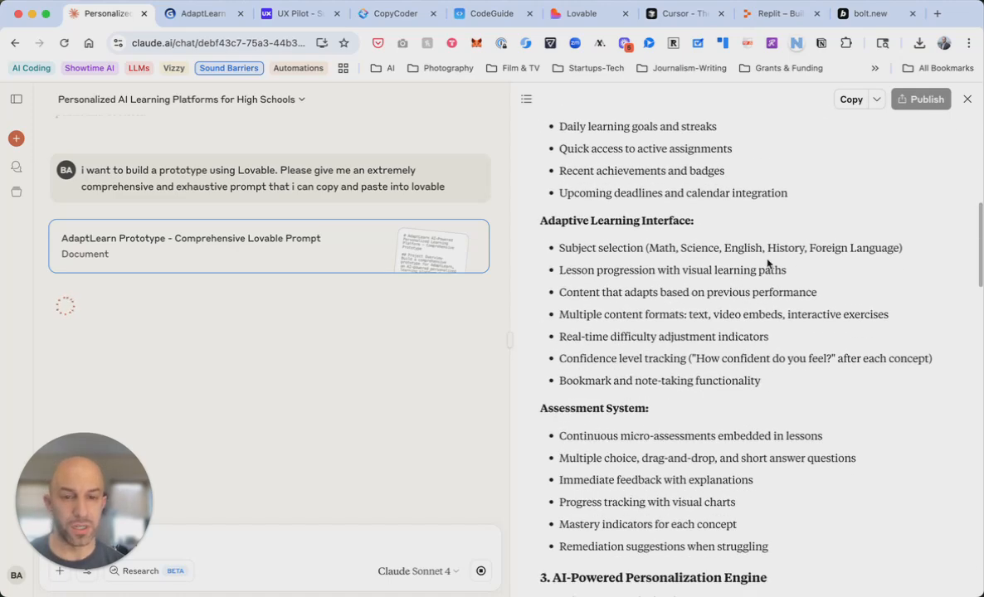
pyautogui.scroll(-7, 767, 263)
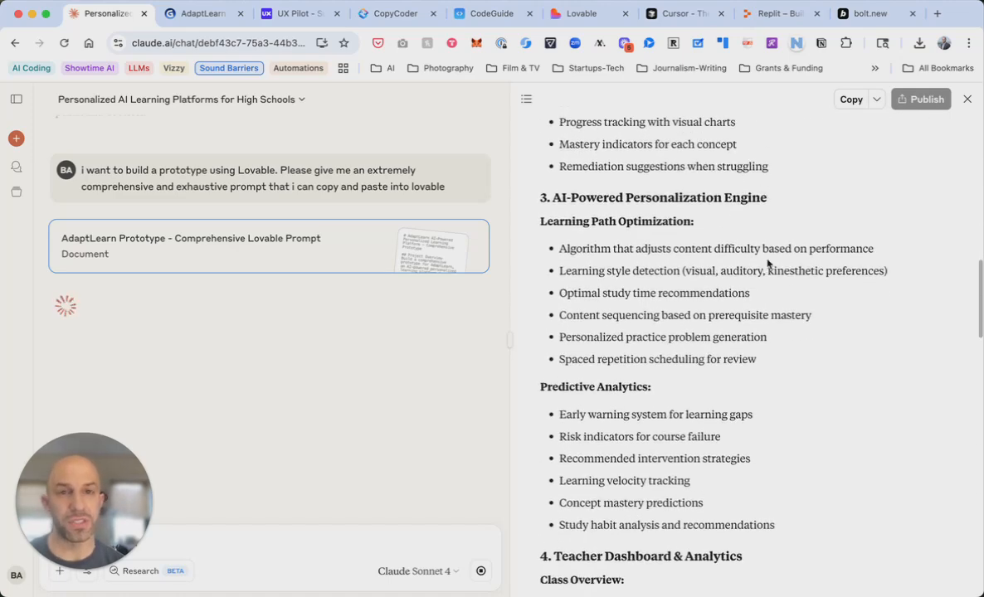
pyautogui.scroll(-10, 767, 263)
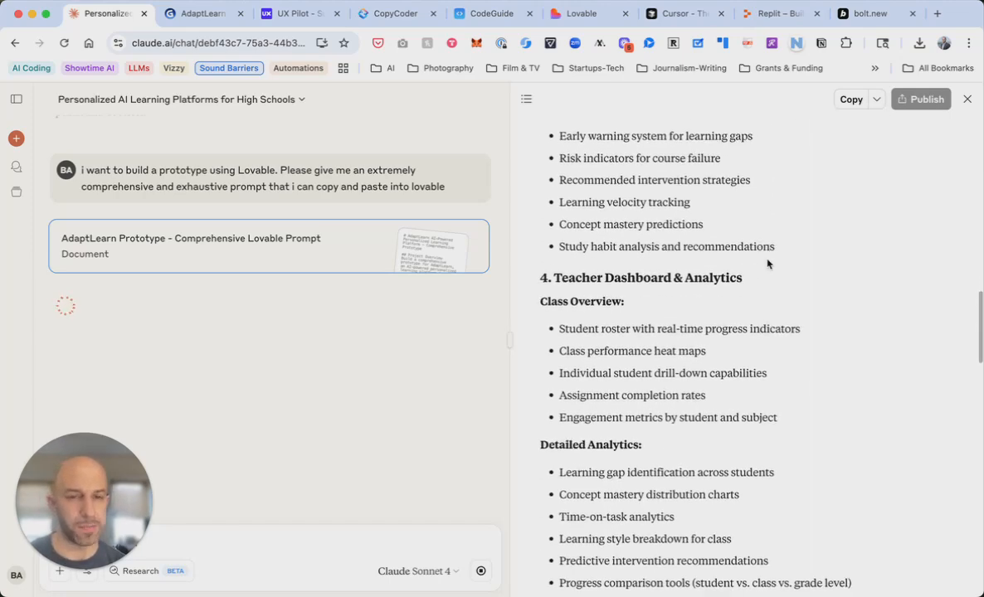
pyautogui.scroll(-17, 767, 263)
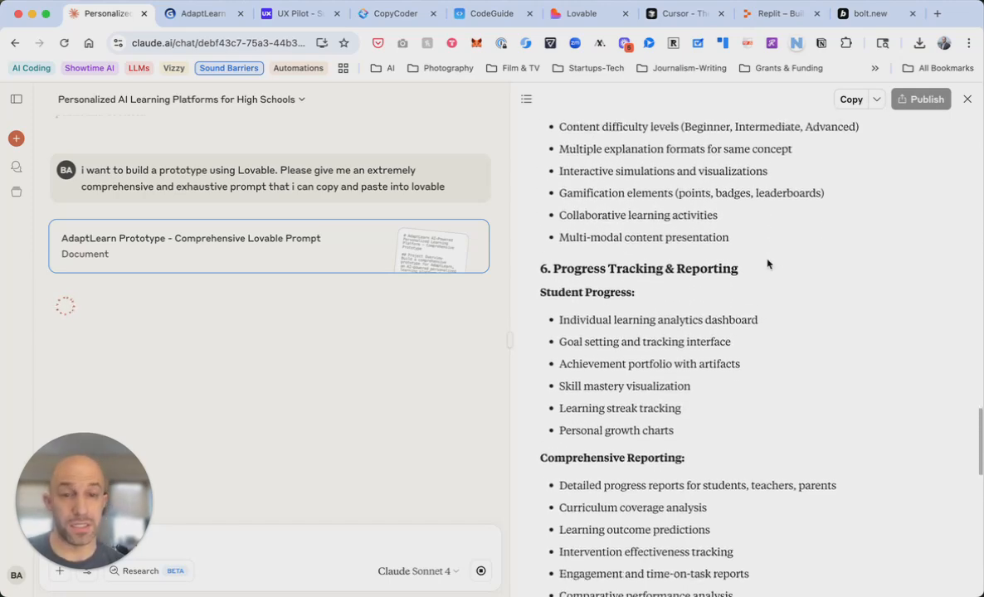
pyautogui.scroll(-4, 767, 264)
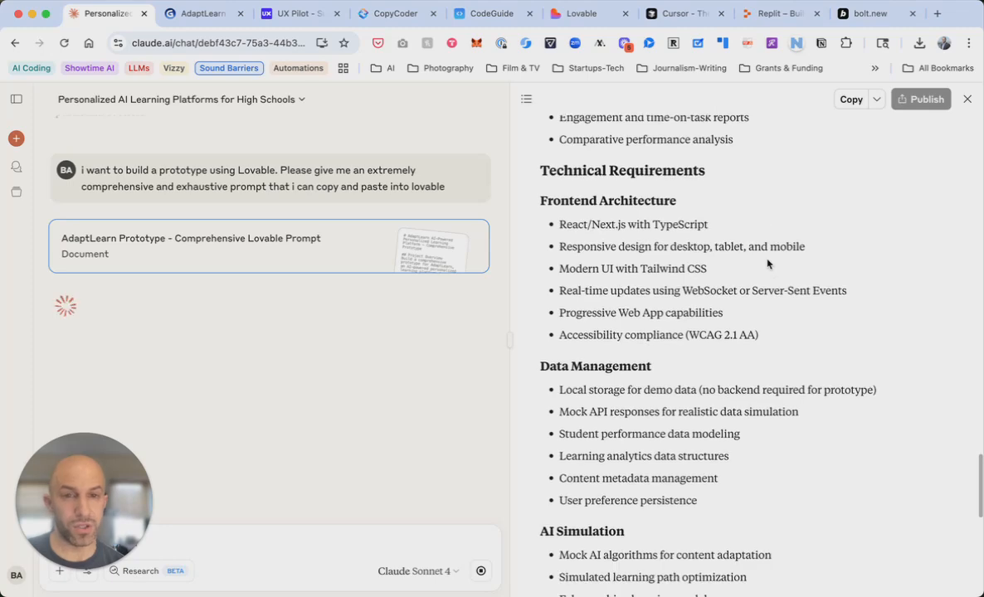
pyautogui.scroll(-7, 767, 264)
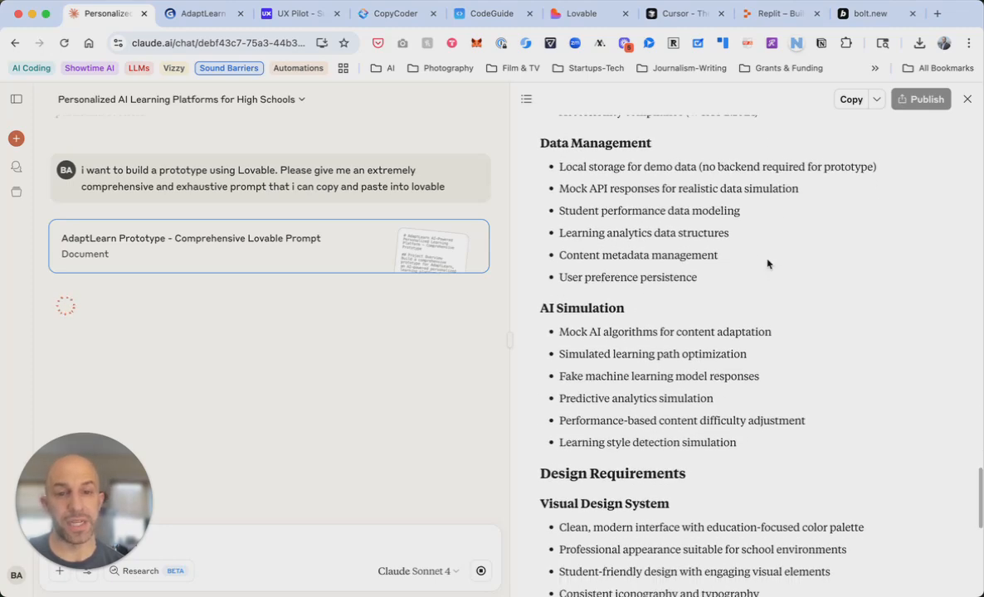
pyautogui.scroll(-2, 767, 264)
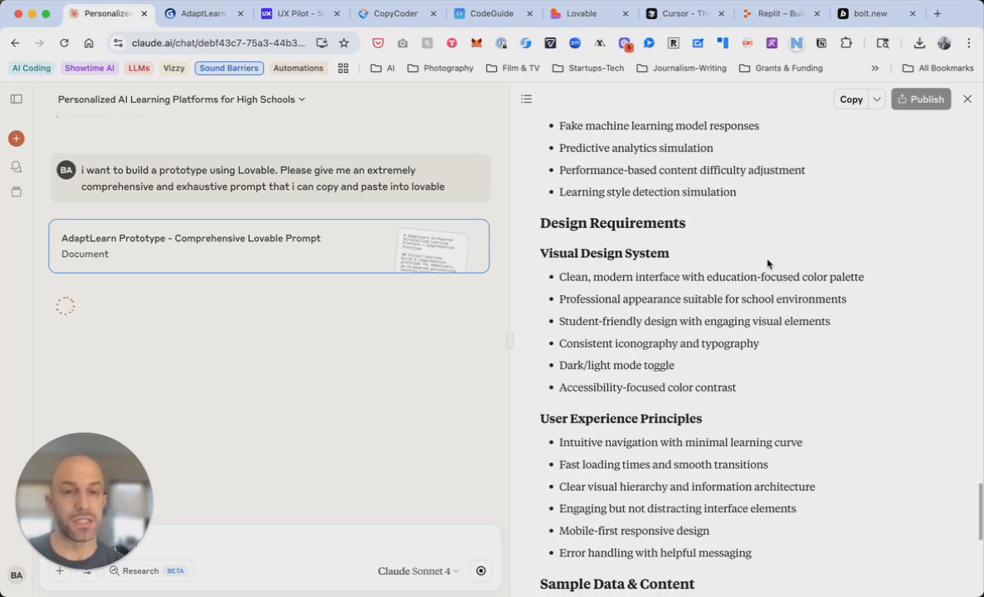
pyautogui.scroll(-12, 768, 264)
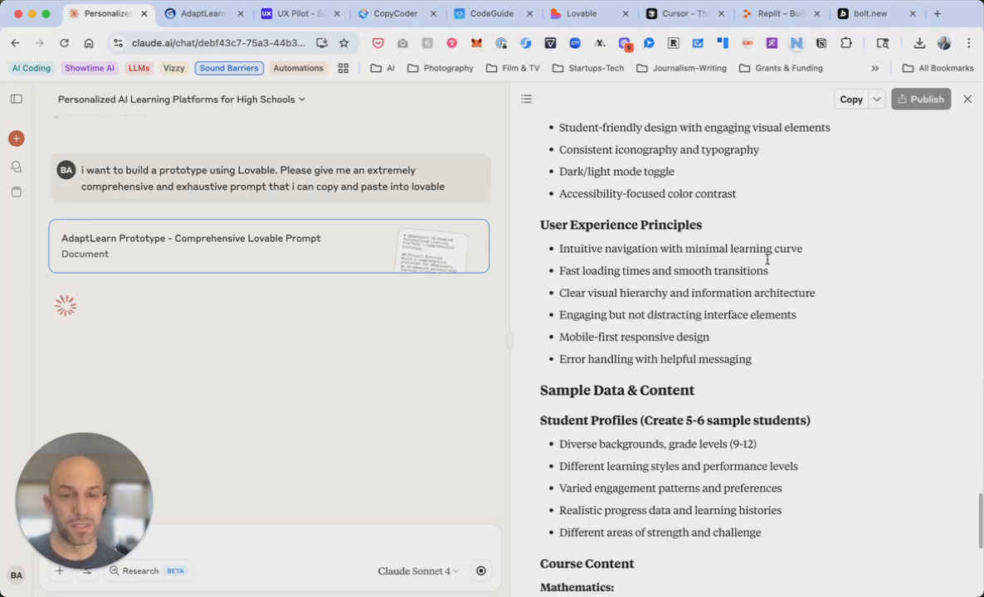
pyautogui.scroll(-10, 767, 264)
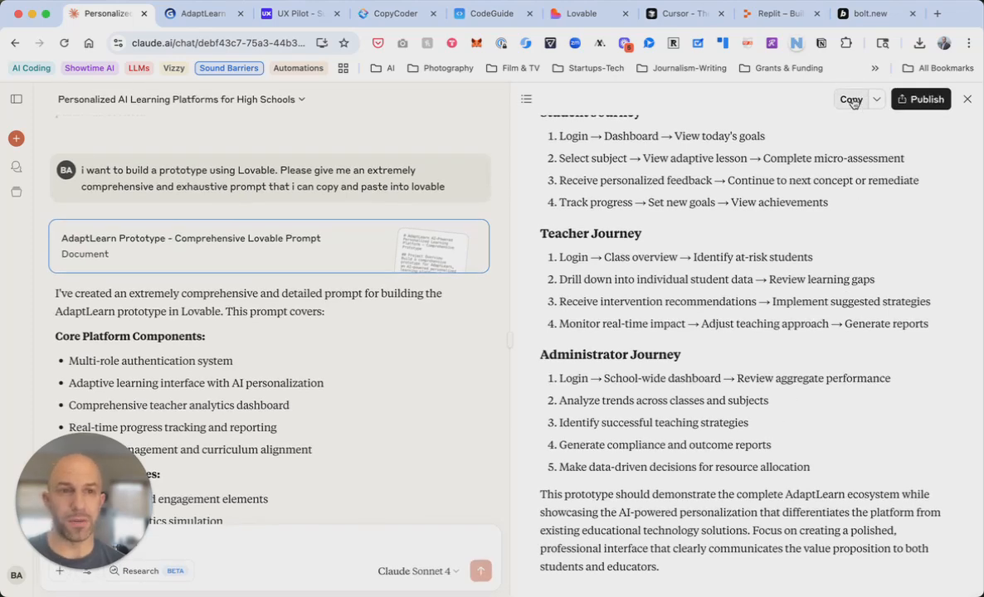
# Start a new project in CodeGuide
pyautogui.click(488, 15)
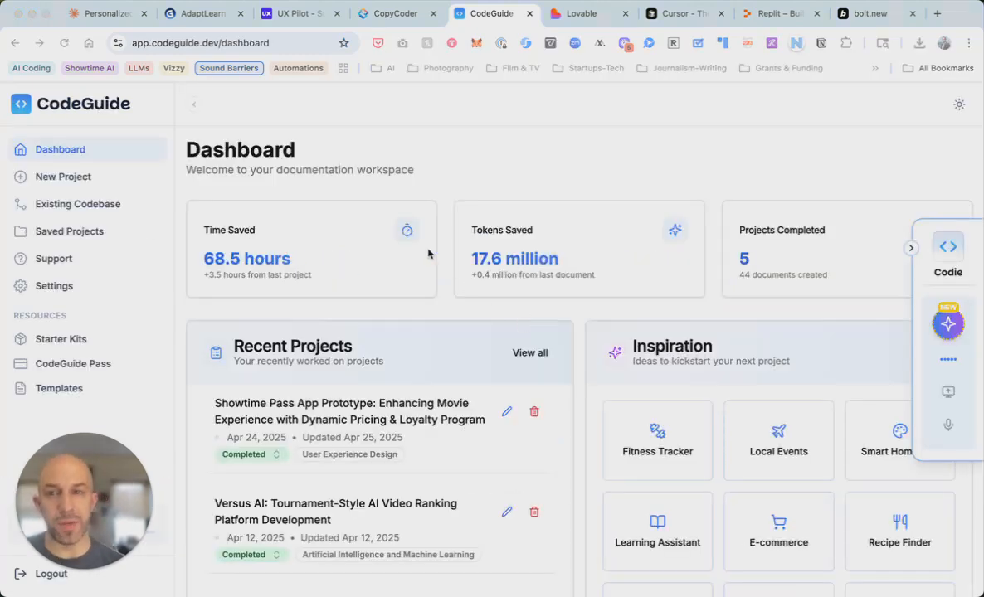
pyautogui.click(82, 177)
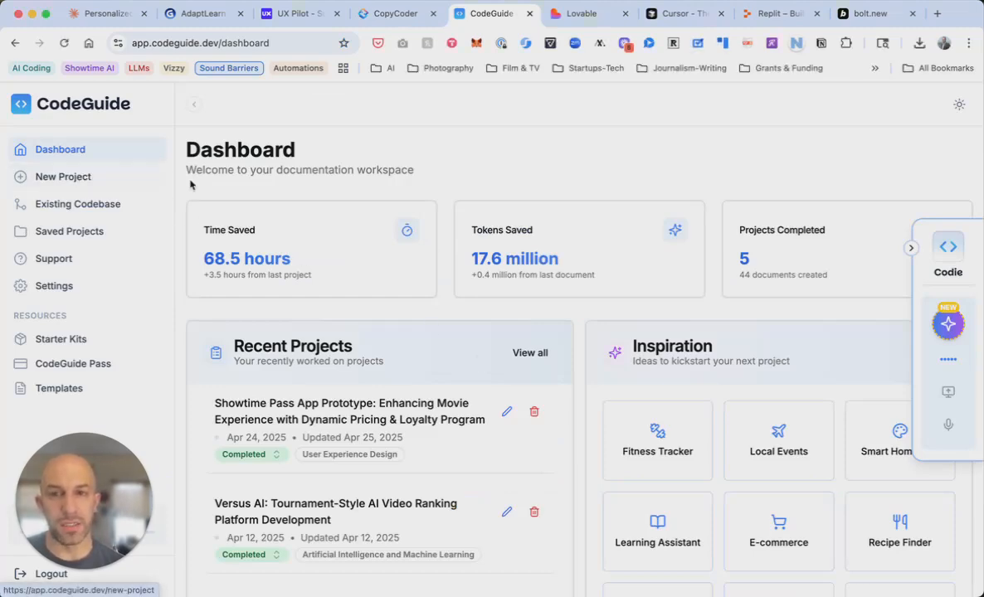
pyautogui.scroll(-2, 540, 323)
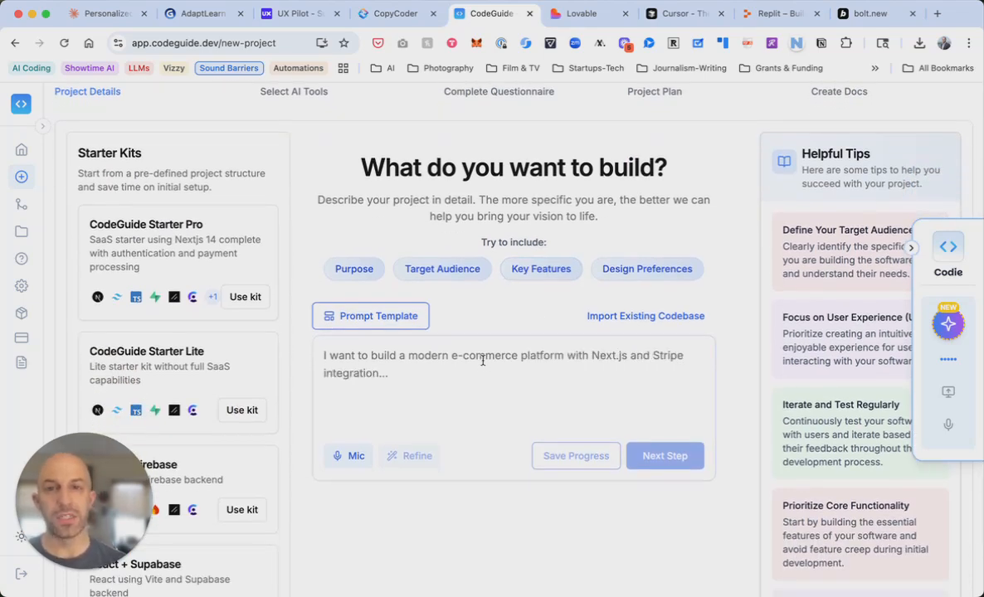
# Copy the AdaptLearn prompt from Claude and paste it into the project description
pyautogui.click(107, 12)
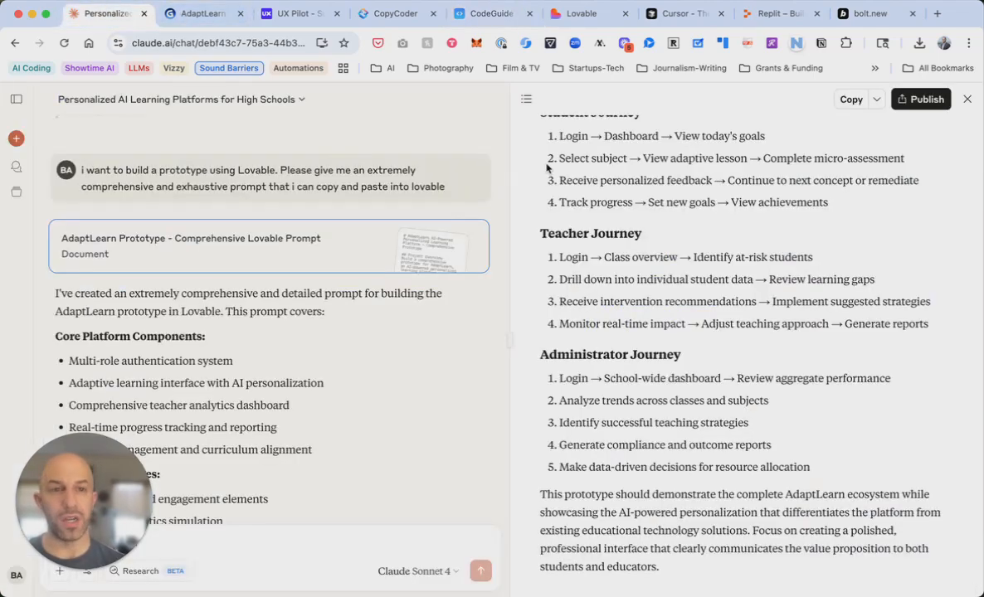
pyautogui.click(851, 99)
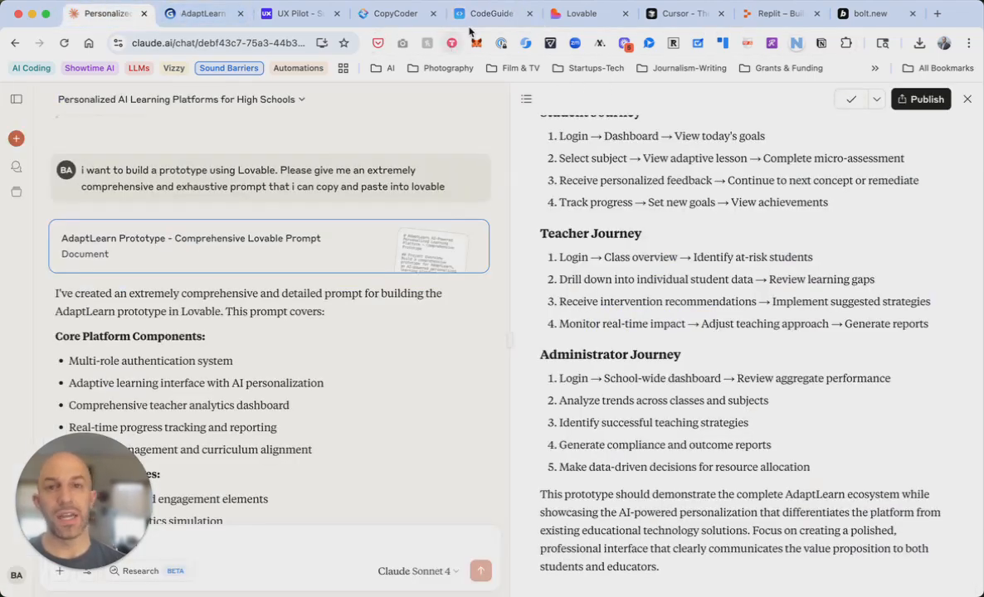
pyautogui.click(488, 13)
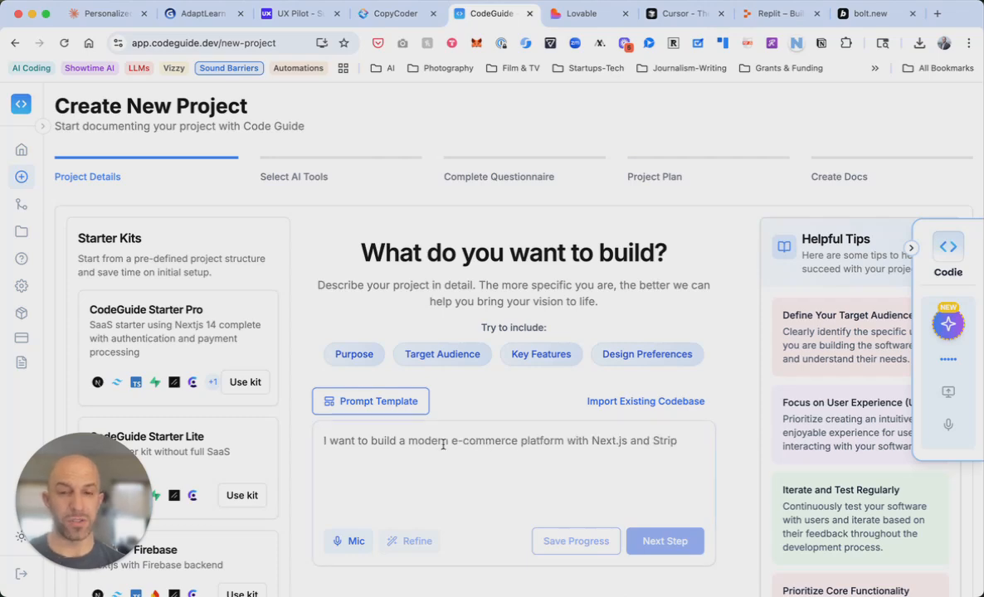
pyautogui.click(442, 445)
pyautogui.hotkey('ctrl', 'v')
# Scroll Claude's v3 prompt document back up to its title and core features
pyautogui.scroll(-2, 549, 445)
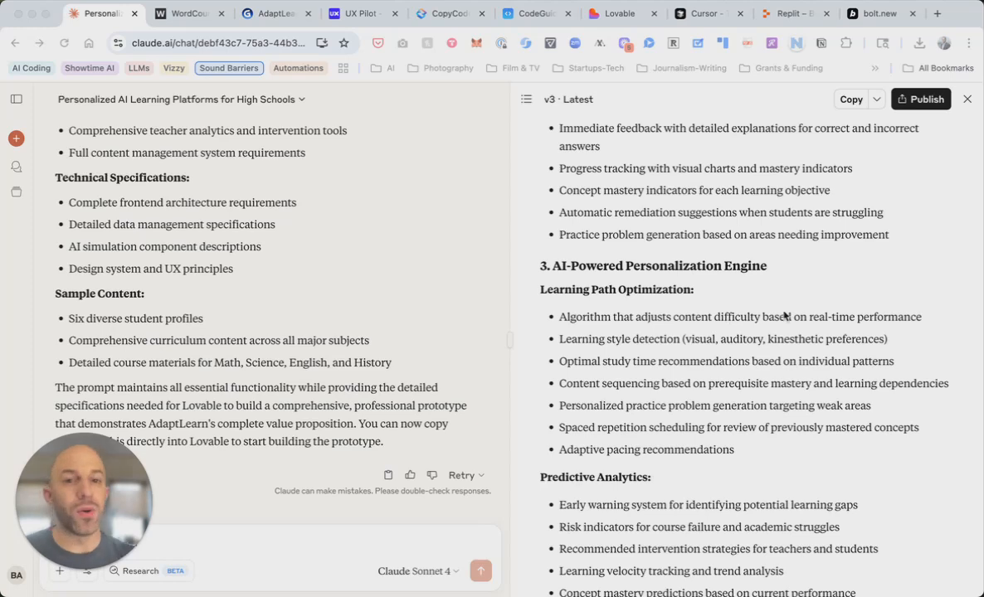
pyautogui.scroll(15, 782, 316)
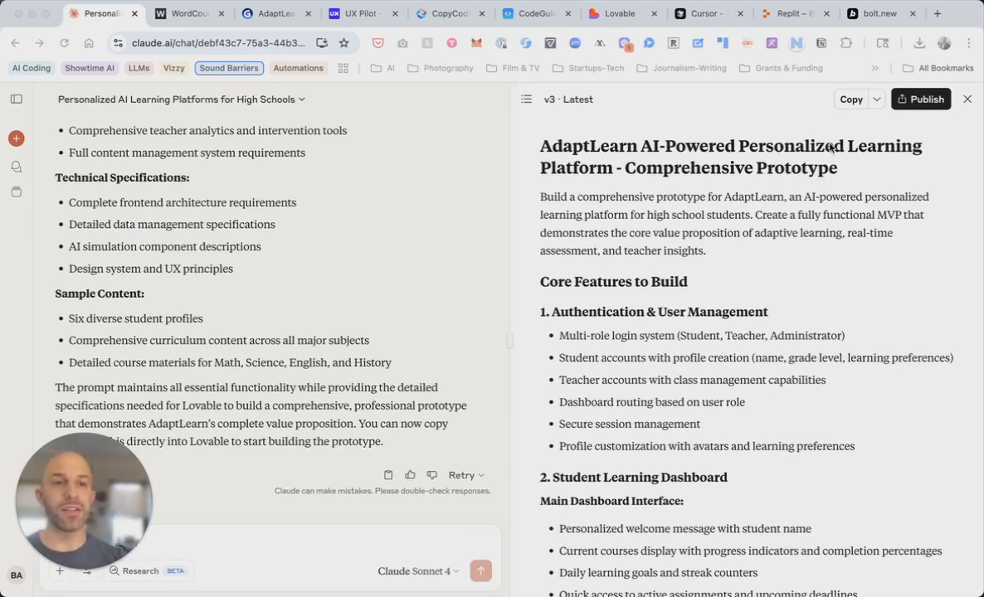
# Replace the over-long description with the shorter 9,689-character AdaptLearn prompt and save the project details
pyautogui.click(850, 103)
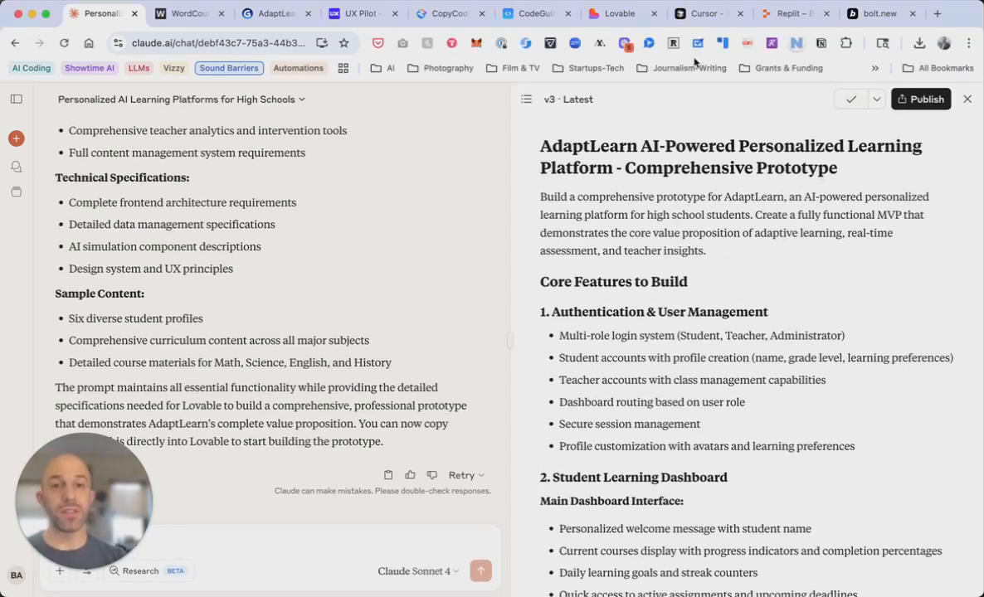
pyautogui.click(531, 15)
pyautogui.scroll(-1, 485, 371)
pyautogui.scroll(-2, 485, 371)
pyautogui.doubleClick(469, 358)
pyautogui.press('super+a')
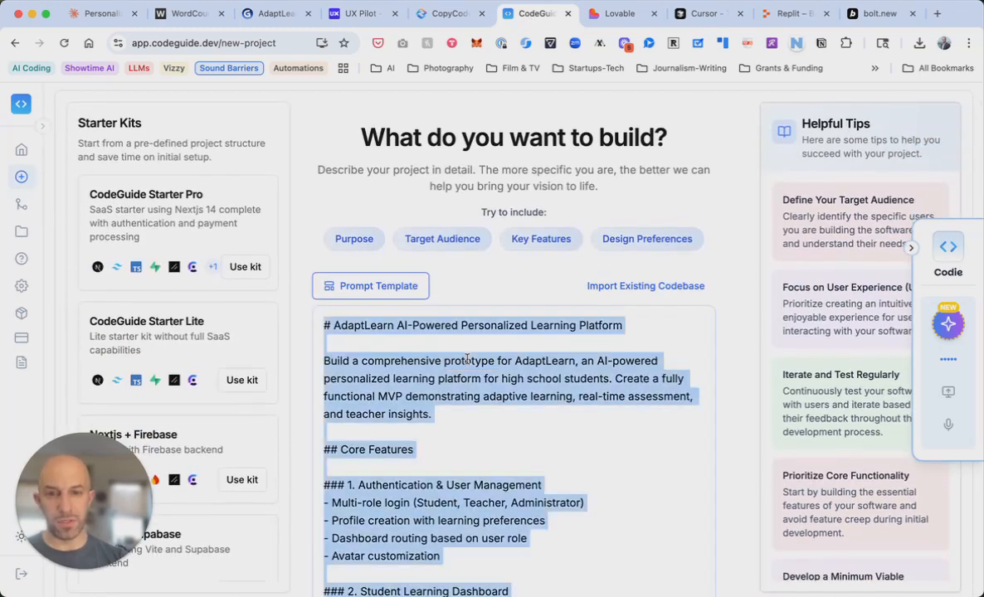
pyautogui.press('BackSpace')
pyautogui.press('super+v')
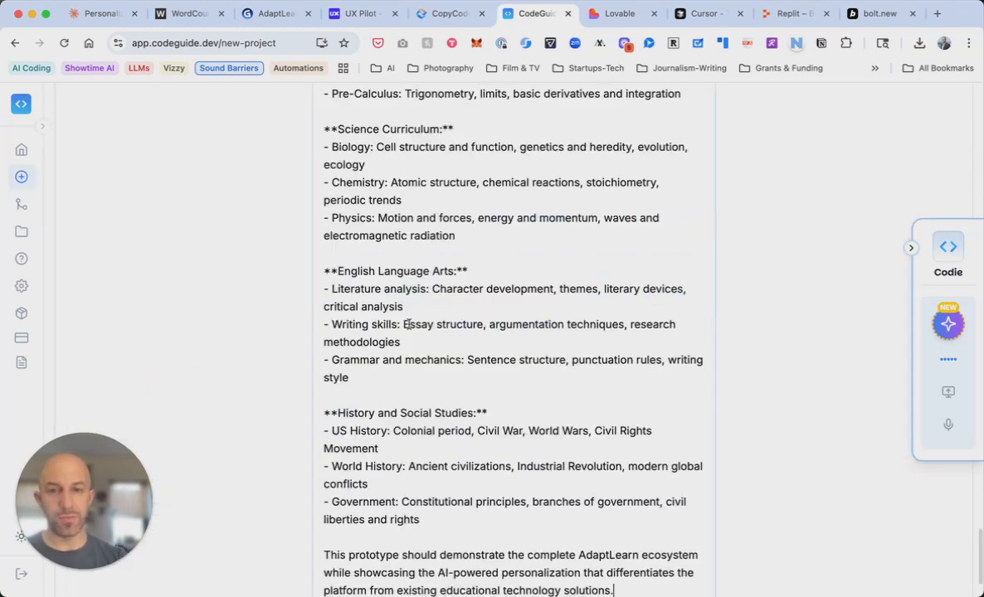
pyautogui.scroll(-2, 698, 432)
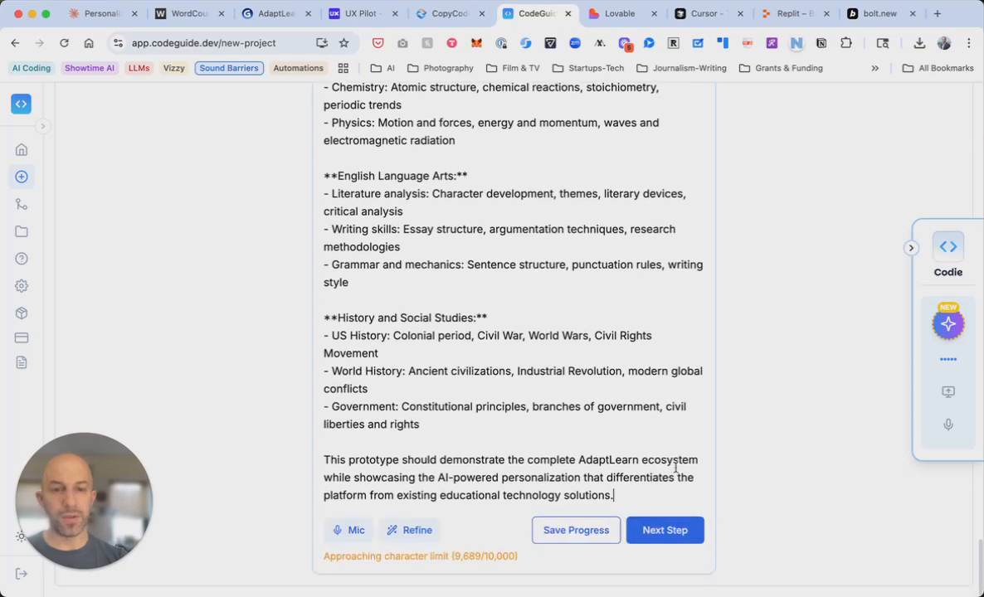
pyautogui.click(670, 539)
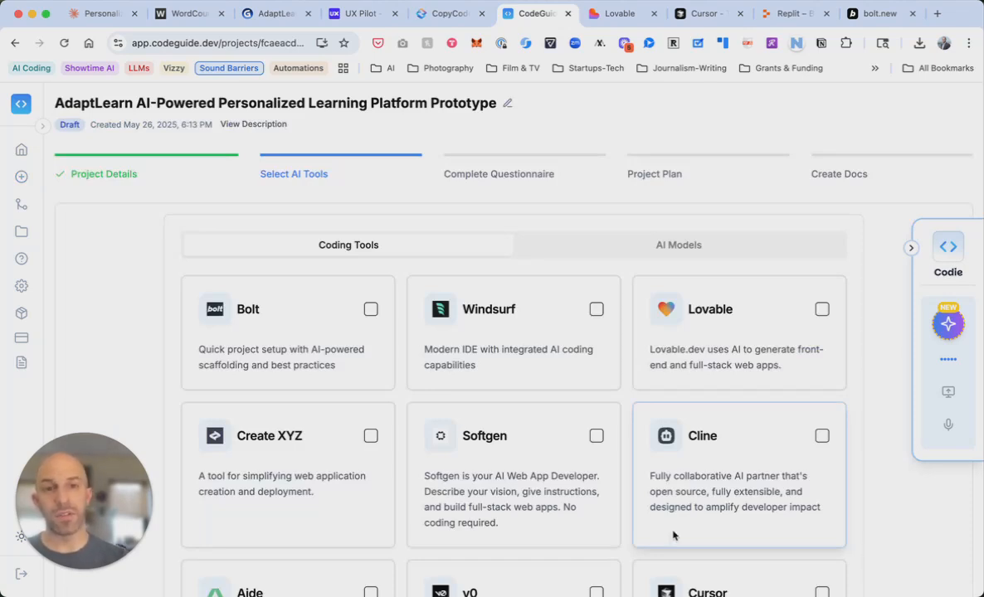
# Select Bolt, Windsurf, Lovable, Cursor, Replit and v0 as coding tools
pyautogui.scroll(-2, 672, 535)
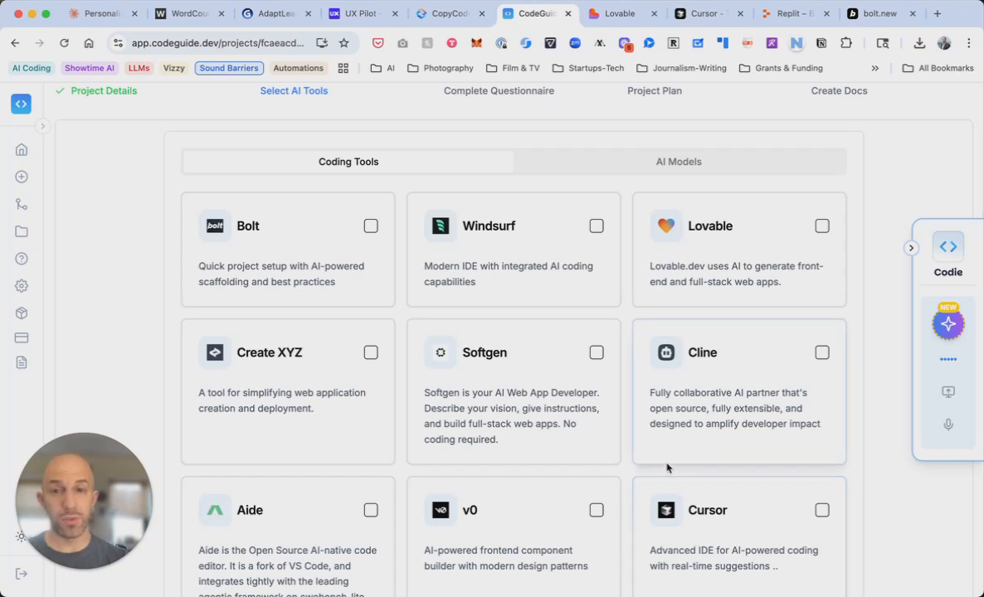
pyautogui.click(370, 226)
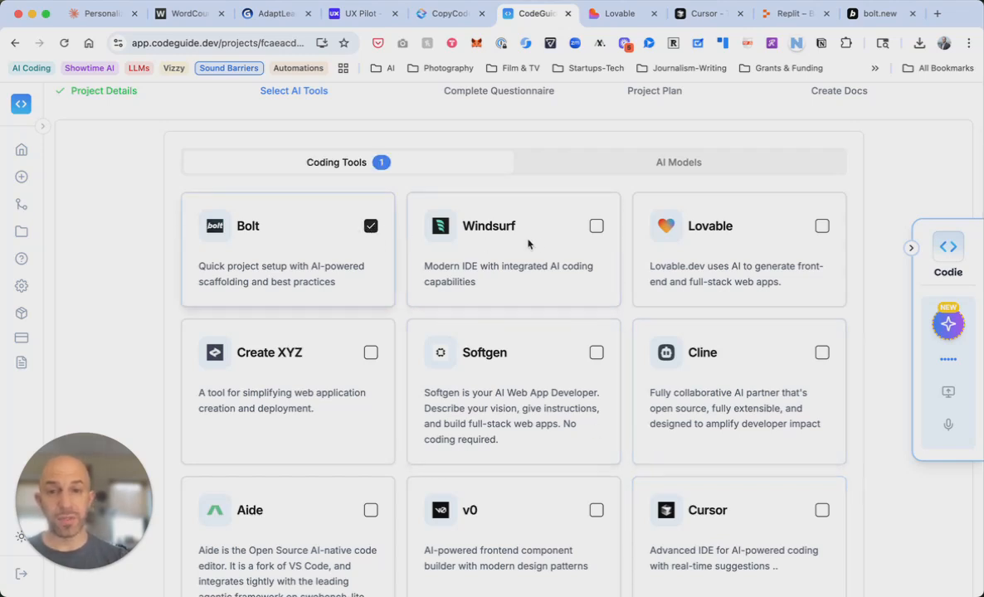
pyautogui.click(595, 225)
pyautogui.click(821, 226)
pyautogui.scroll(-5, 809, 299)
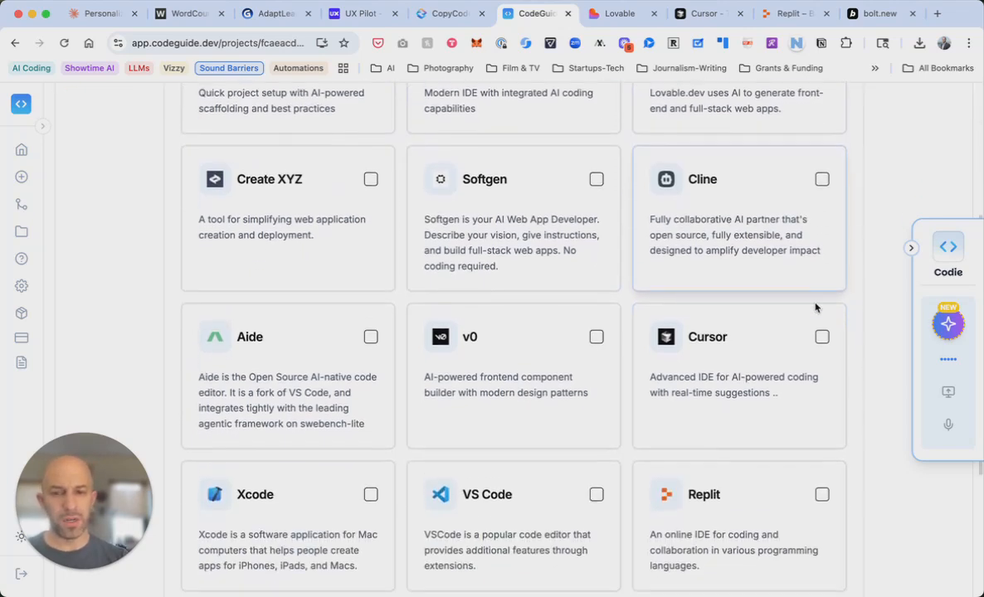
pyautogui.click(821, 319)
pyautogui.click(821, 477)
pyautogui.scroll(-1, 570, 366)
pyautogui.click(594, 285)
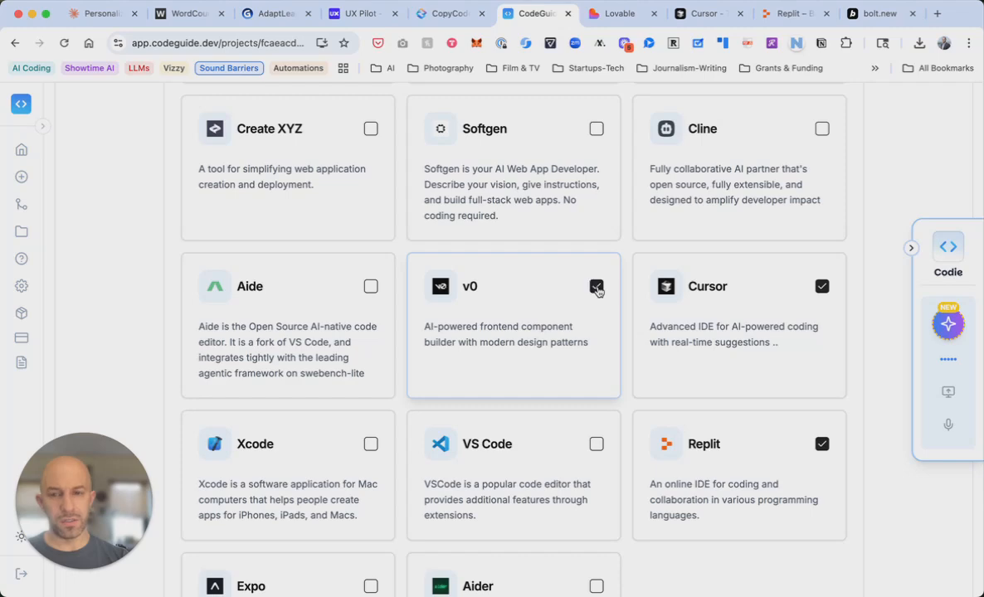
pyautogui.scroll(-2, 652, 377)
pyautogui.scroll(-3, 652, 377)
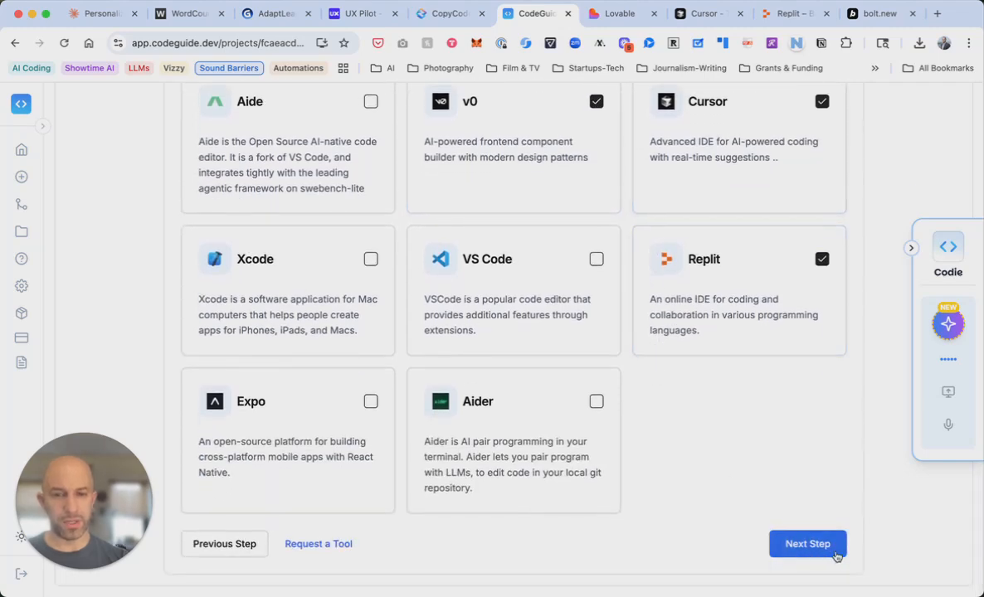
# Choose Claude 3.7 Sonnet, GPT o3, GPT 4o and Gemini 2.5 Pro as AI models and continue
pyautogui.scroll(13, 790, 522)
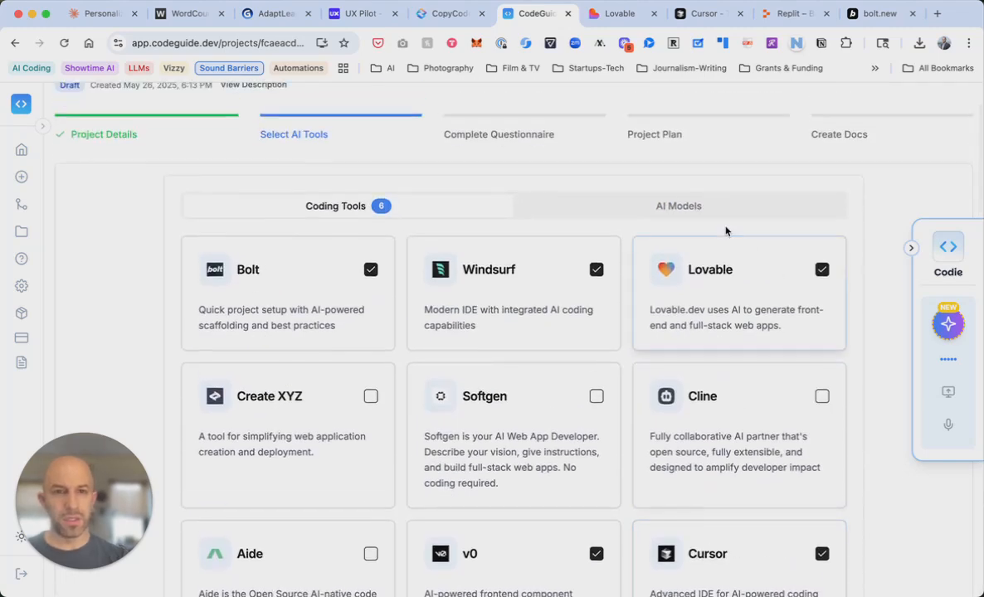
pyautogui.click(672, 204)
pyautogui.scroll(-2, 631, 282)
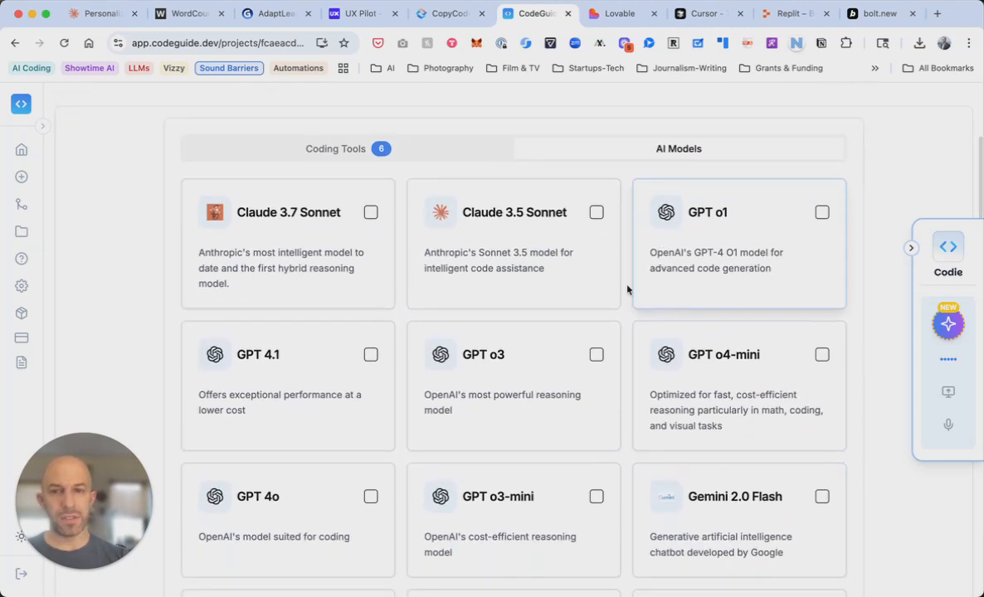
pyautogui.click(370, 215)
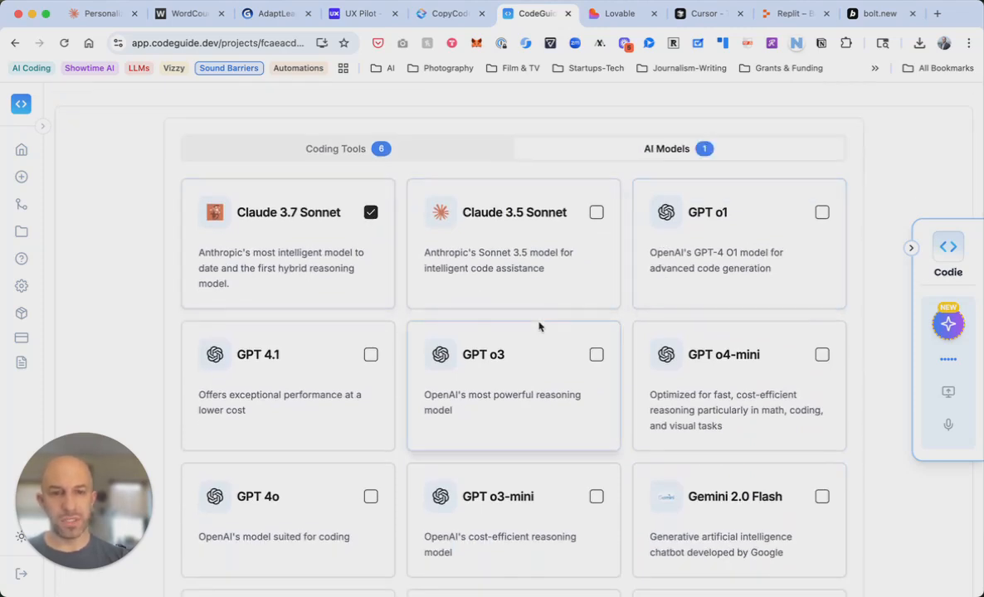
pyautogui.scroll(-1, 539, 325)
pyautogui.click(597, 313)
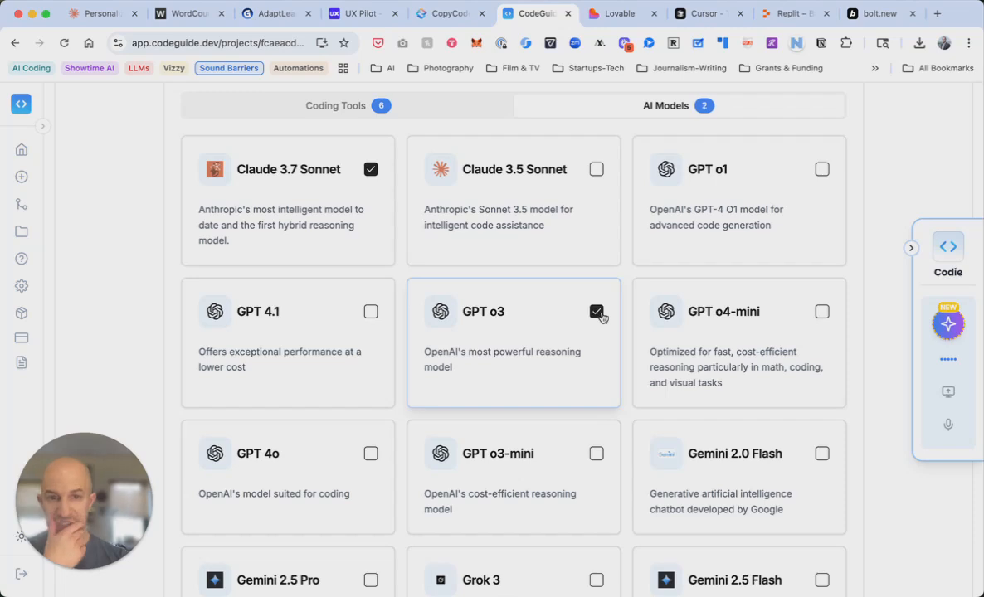
pyautogui.scroll(-3, 759, 340)
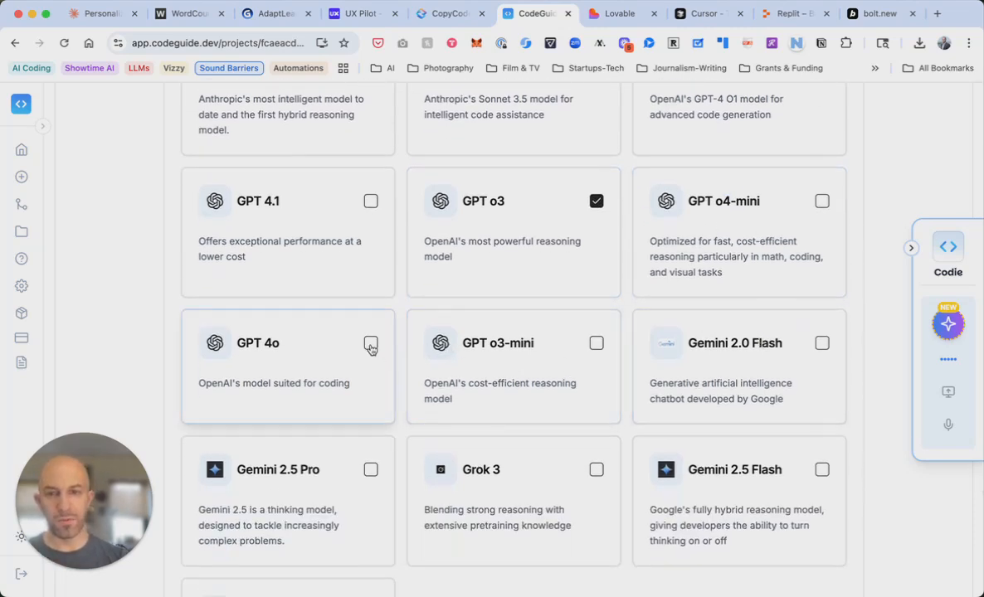
pyautogui.click(371, 346)
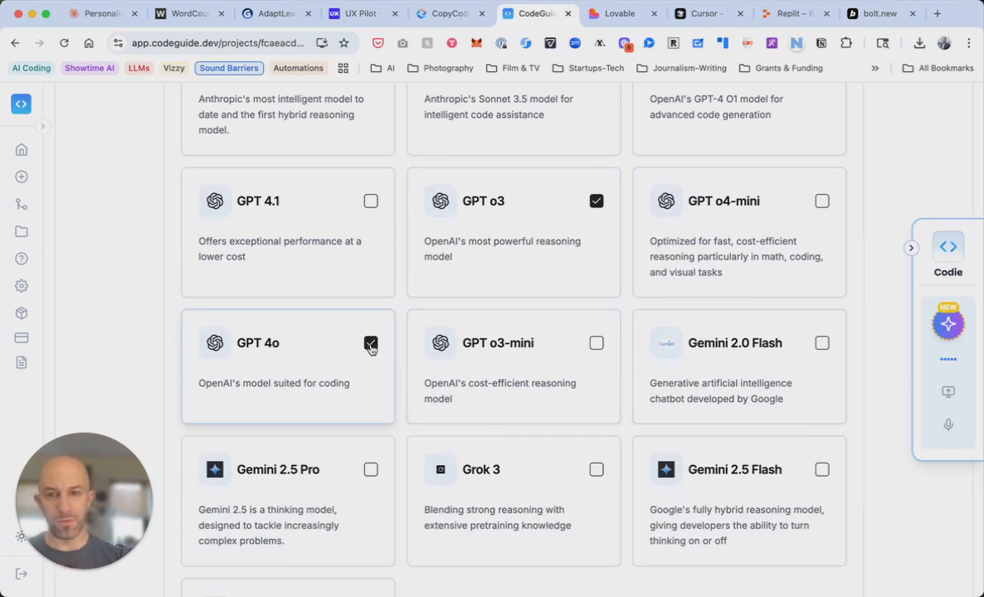
pyautogui.scroll(-2, 390, 394)
pyautogui.click(371, 384)
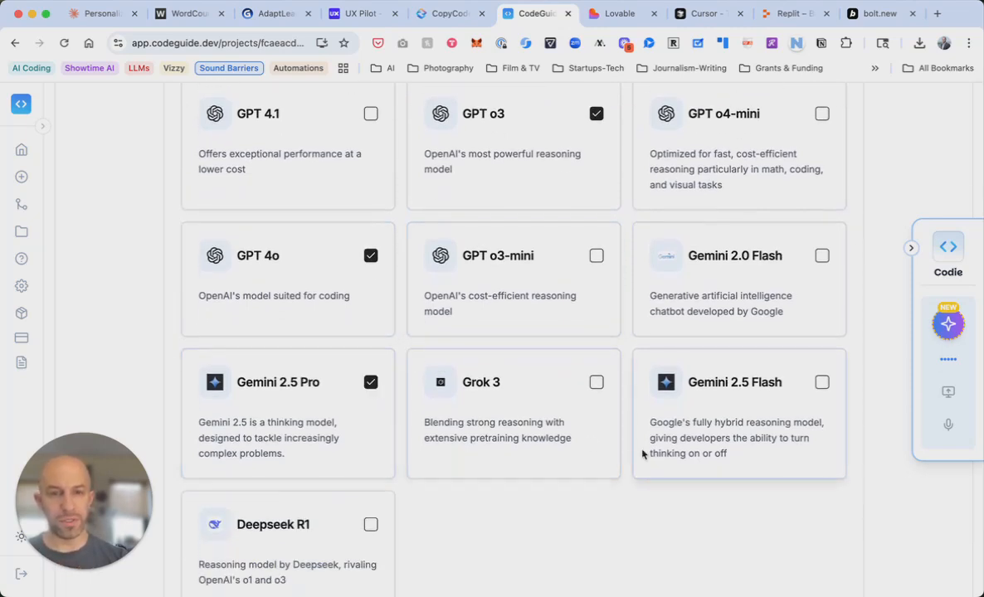
pyautogui.scroll(-2, 644, 455)
pyautogui.click(819, 543)
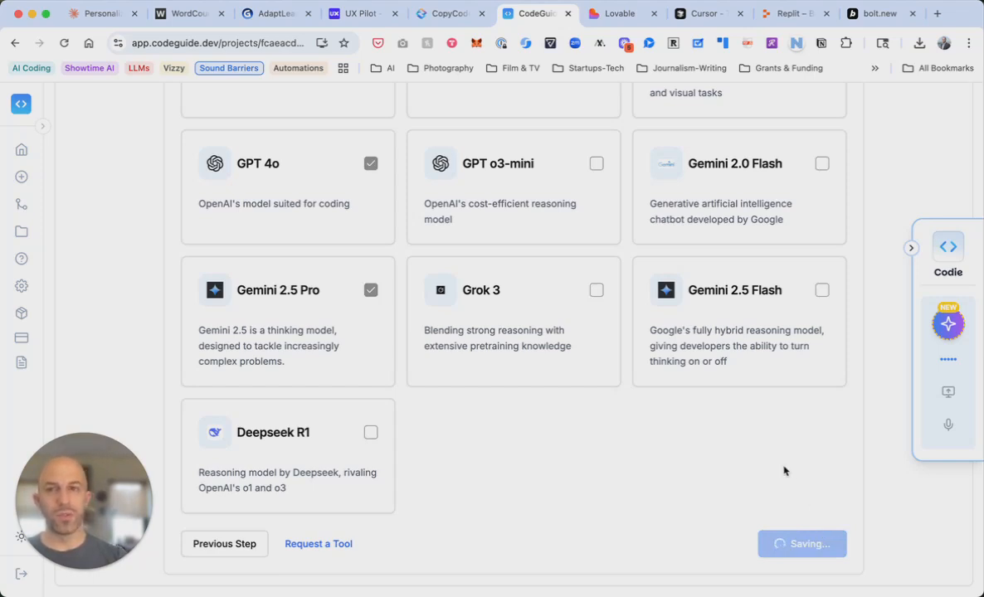
# Move the CodeGuide browser tab to the second position in the tab bar
pyautogui.moveTo(529, 15); pyautogui.dragTo(202, 11)
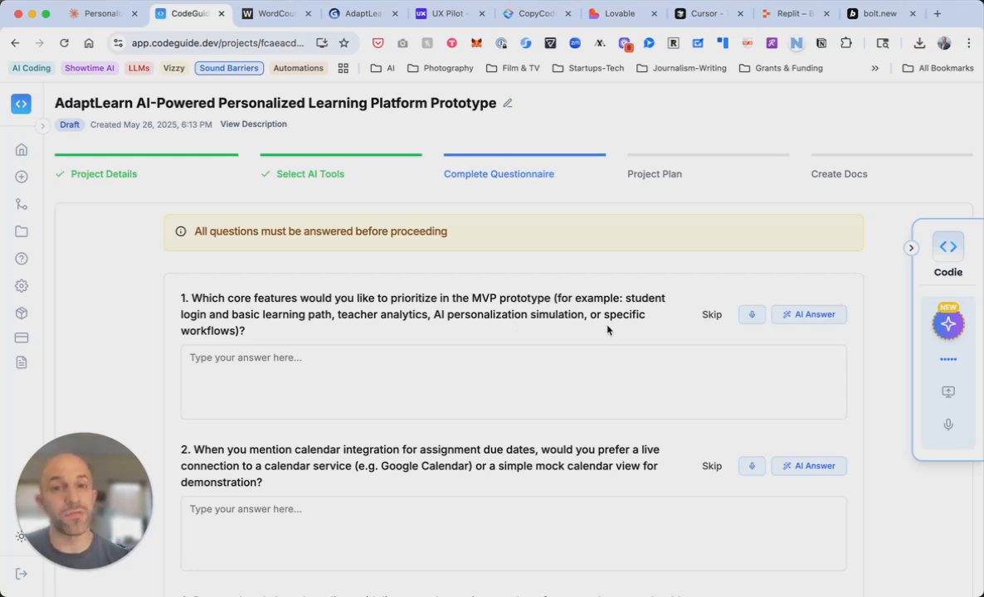
# Review the AI-generated answers through question 10 and submit the questionnaire
pyautogui.scroll(-3, 606, 330)
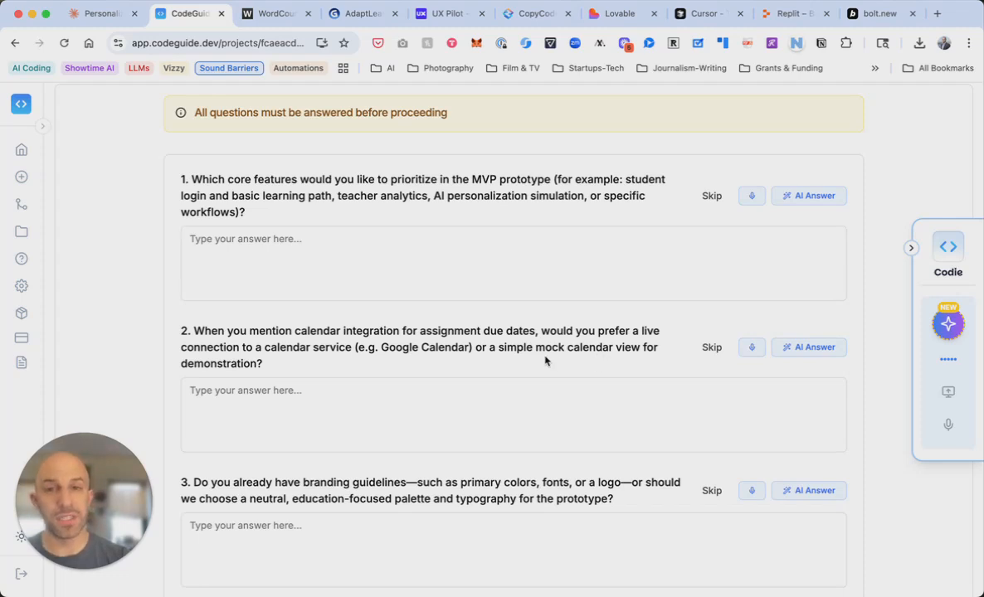
pyautogui.scroll(1, 545, 360)
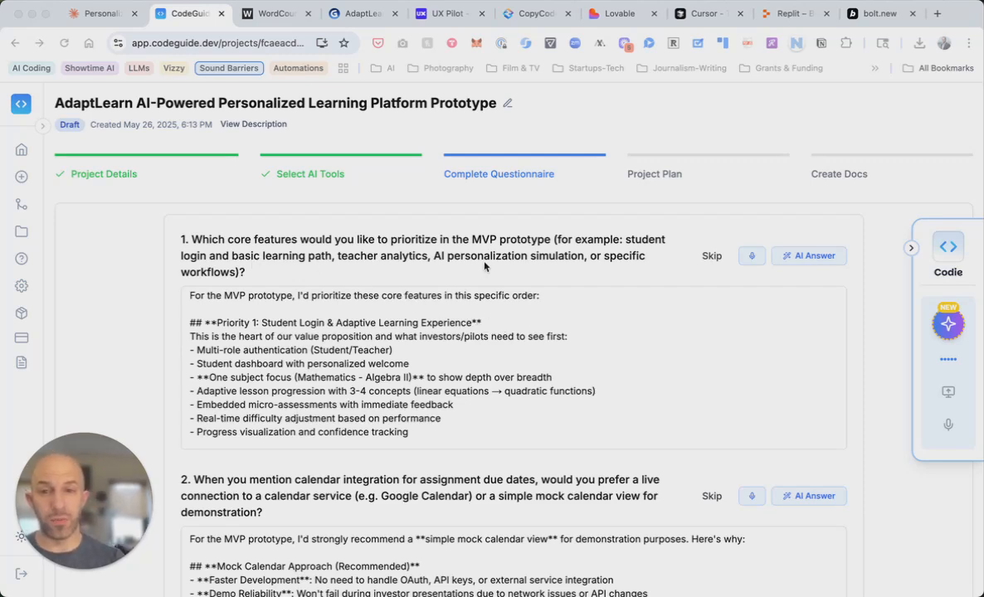
pyautogui.scroll(-2, 549, 353)
pyautogui.scroll(-5, 549, 353)
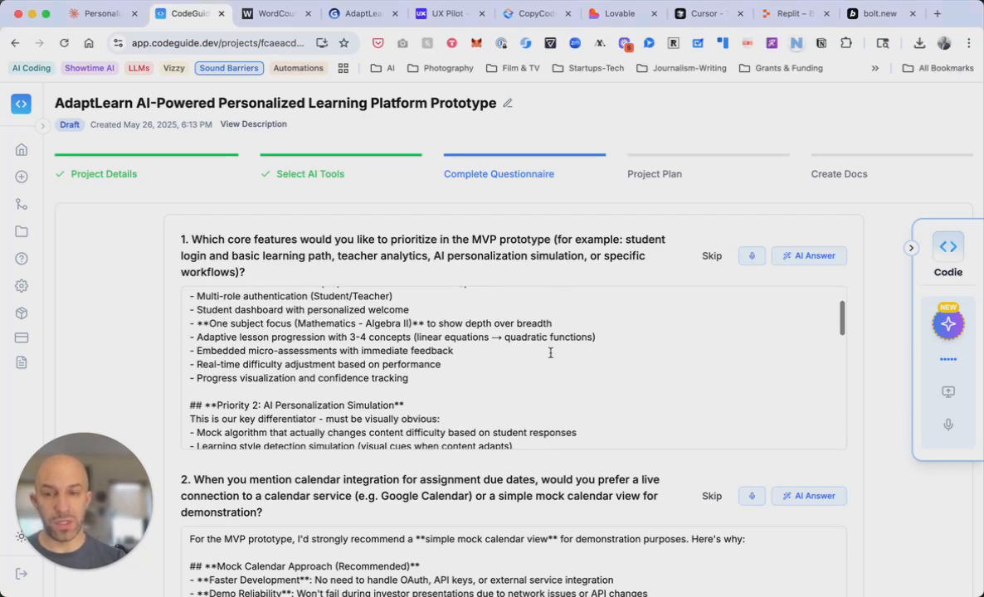
pyautogui.scroll(-5, 550, 353)
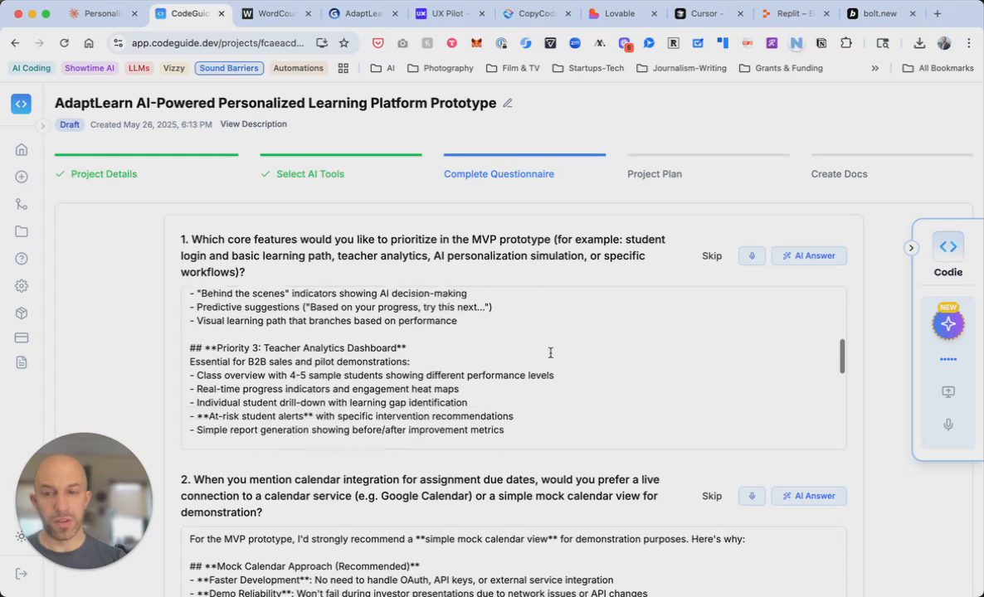
pyautogui.scroll(-1, 550, 353)
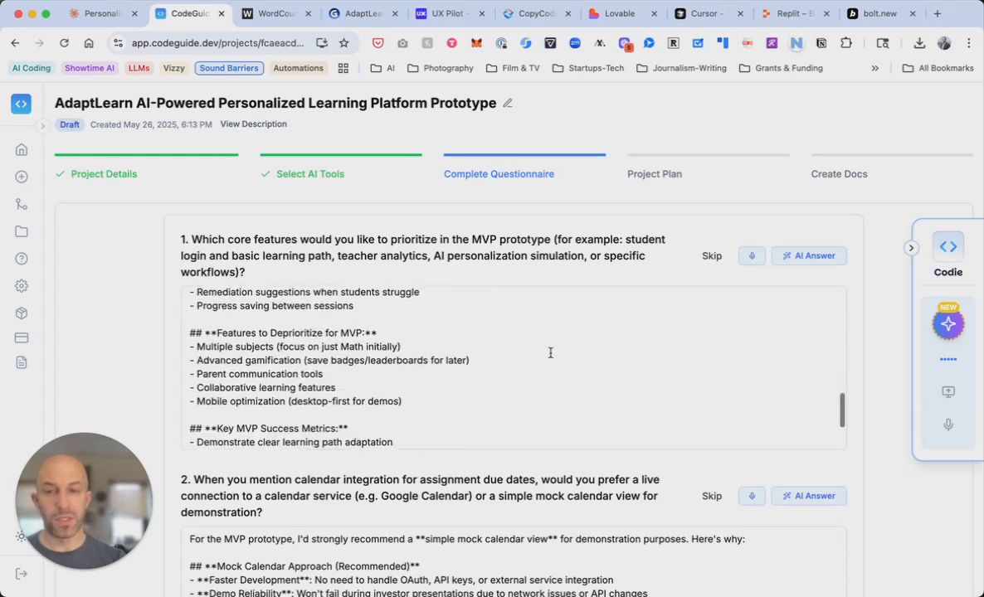
pyautogui.scroll(-3, 550, 353)
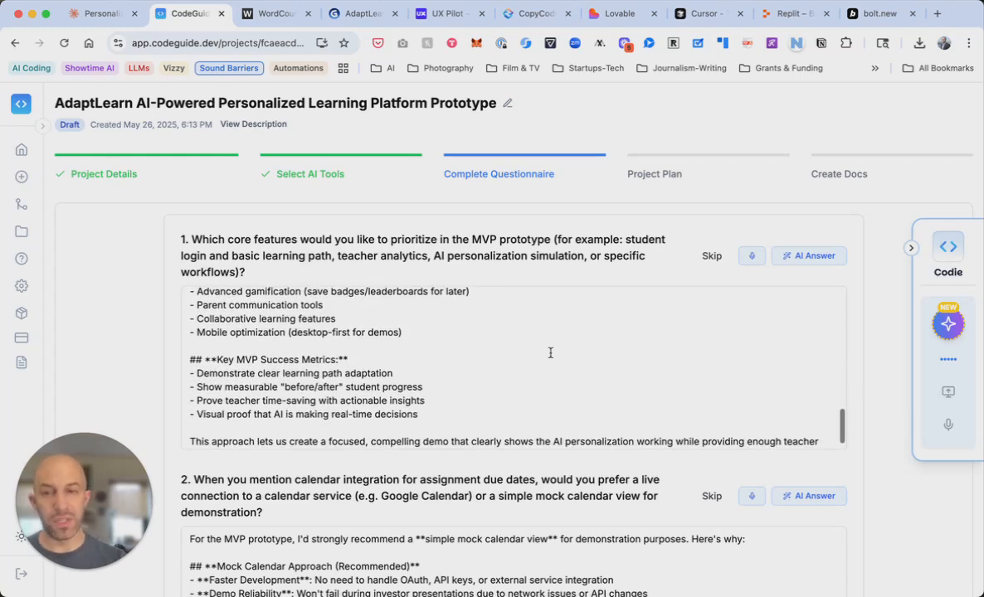
pyautogui.scroll(-4, 550, 353)
pyautogui.scroll(-1, 597, 390)
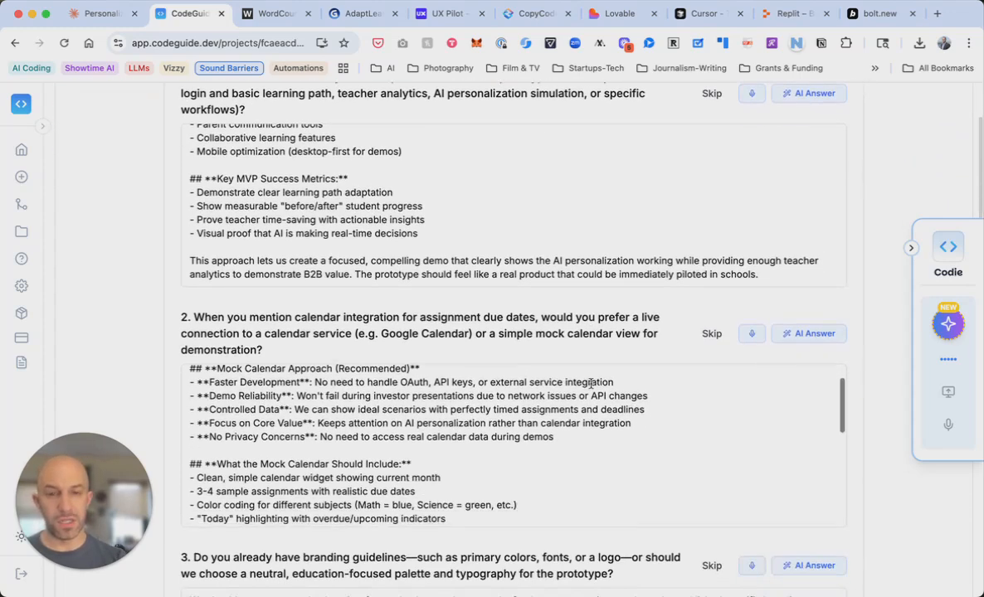
pyautogui.scroll(-5, 598, 402)
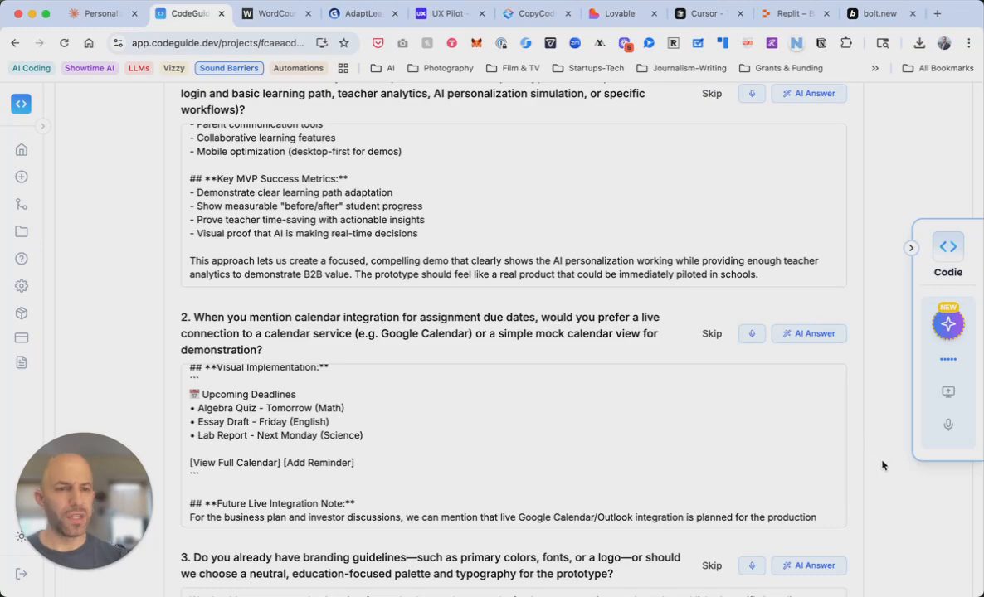
pyautogui.scroll(-15, 881, 465)
pyautogui.scroll(-12, 882, 465)
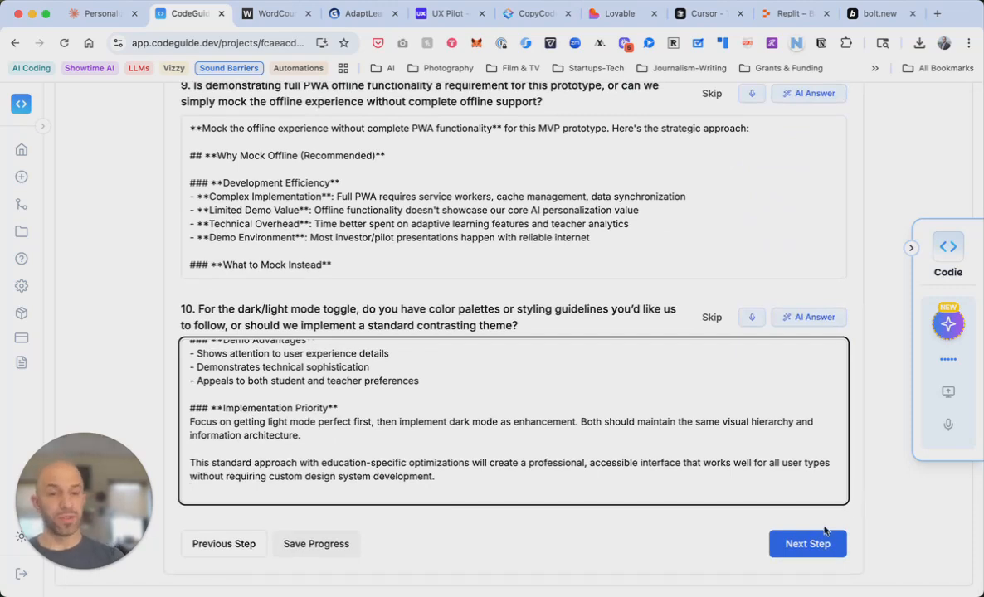
pyautogui.click(804, 545)
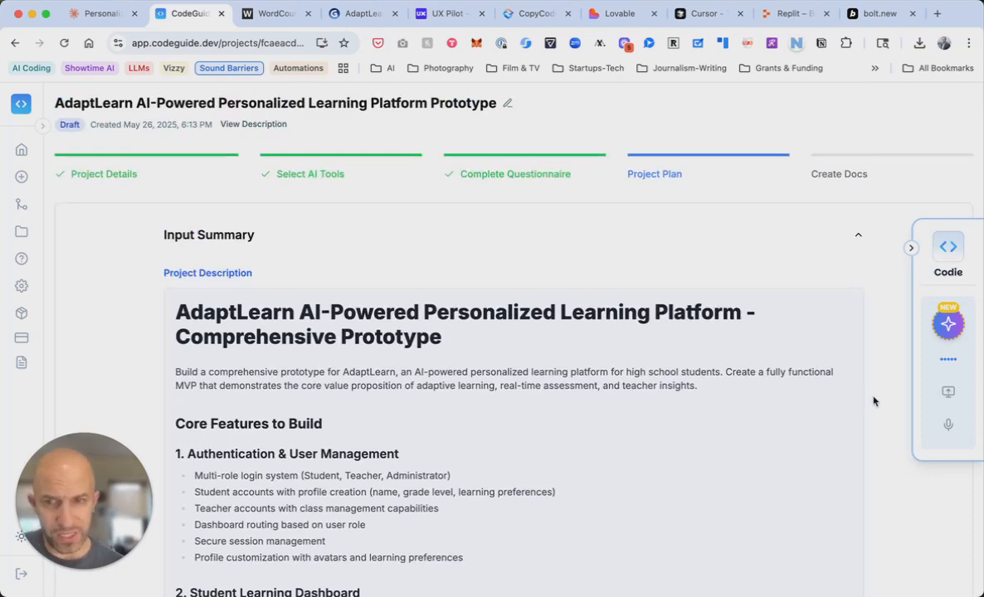
pyautogui.scroll(-10, 869, 402)
pyautogui.scroll(-15, 872, 402)
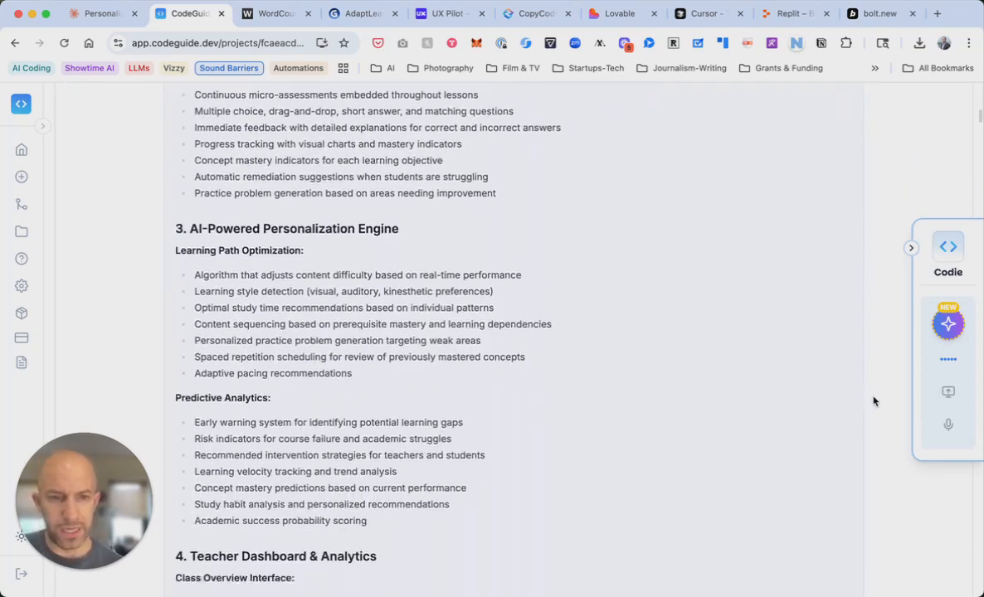
pyautogui.scroll(-20, 872, 401)
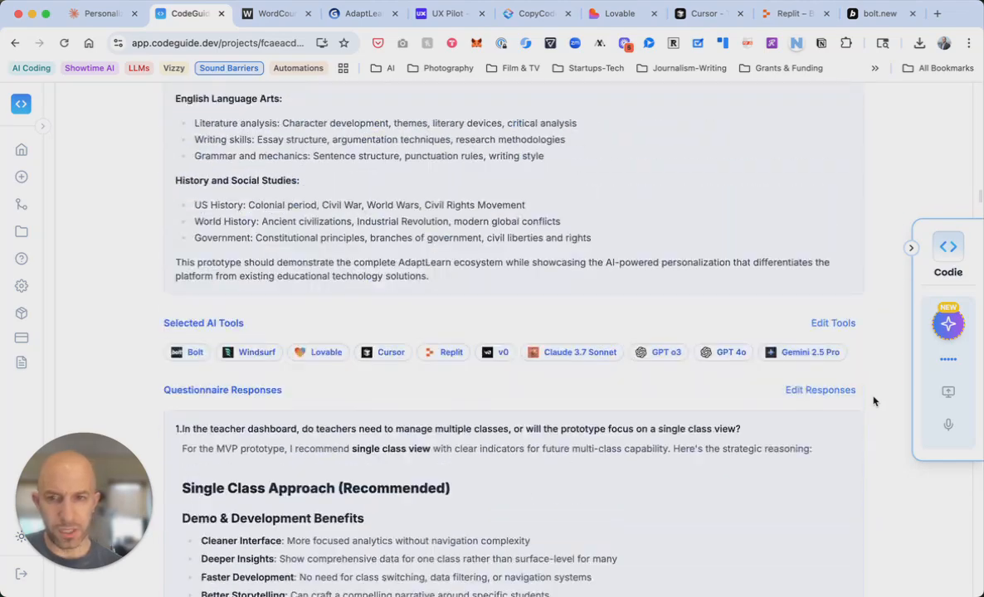
pyautogui.scroll(-20, 873, 401)
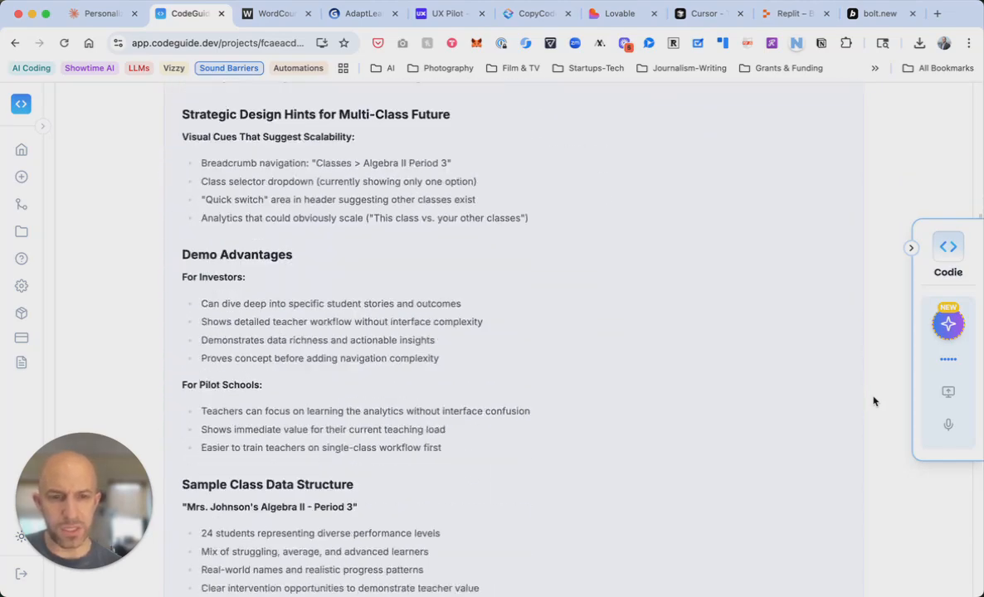
pyautogui.scroll(-20, 873, 401)
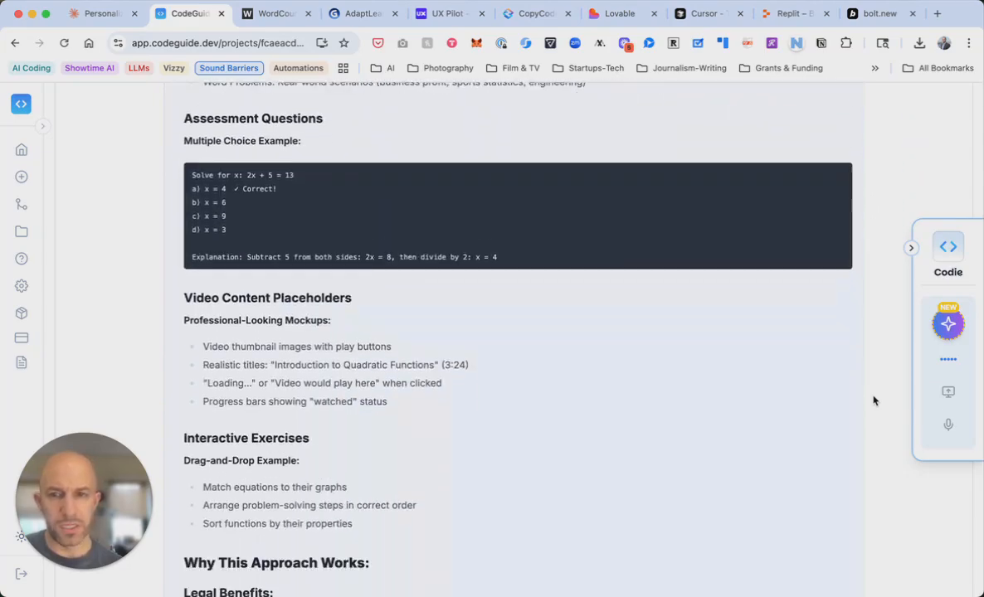
pyautogui.scroll(-20, 873, 401)
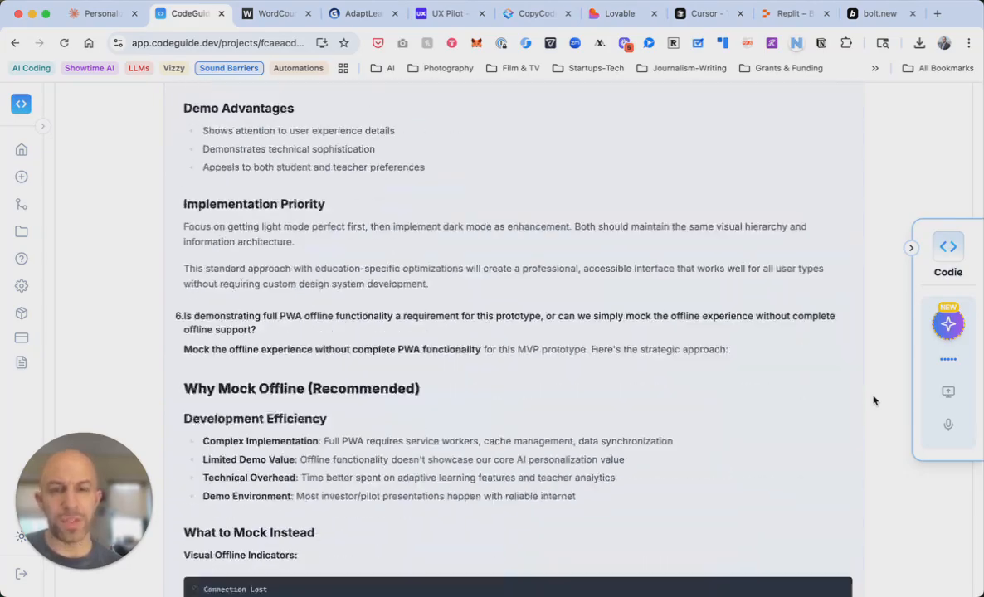
pyautogui.scroll(-20, 873, 402)
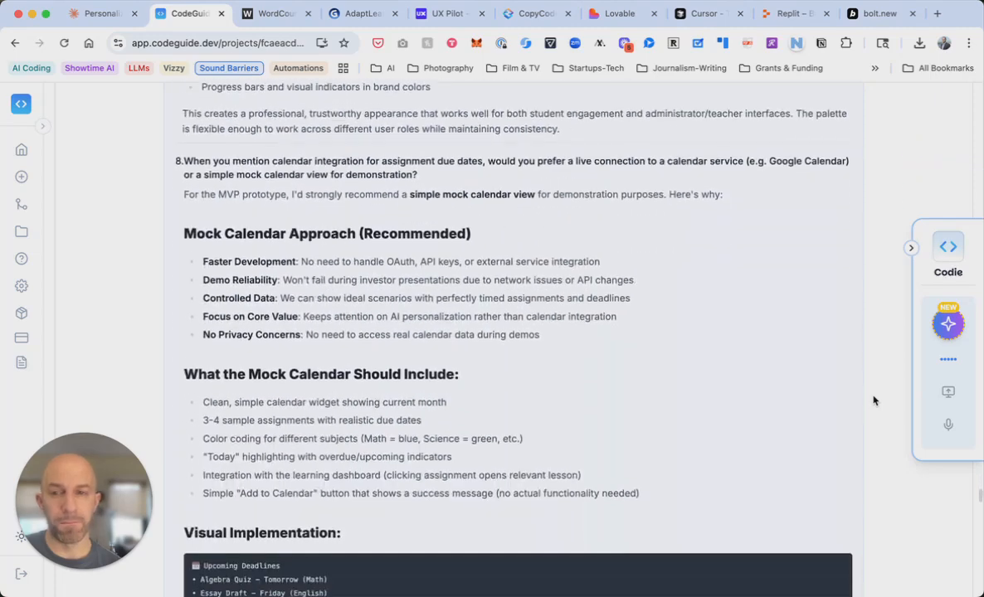
pyautogui.scroll(-10, 873, 401)
pyautogui.scroll(10, 872, 401)
pyautogui.scroll(1, 873, 401)
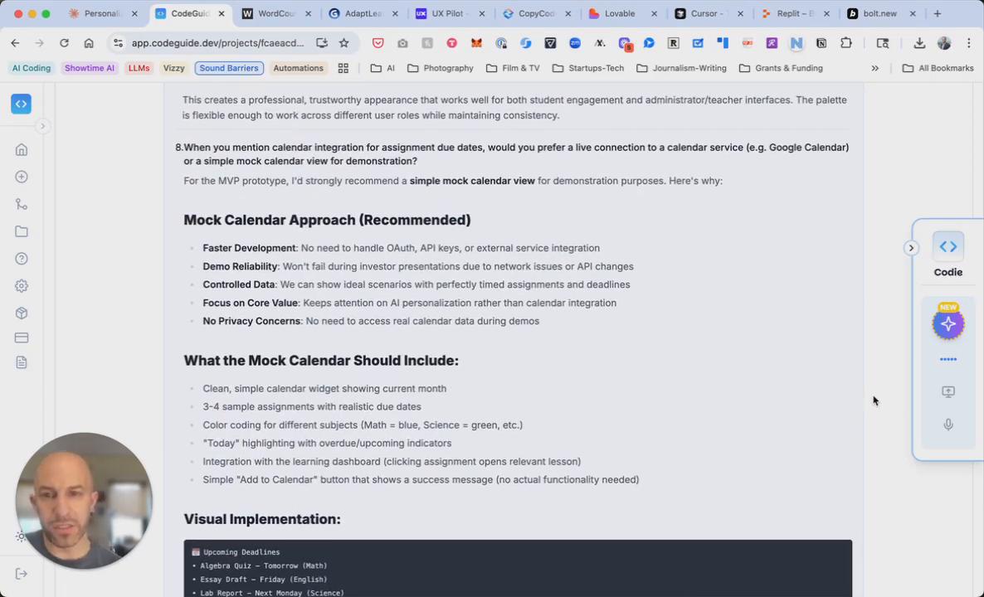
pyautogui.scroll(-10, 872, 401)
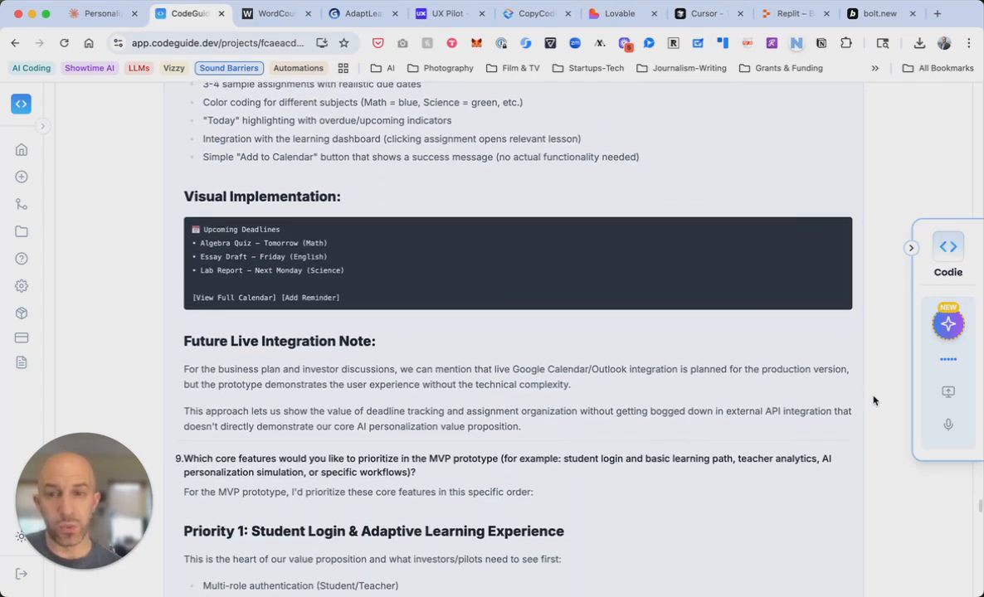
pyautogui.scroll(-8, 872, 401)
pyautogui.scroll(-15, 872, 401)
pyautogui.scroll(-20, 872, 401)
pyautogui.scroll(-10, 873, 401)
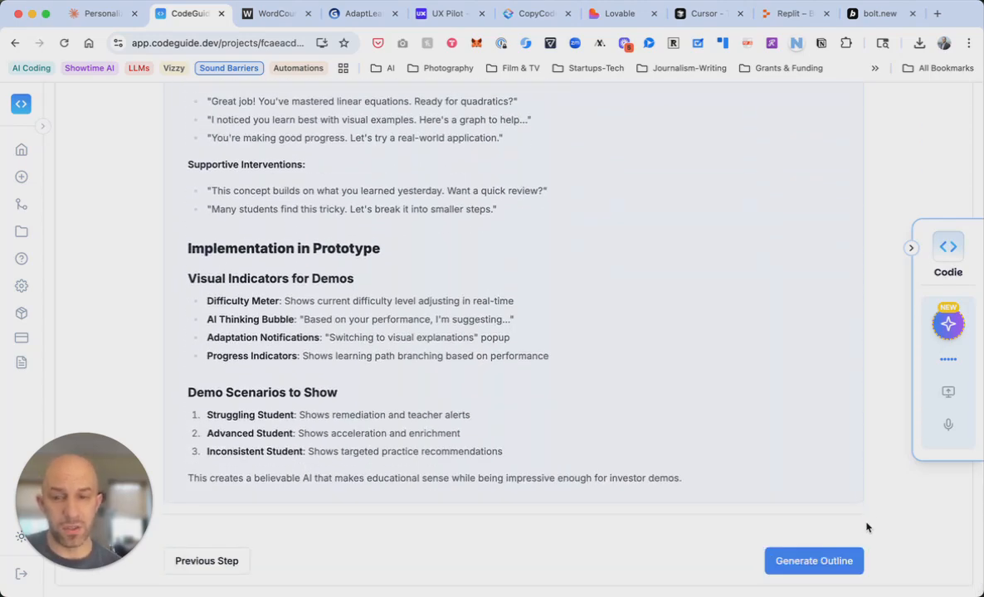
# Generate the AdaptLearn project outline with its list of documents to produce
pyautogui.click(816, 562)
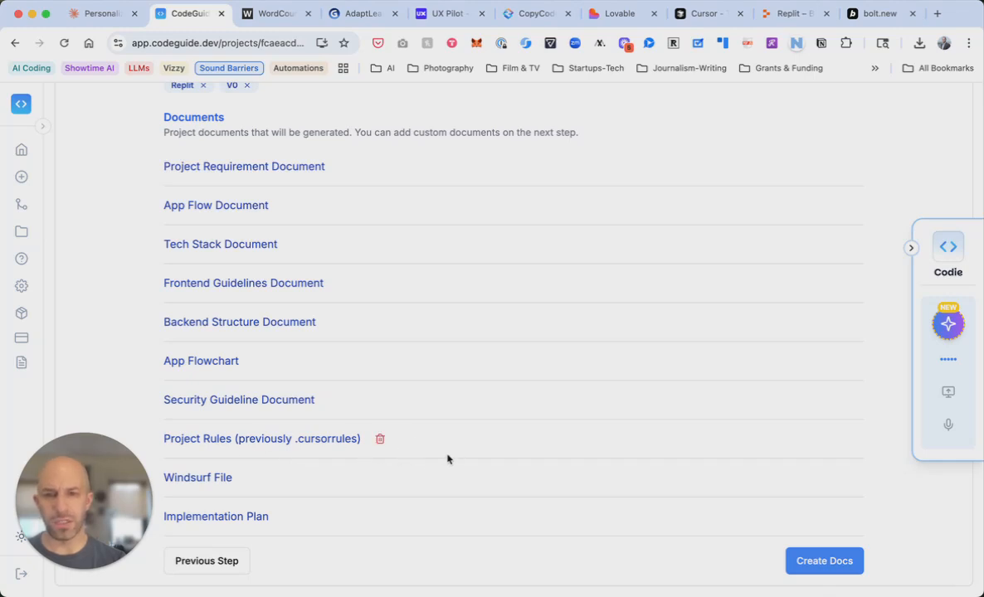
# Move to Create Docs and generate the AdaptLearn Project Requirements Document
pyautogui.click(824, 563)
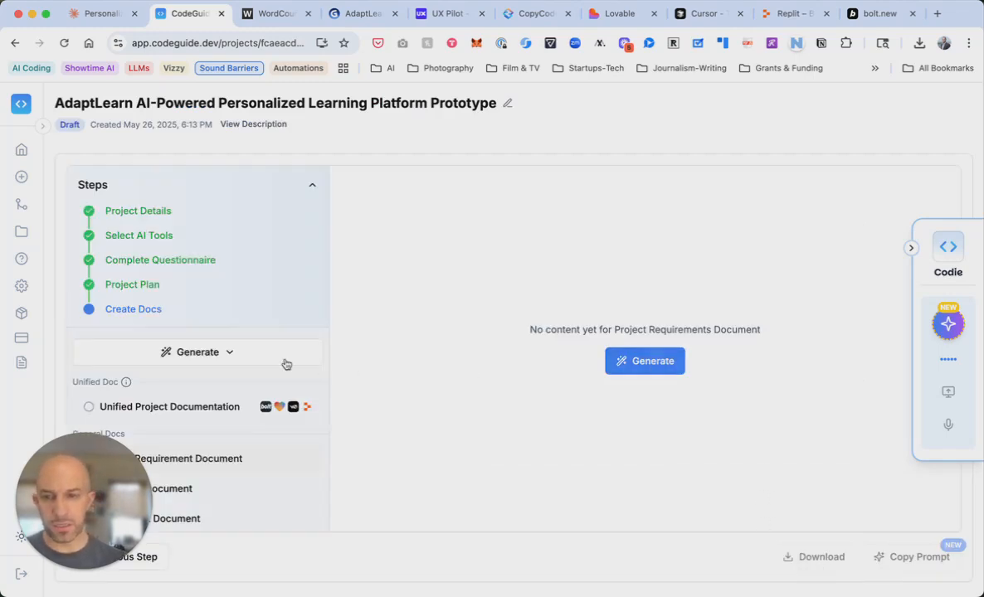
pyautogui.click(654, 363)
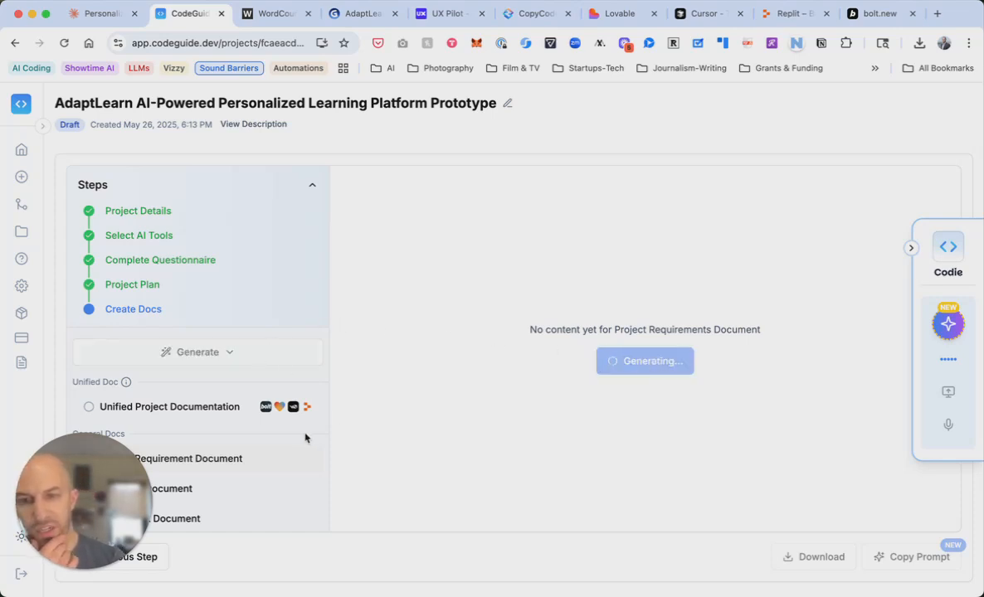
pyautogui.scroll(-2, 305, 437)
pyautogui.scroll(2, 305, 437)
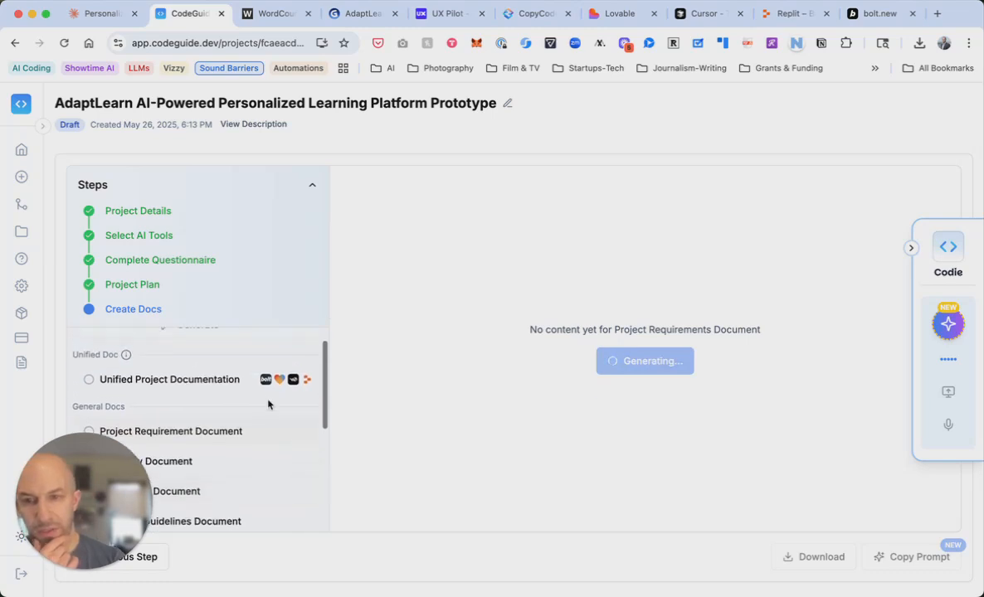
pyautogui.scroll(-3, 260, 424)
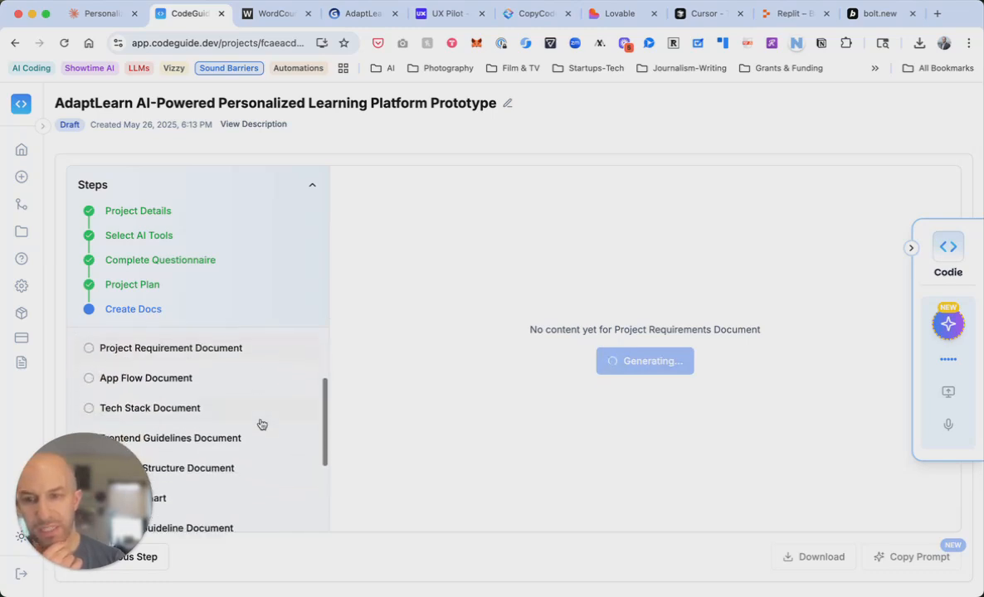
pyautogui.scroll(1, 259, 424)
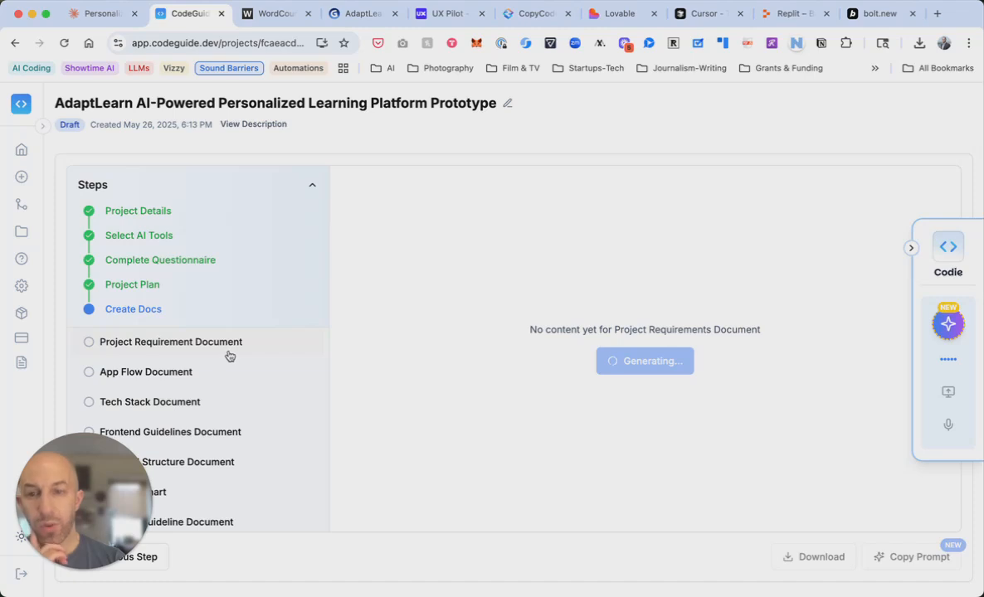
pyautogui.scroll(-1, 235, 379)
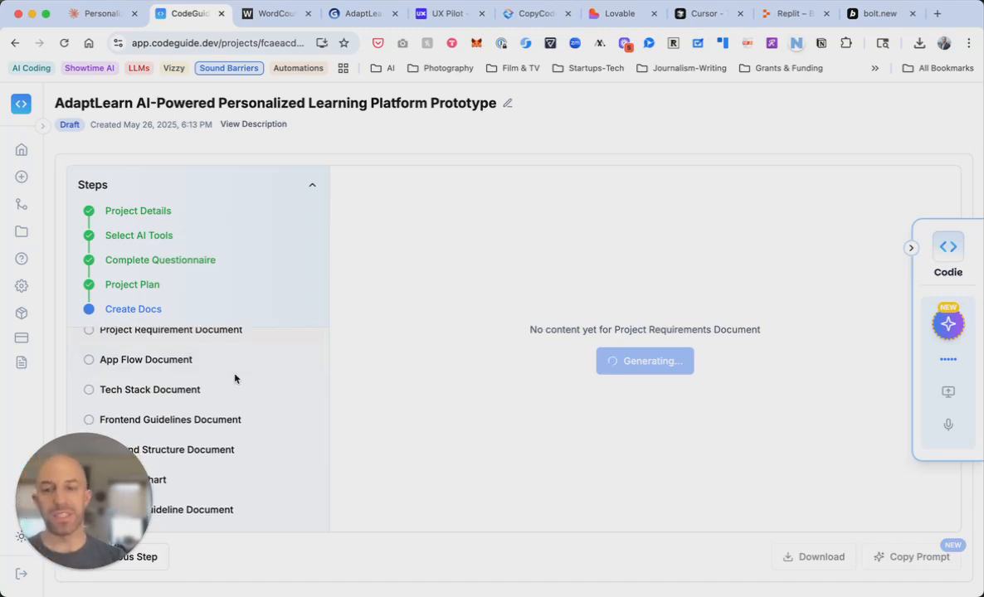
pyautogui.scroll(-2, 235, 379)
pyautogui.scroll(-1, 240, 410)
pyautogui.scroll(-3, 241, 412)
pyautogui.scroll(-2, 259, 393)
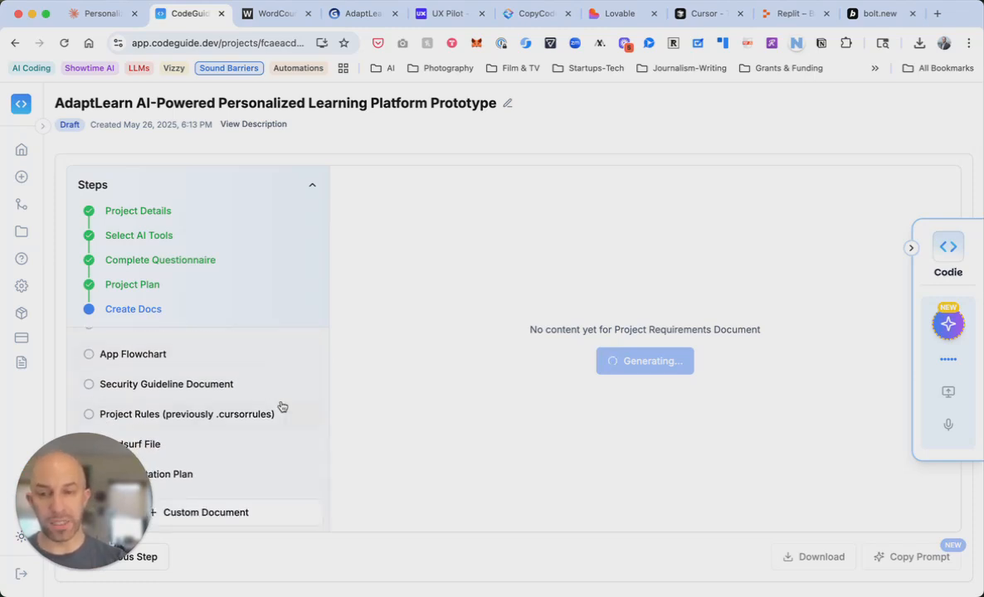
pyautogui.scroll(5, 281, 407)
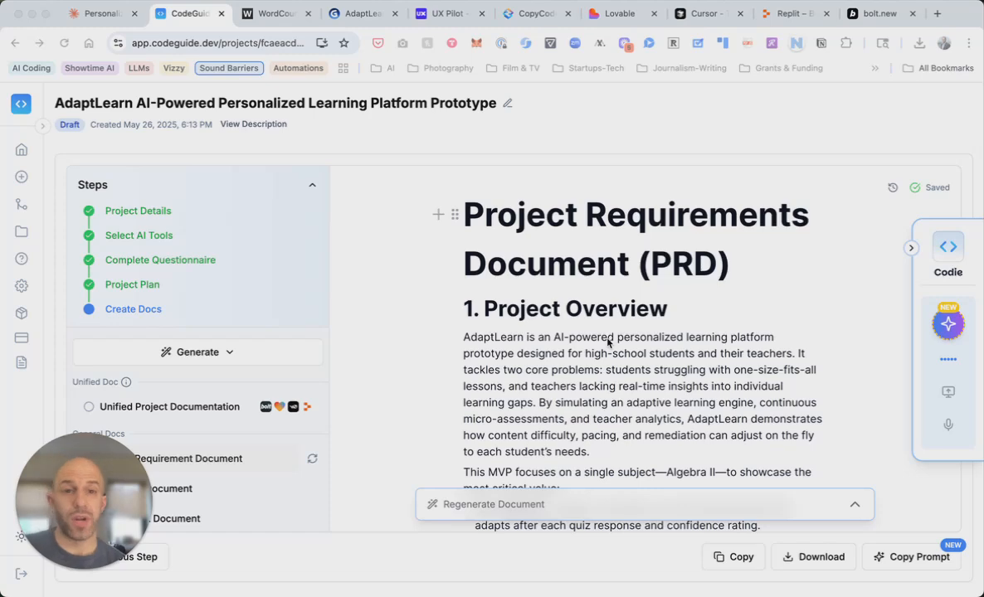
# Generate every AdaptLearn document at once using the All Docs option
pyautogui.scroll(-5, 607, 343)
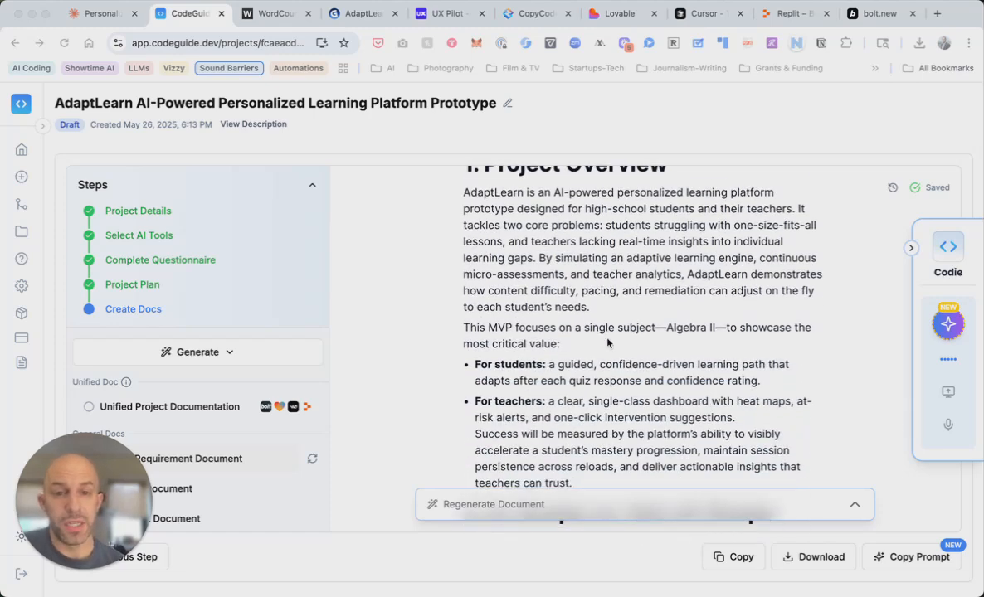
pyautogui.click(231, 353)
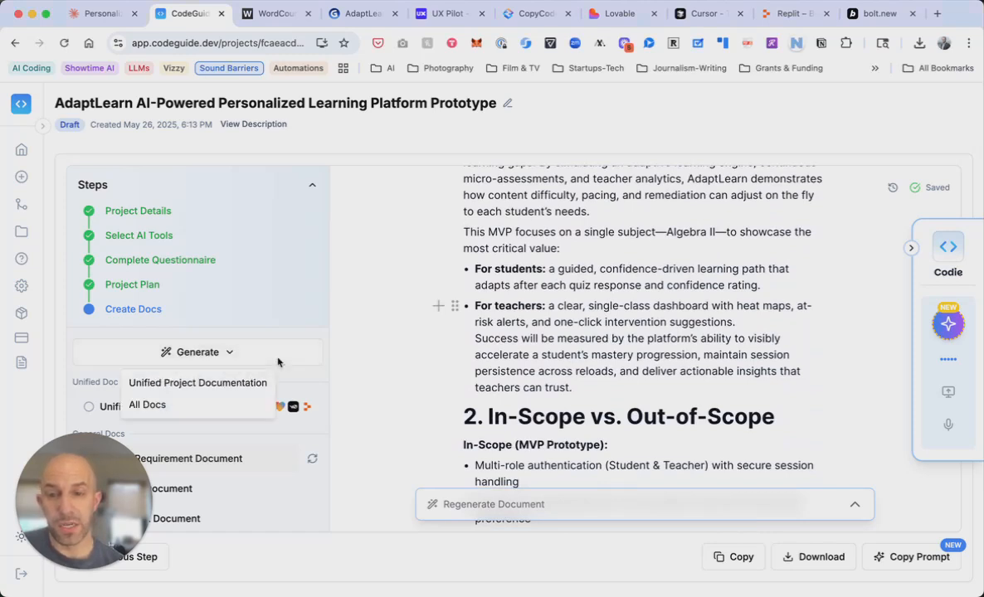
pyautogui.click(217, 405)
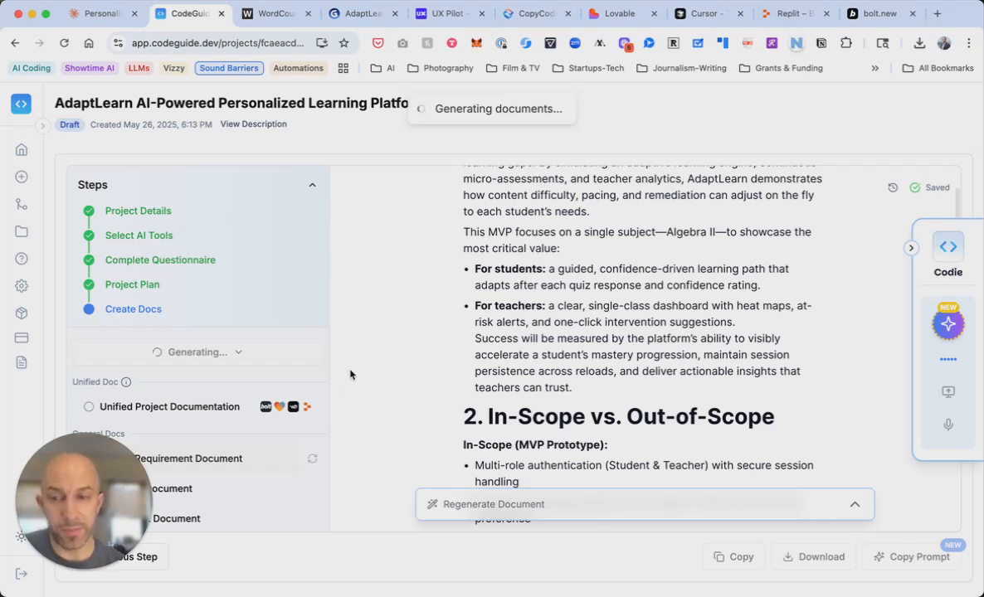
pyautogui.moveTo(127, 384)
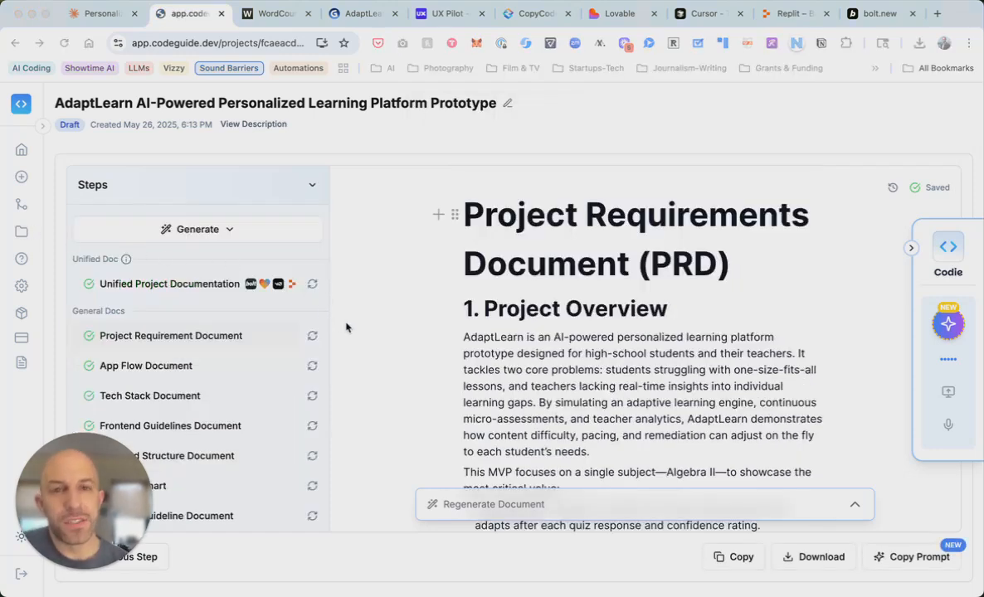
# Read the PRD's user journeys, core features and non-functional requirements down to section 7, Constraints & Assumptions
pyautogui.scroll(-4, 246, 386)
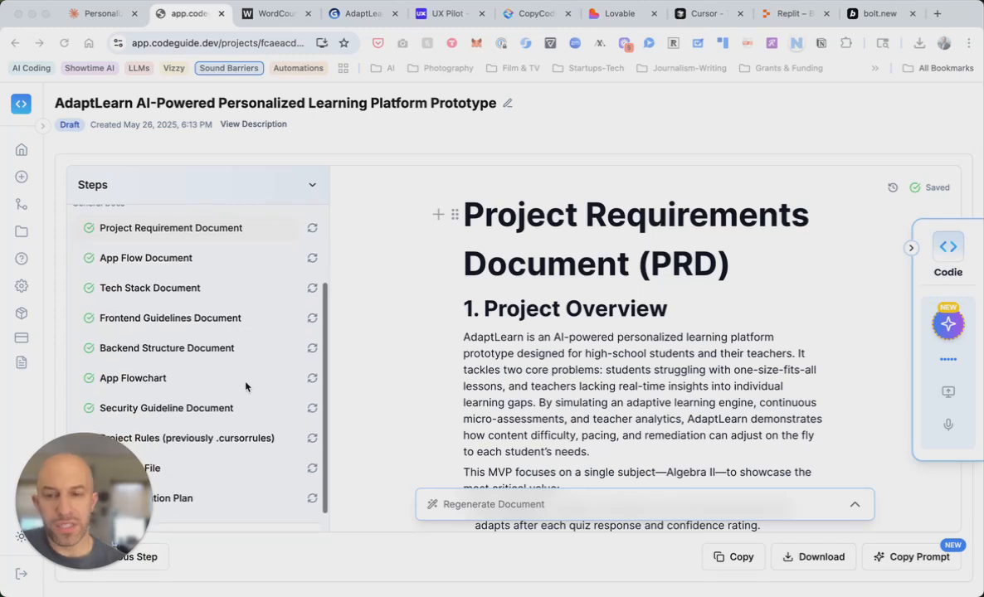
pyautogui.scroll(4, 245, 387)
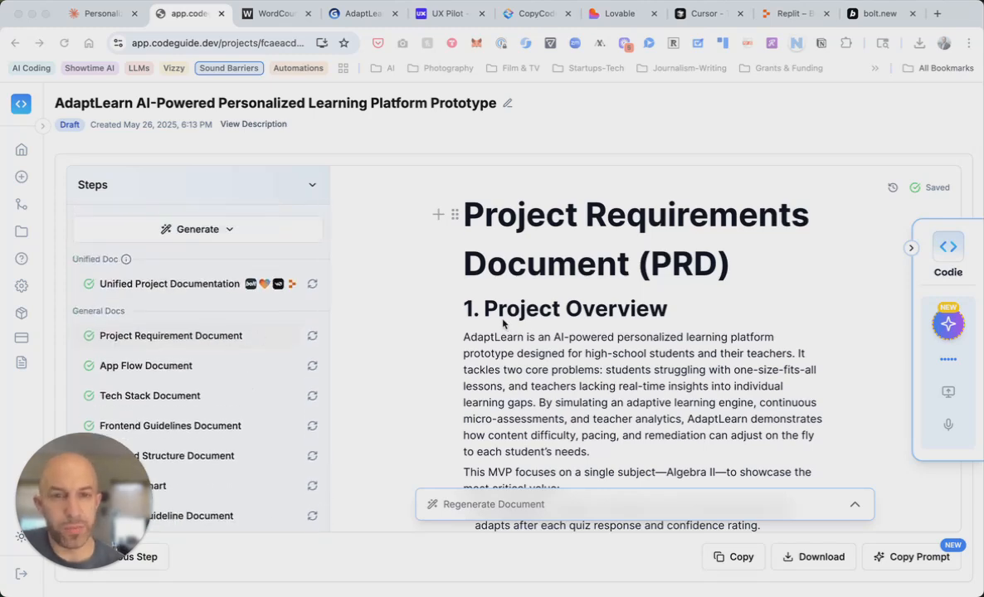
pyautogui.scroll(-2, 589, 354)
pyautogui.scroll(-6, 590, 354)
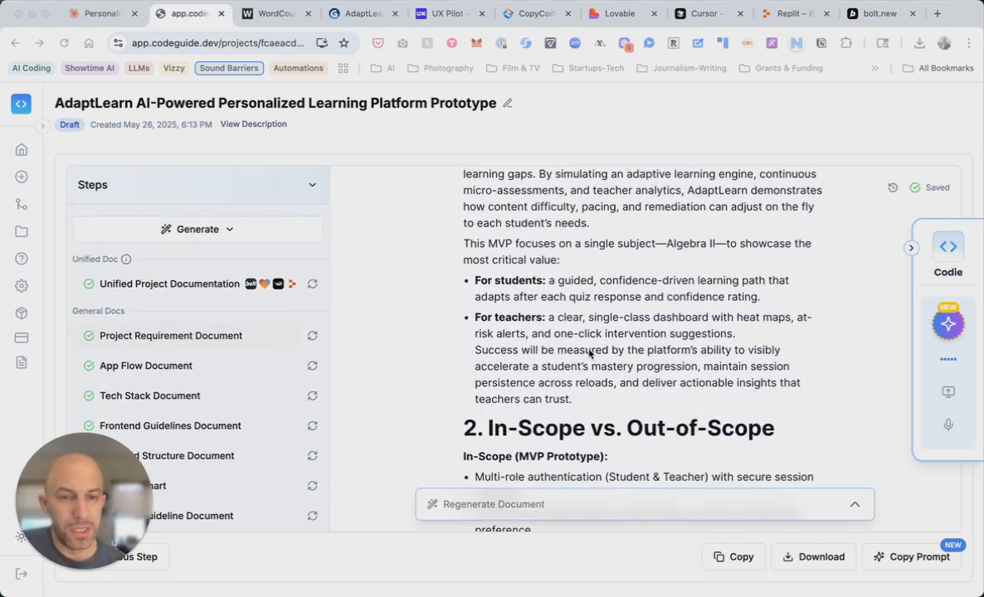
pyautogui.scroll(-5, 590, 355)
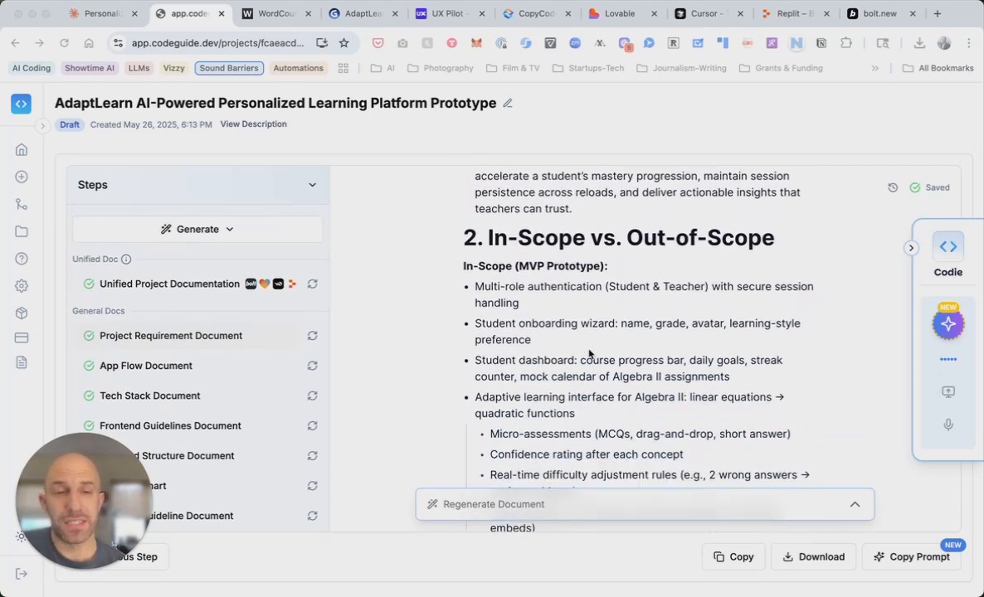
pyautogui.scroll(-9, 590, 354)
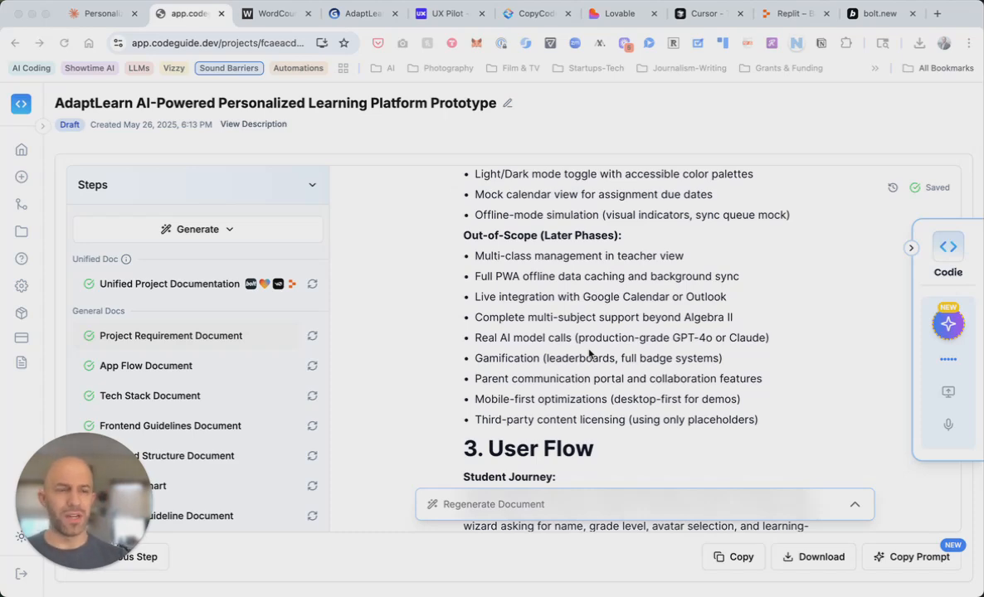
pyautogui.scroll(-3, 589, 354)
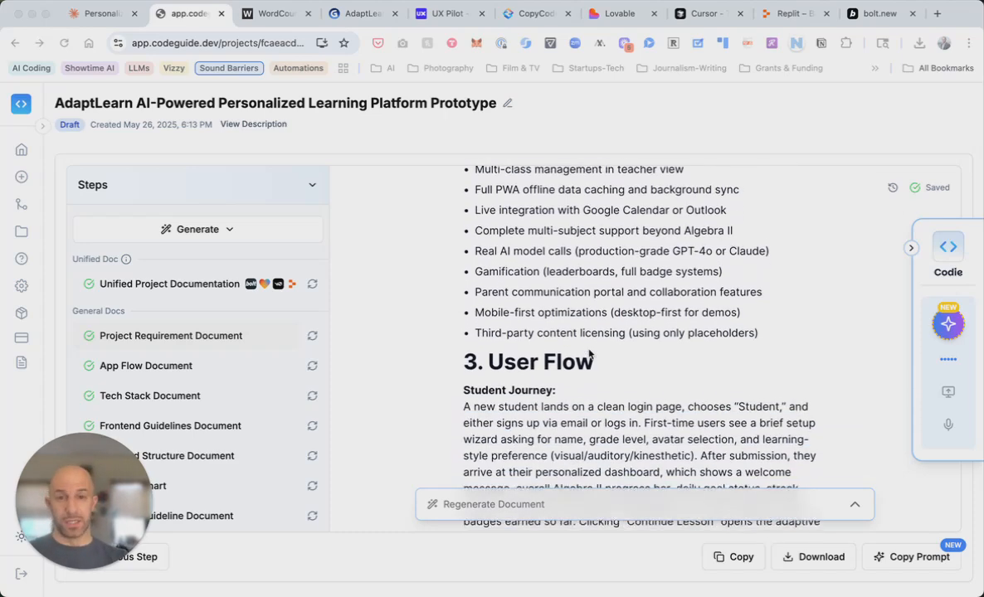
pyautogui.scroll(-4, 589, 354)
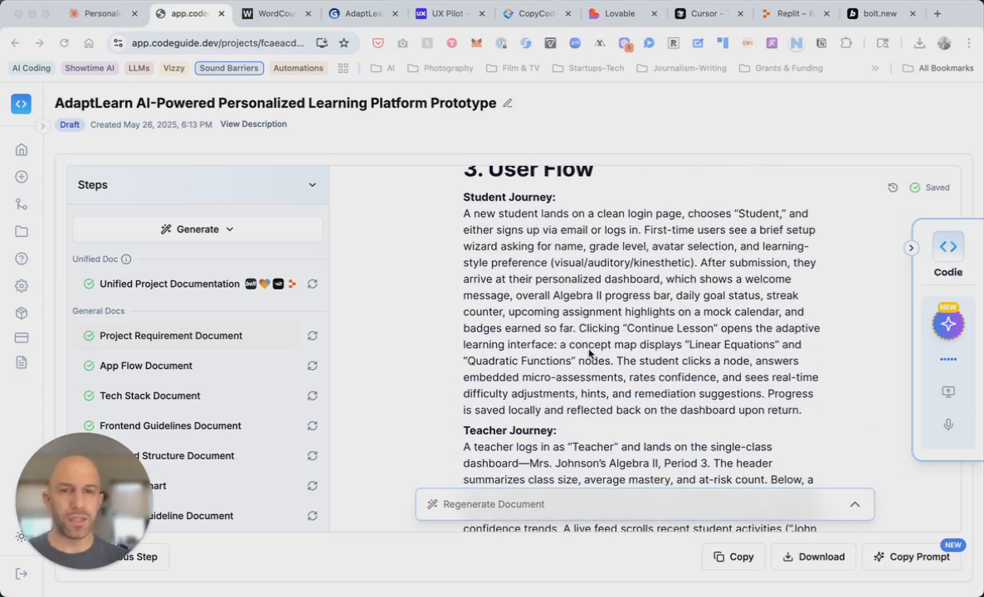
pyautogui.scroll(-2, 588, 354)
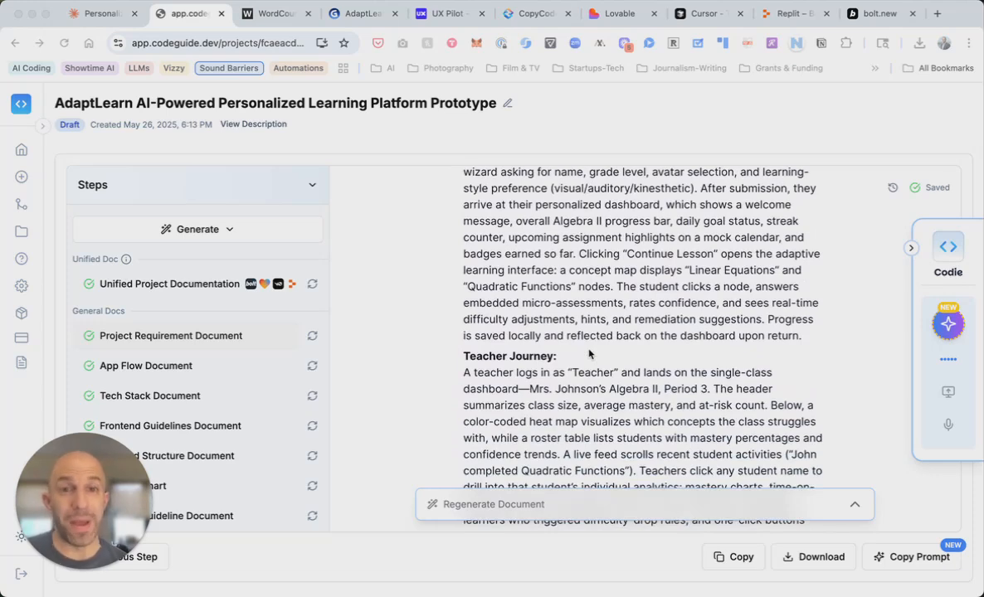
pyautogui.scroll(-7, 589, 354)
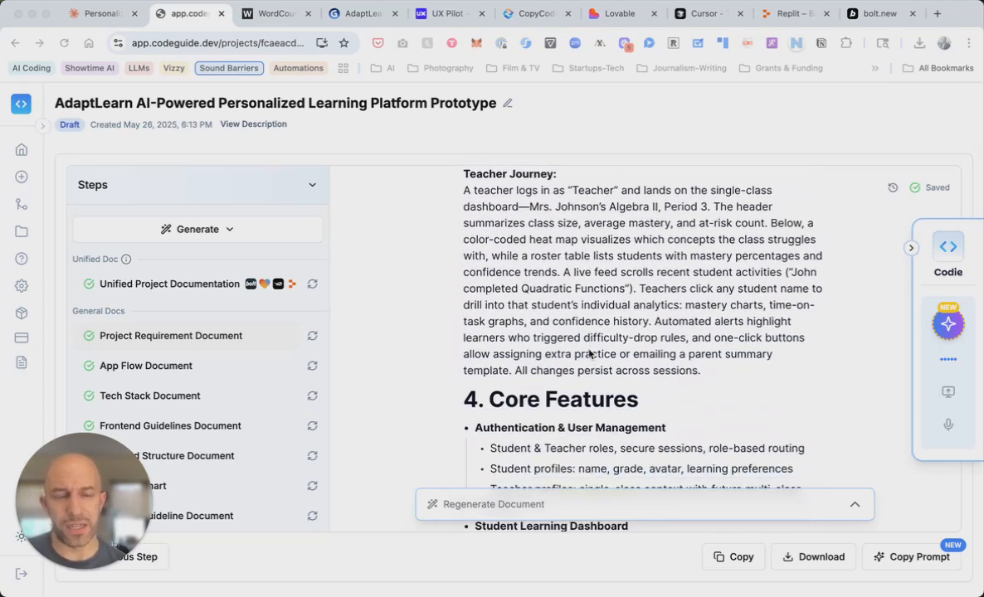
pyautogui.scroll(-4, 589, 354)
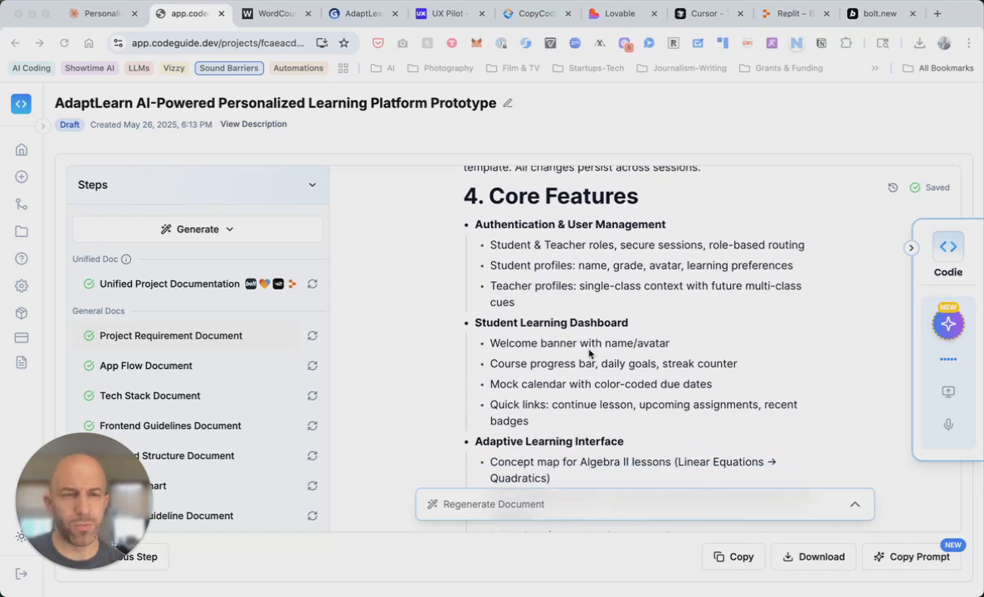
pyautogui.scroll(-4, 589, 354)
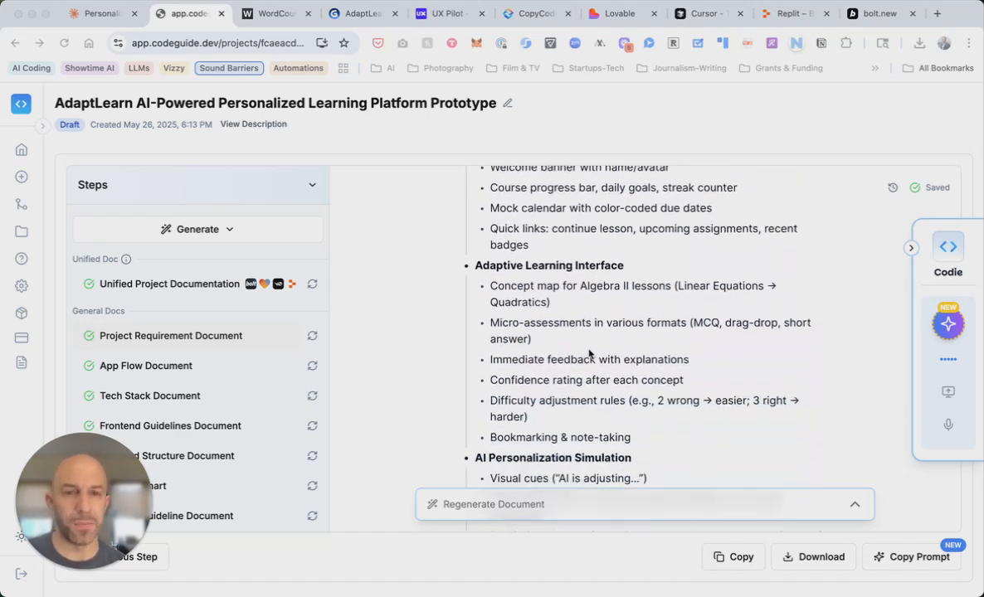
pyautogui.scroll(-17, 589, 354)
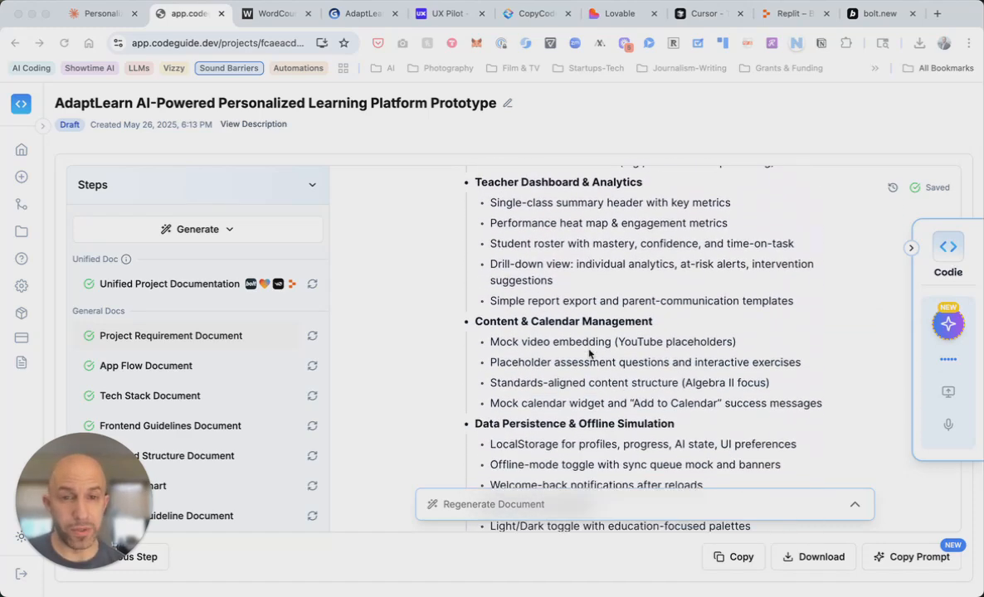
pyautogui.scroll(-9, 589, 354)
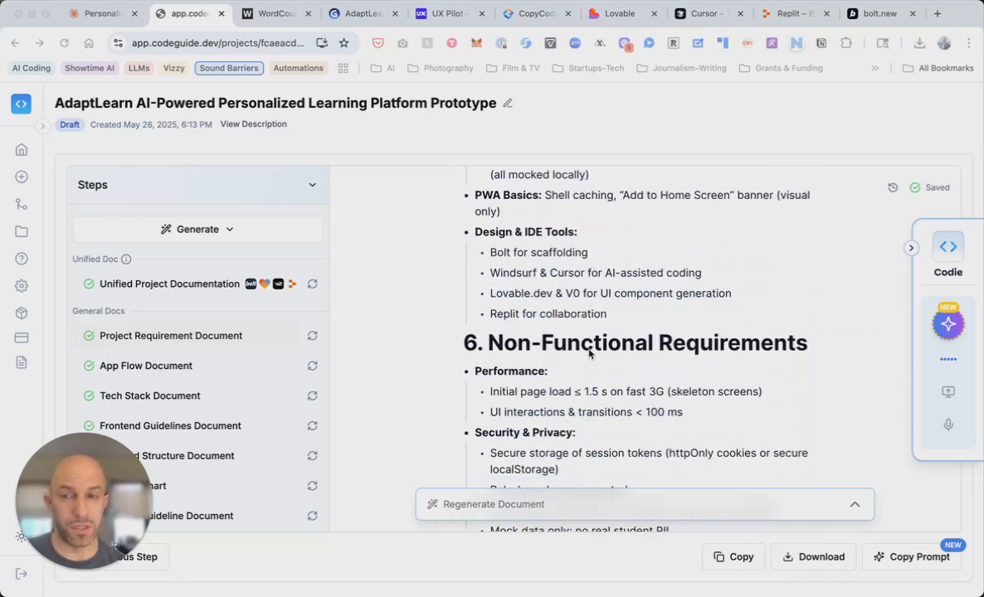
pyautogui.scroll(-6, 589, 354)
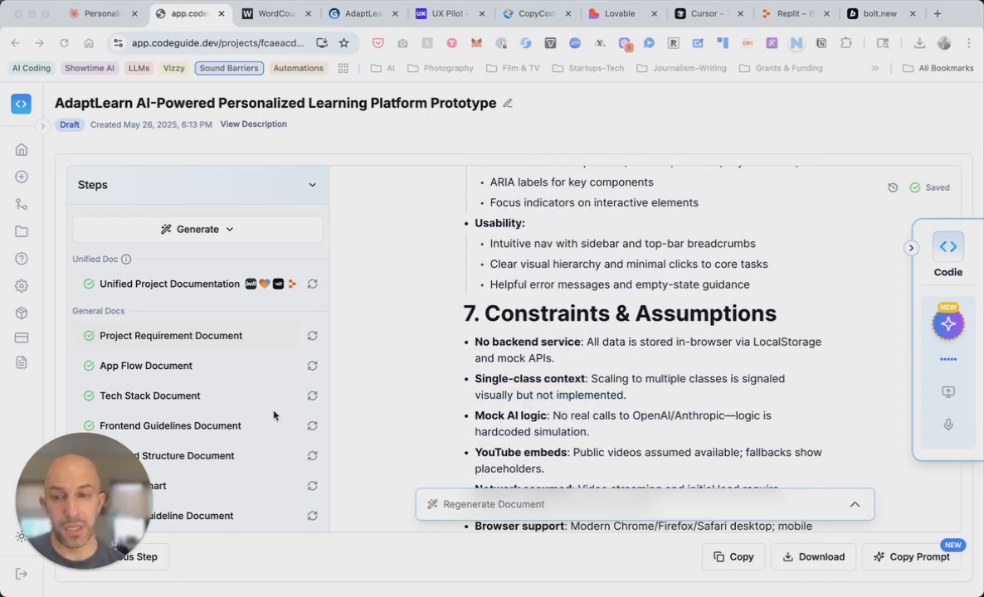
# Open the App Flow Document and read through it
pyautogui.click(178, 369)
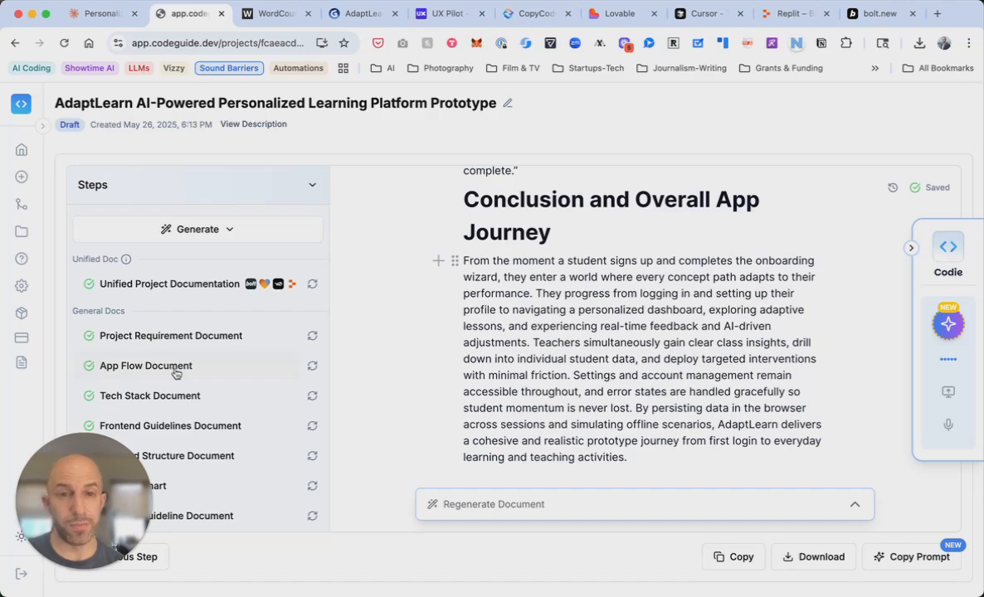
pyautogui.scroll(20, 509, 373)
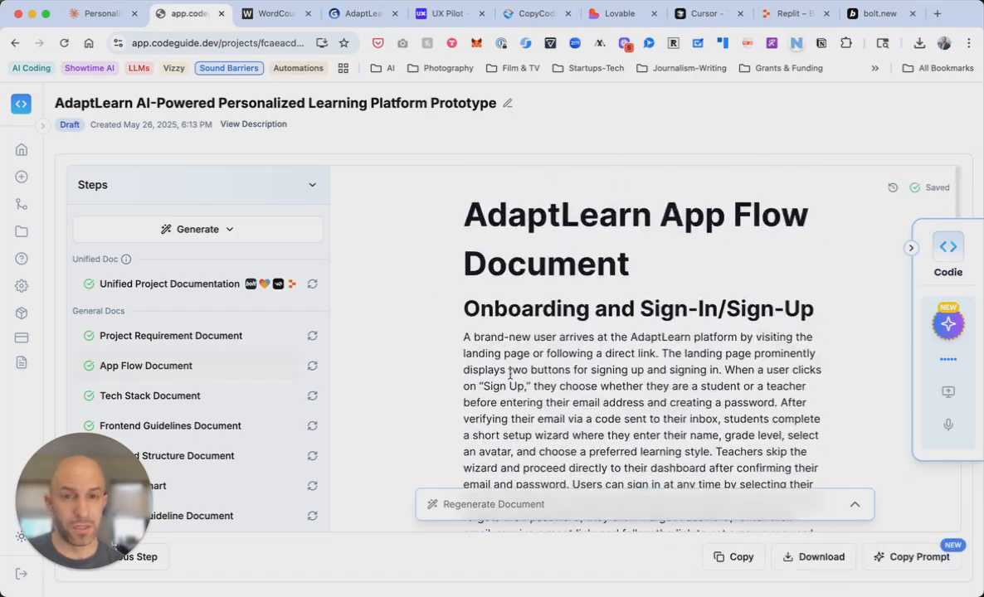
pyautogui.scroll(-3, 509, 374)
pyautogui.scroll(-3, 509, 373)
pyautogui.scroll(-4, 510, 373)
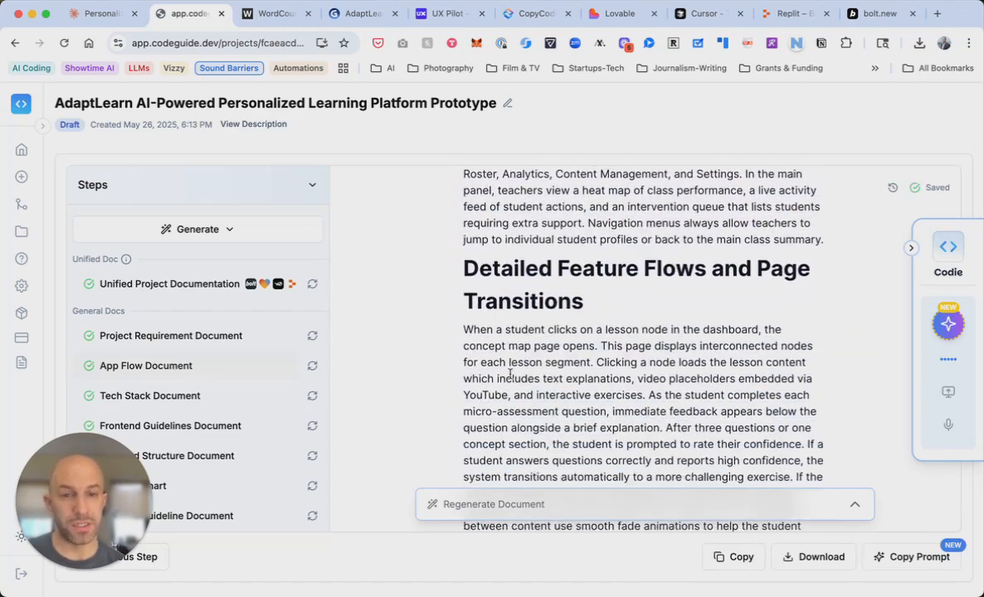
pyautogui.scroll(-1, 208, 377)
# Read the Tech Stack Document through CI/CD, hosting and 4. Third-Party Integrations
pyautogui.click(195, 363)
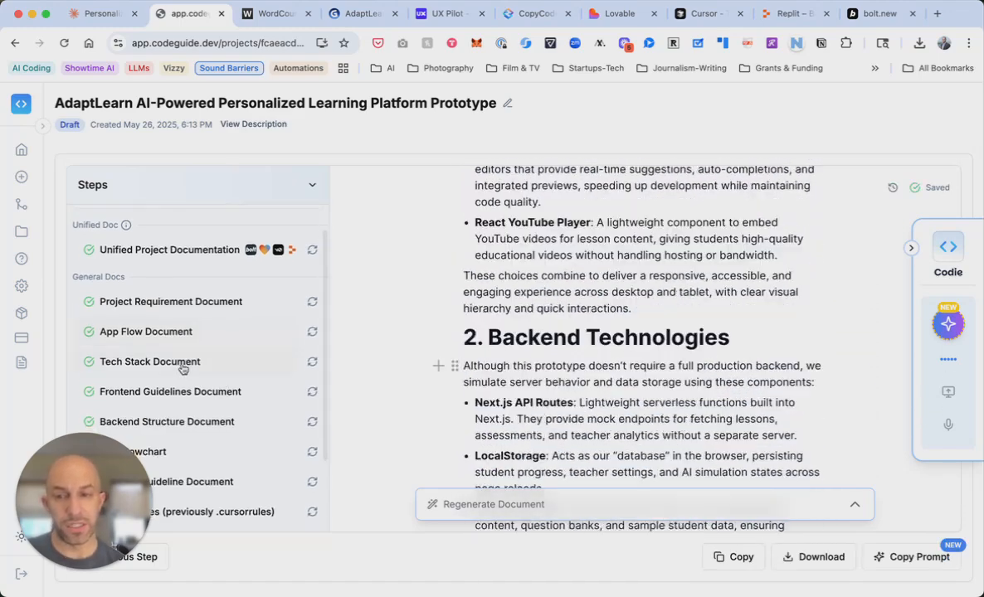
pyautogui.scroll(2, 569, 346)
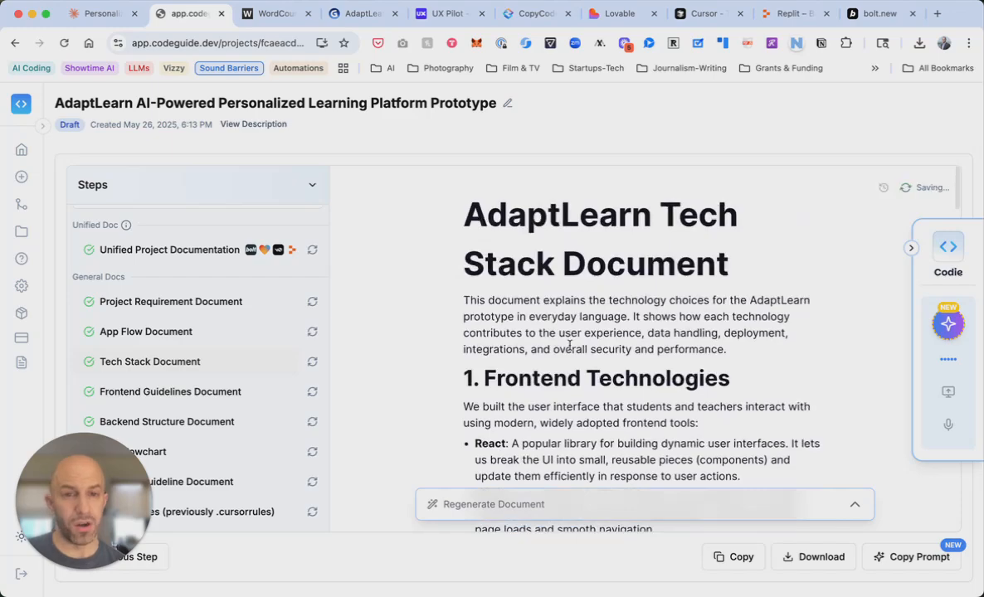
pyautogui.scroll(-15, 569, 347)
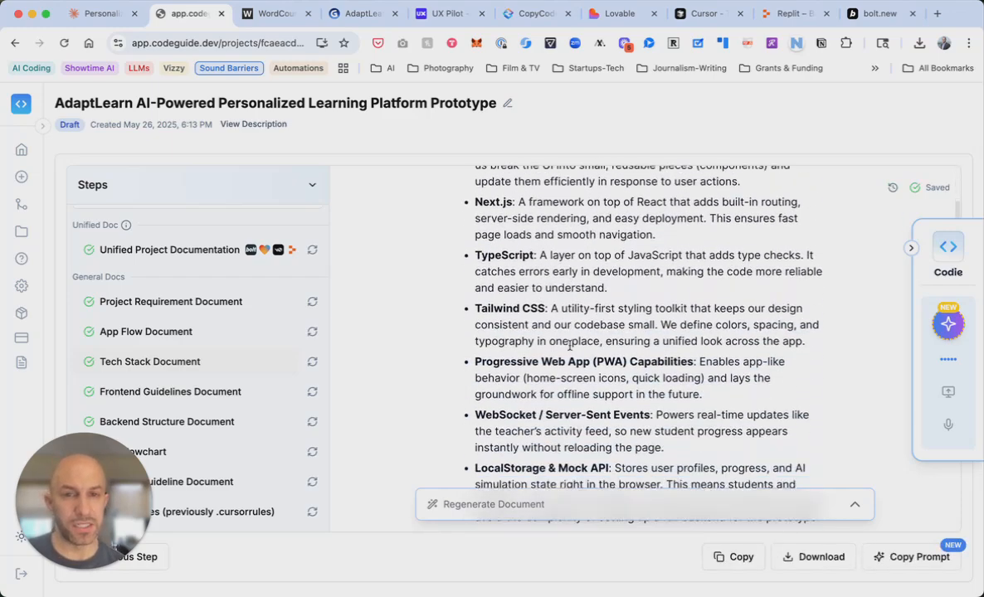
pyautogui.scroll(-12, 569, 347)
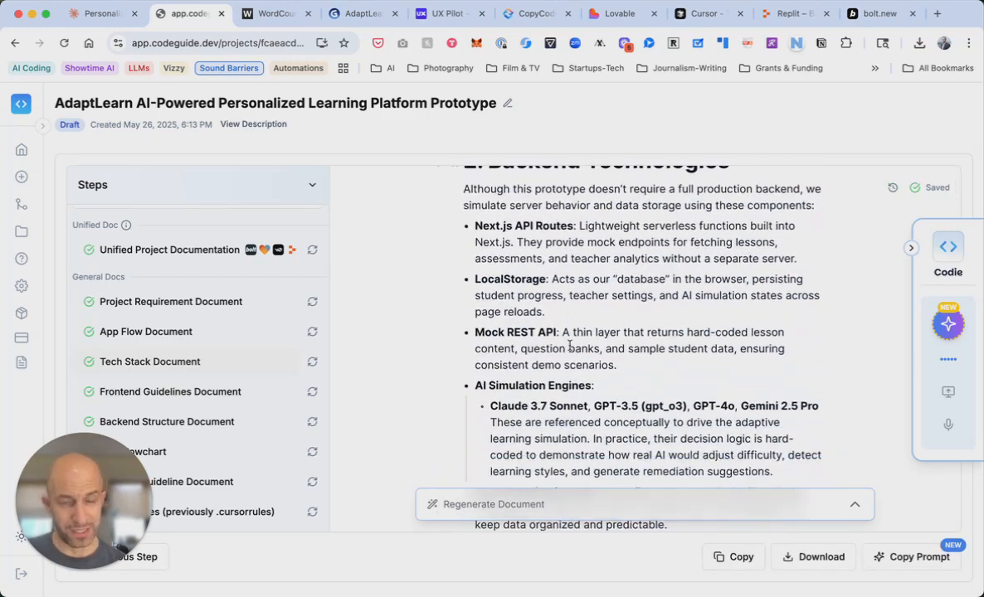
pyautogui.scroll(-10, 569, 346)
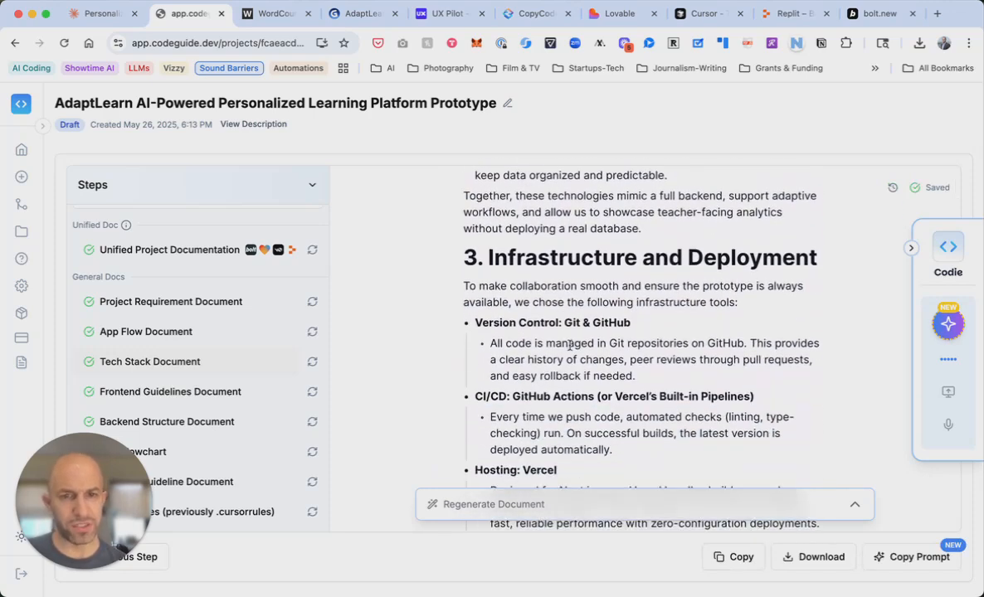
pyautogui.scroll(-3, 569, 347)
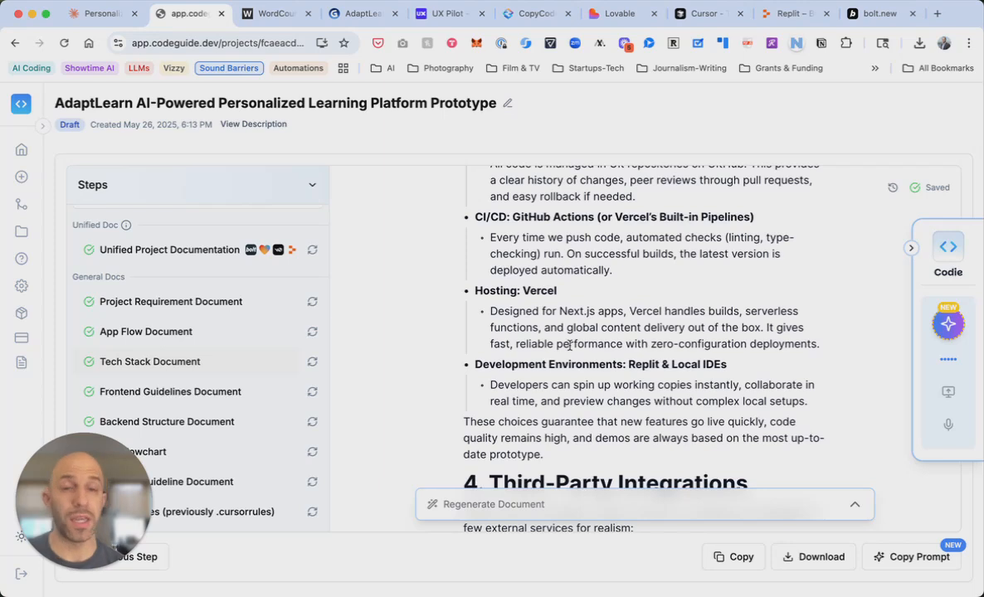
pyautogui.scroll(-1, 569, 345)
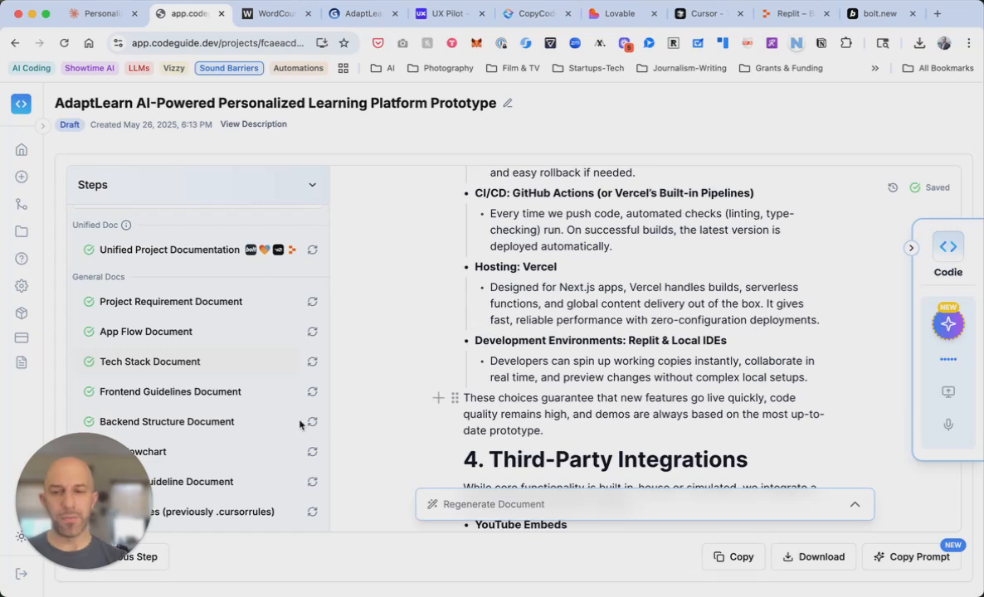
# Skim the Frontend Guidelines Document and the App Flowchart diagram
pyautogui.click(194, 402)
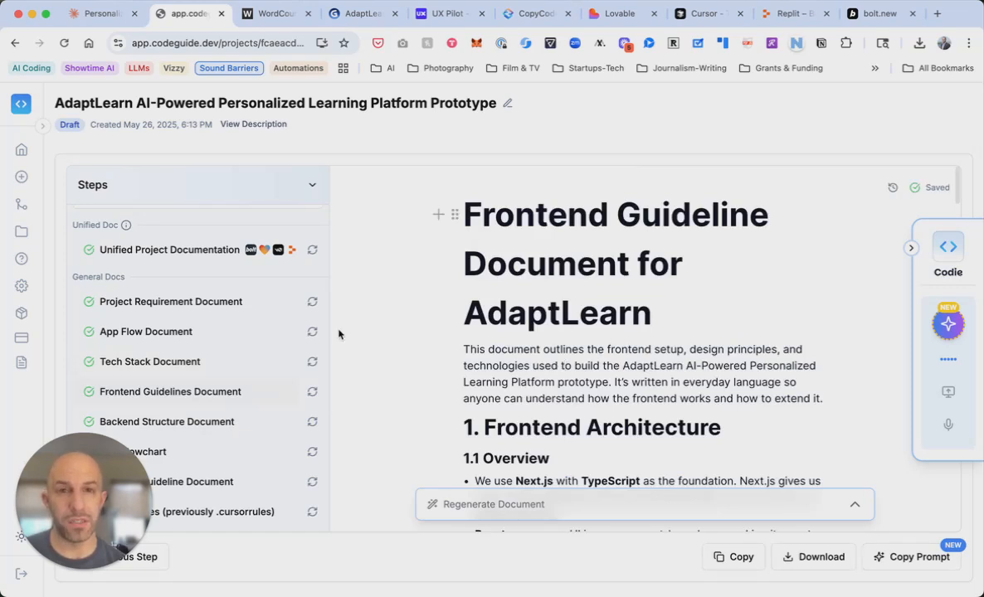
pyautogui.scroll(-5, 249, 389)
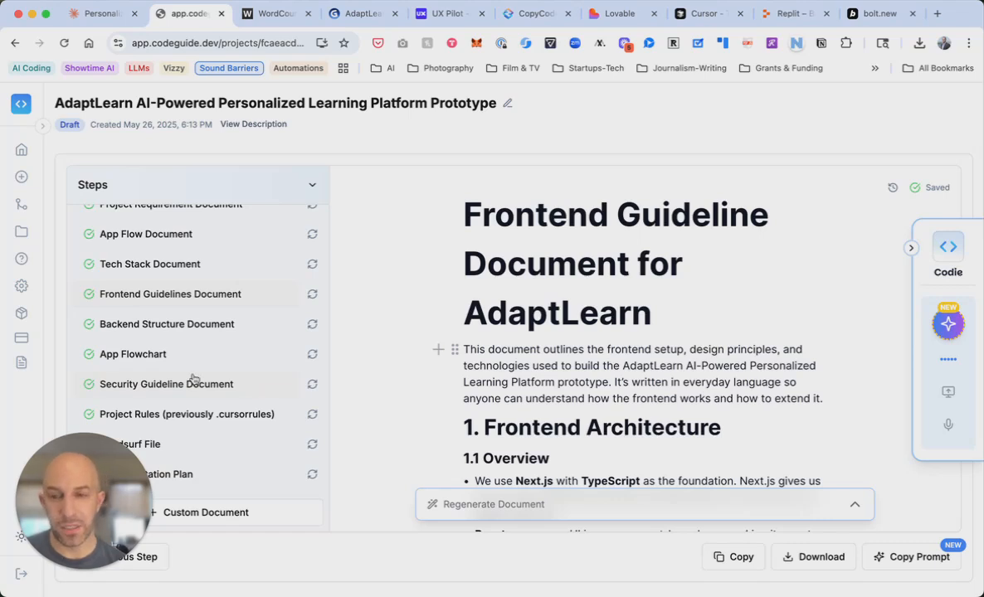
pyautogui.click(162, 355)
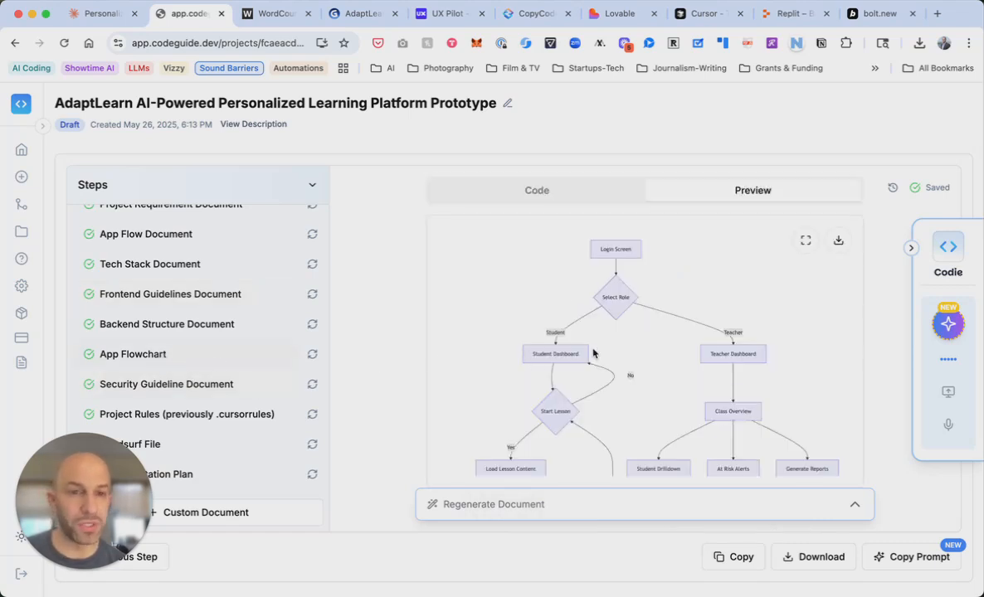
pyautogui.scroll(-10, 593, 353)
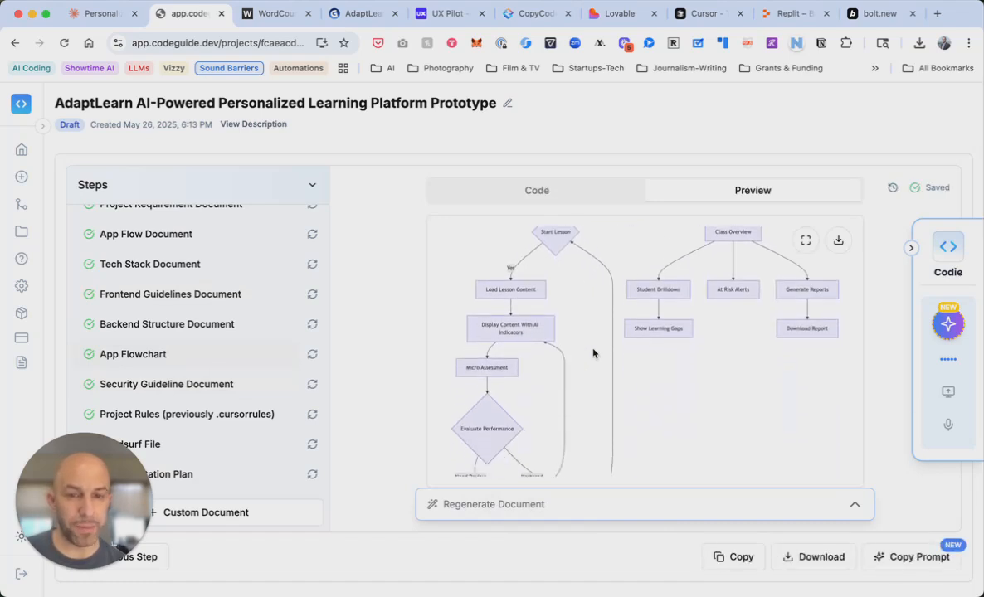
pyautogui.scroll(2, 301, 312)
pyautogui.scroll(-2, 302, 312)
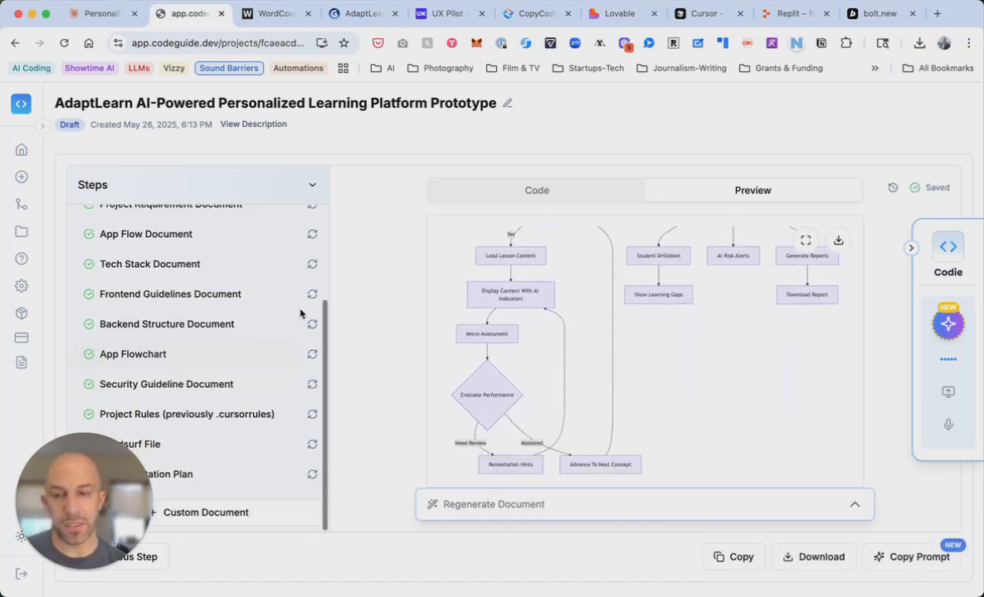
# Read the Project Rules, then open the .windsurfrules file describing the Algebra II MVP
pyautogui.click(227, 415)
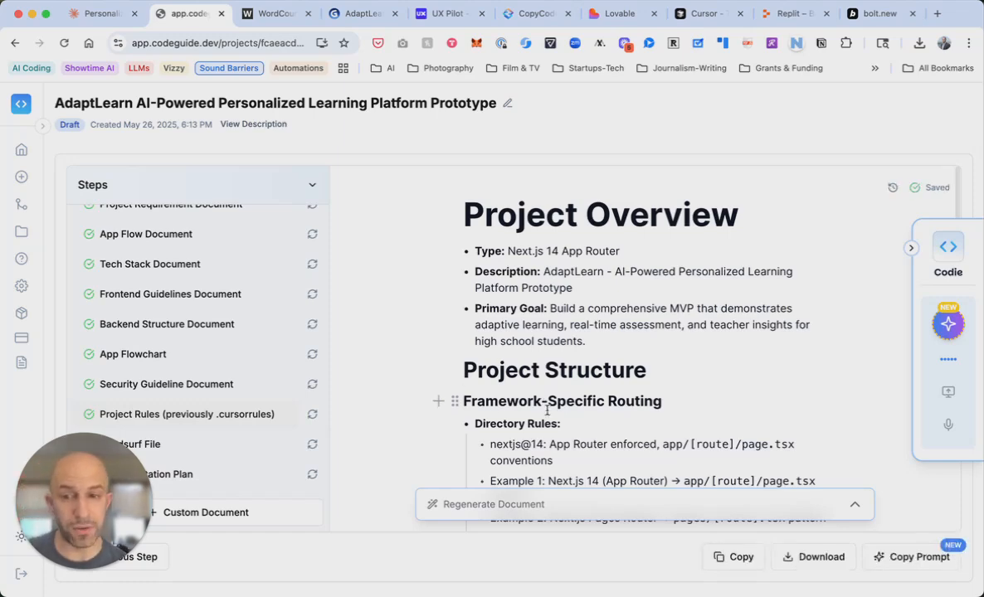
pyautogui.scroll(-2, 545, 408)
pyautogui.scroll(-8, 547, 409)
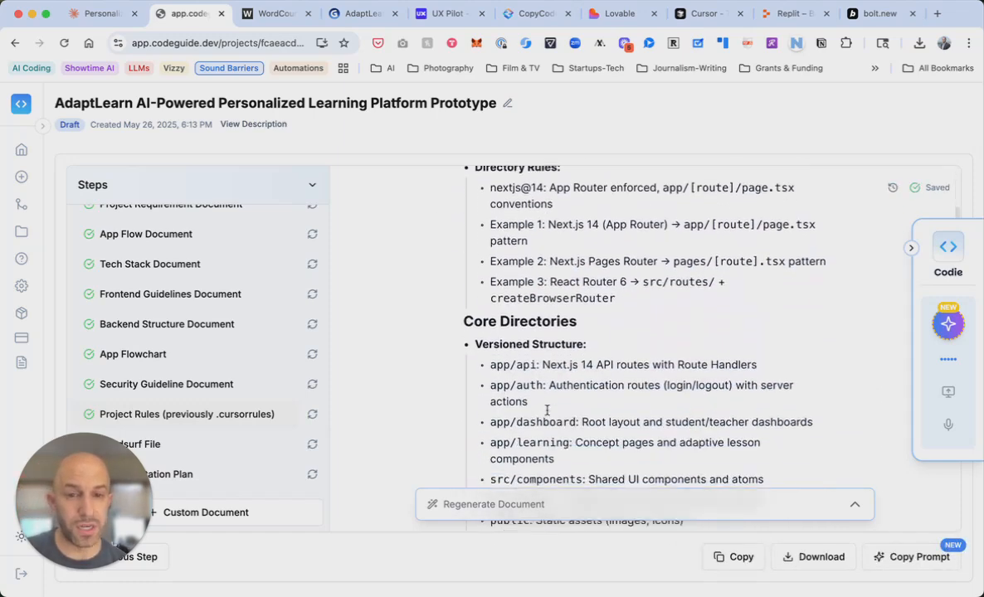
pyautogui.scroll(-8, 546, 410)
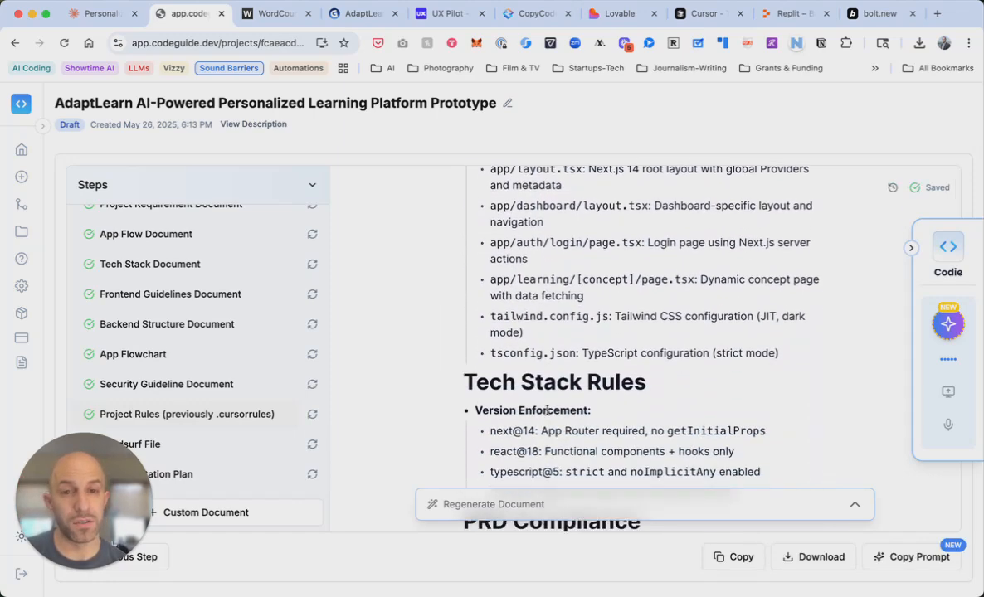
pyautogui.scroll(-3, 546, 410)
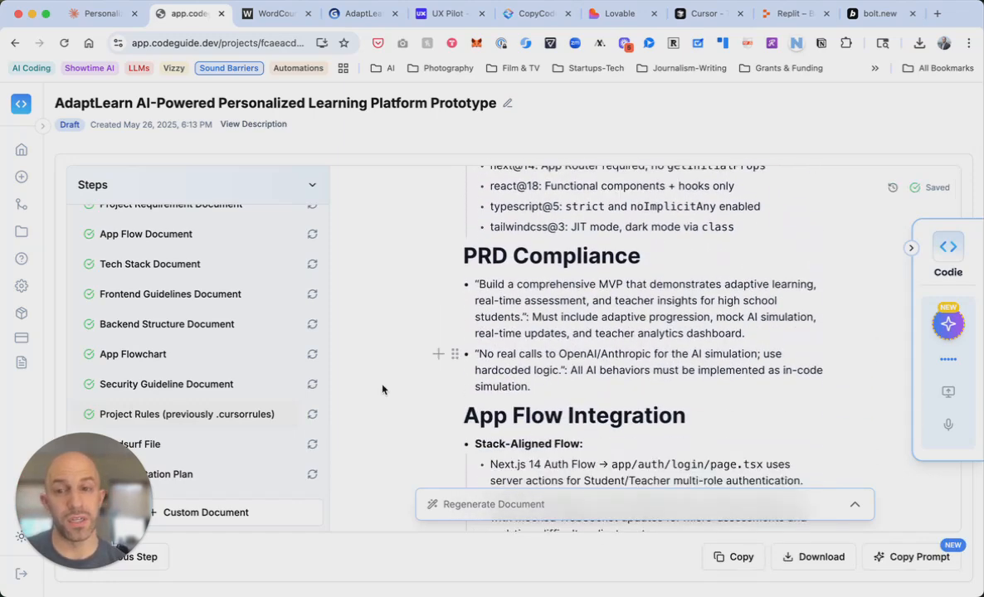
pyautogui.click(217, 446)
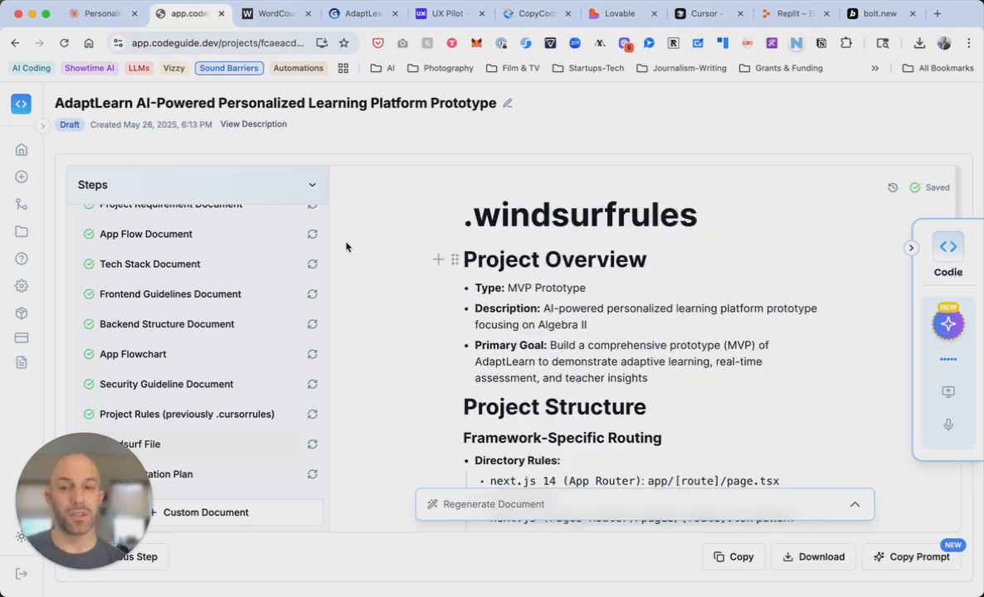
pyautogui.scroll(4, 196, 290)
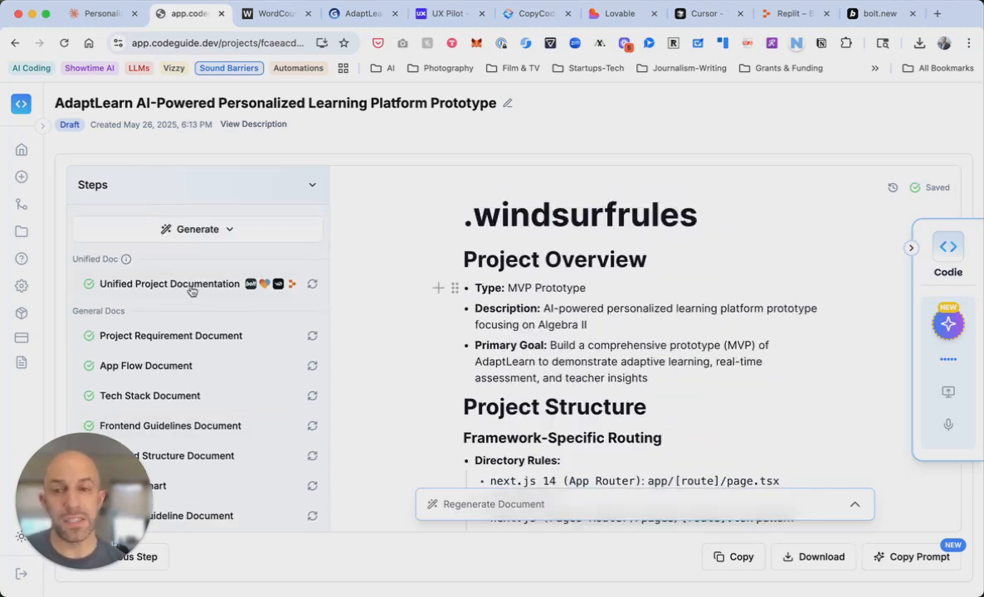
pyautogui.click(190, 289)
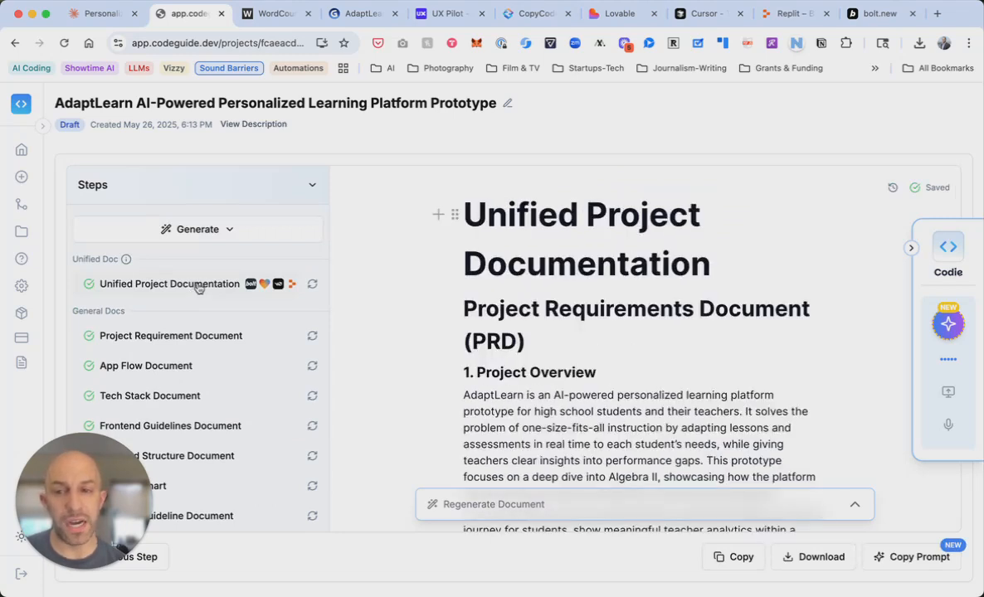
pyautogui.moveTo(130, 266)
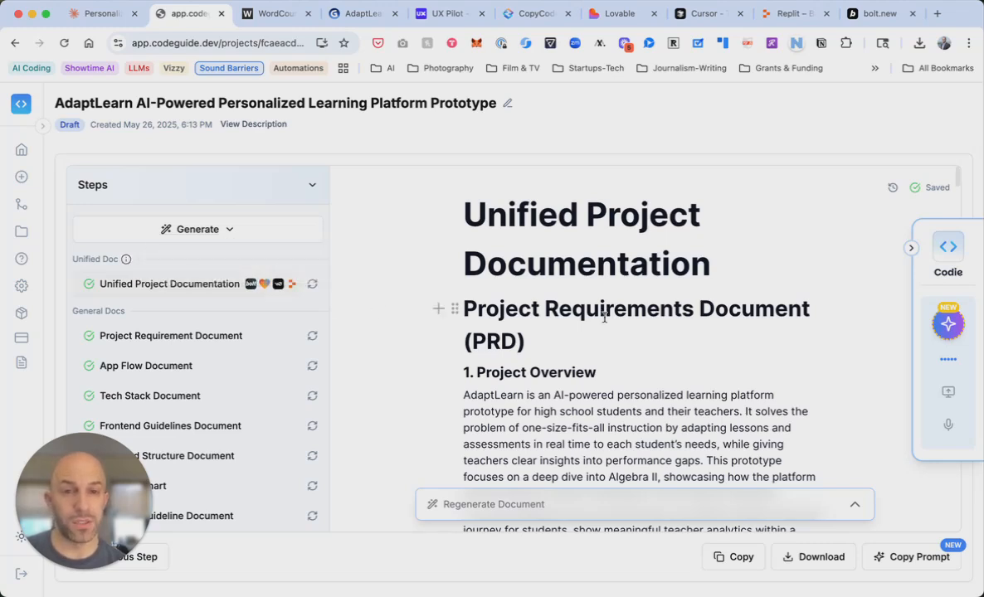
pyautogui.scroll(-5, 604, 317)
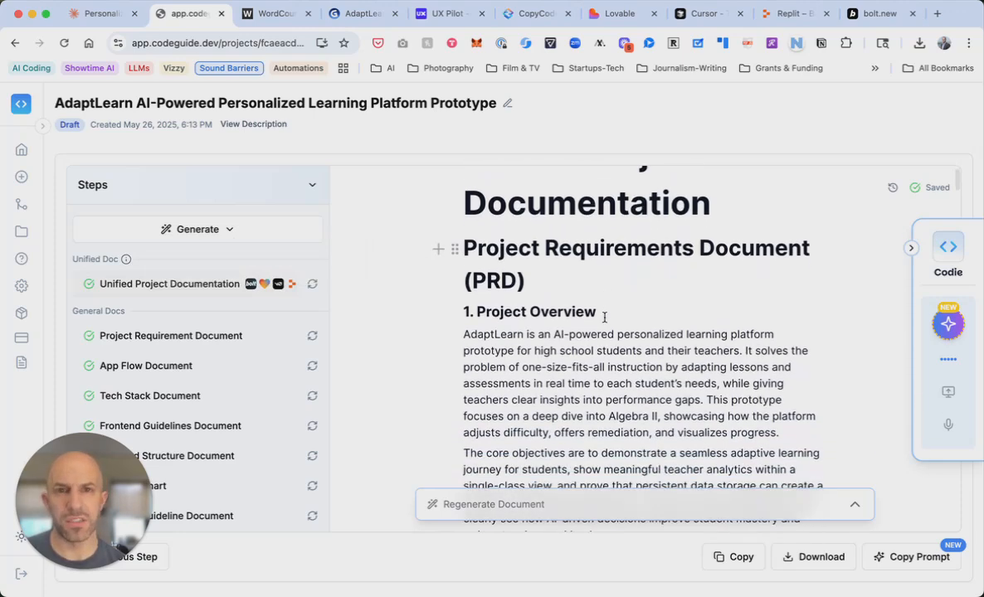
pyautogui.scroll(-10, 604, 317)
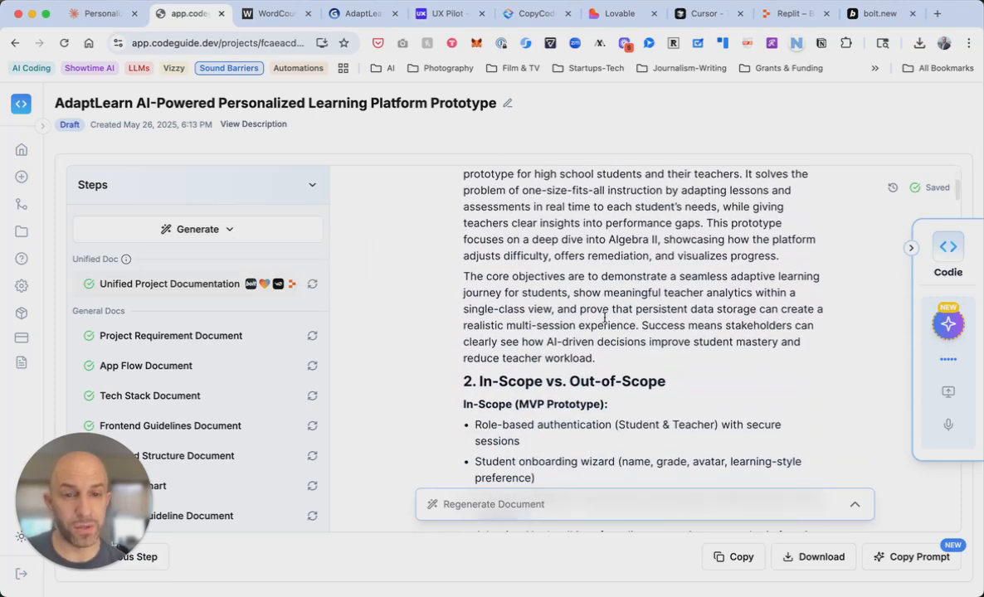
pyautogui.scroll(-10, 604, 318)
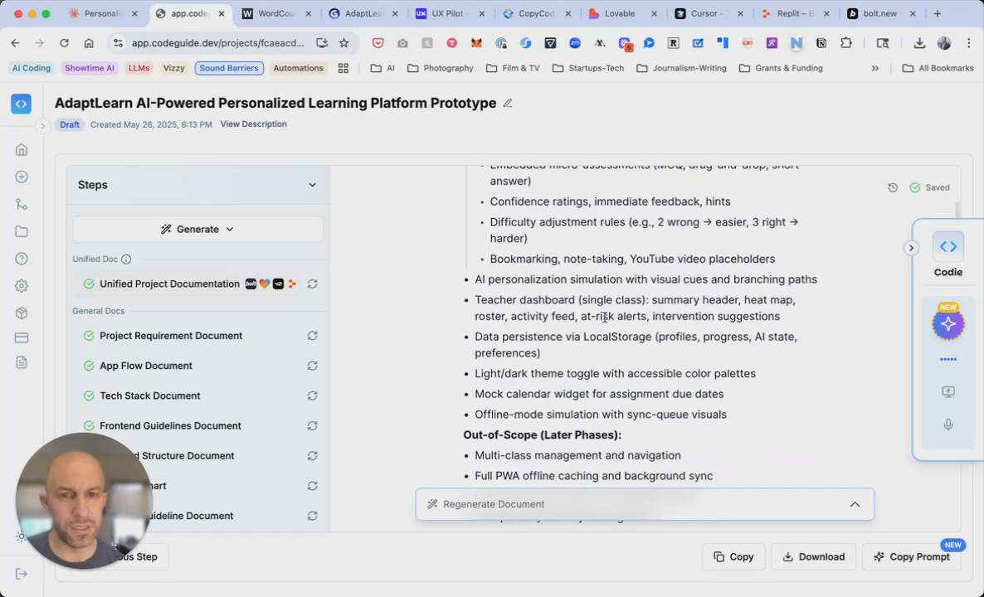
pyautogui.scroll(-13, 604, 317)
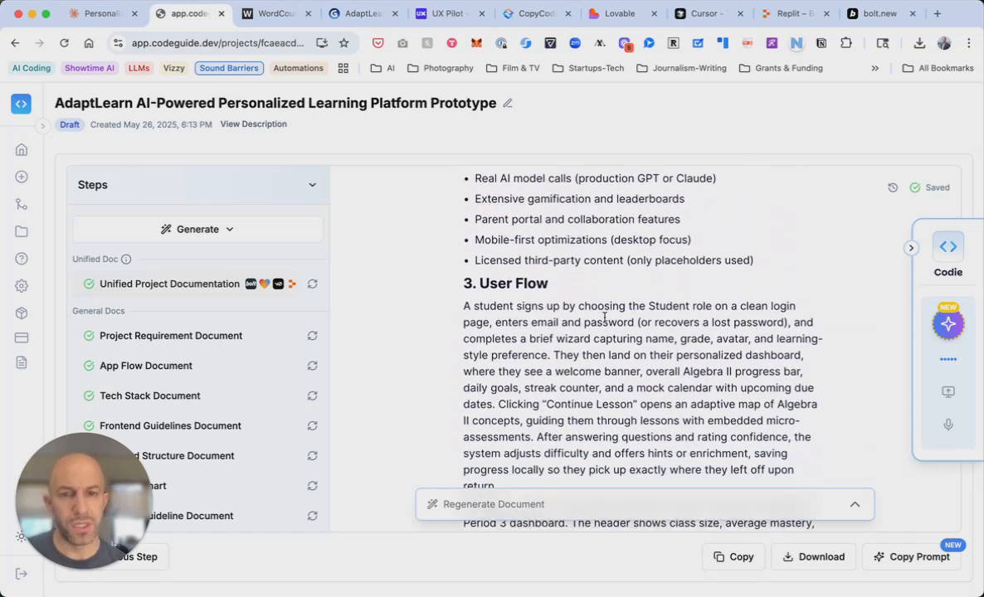
pyautogui.scroll(-11, 603, 318)
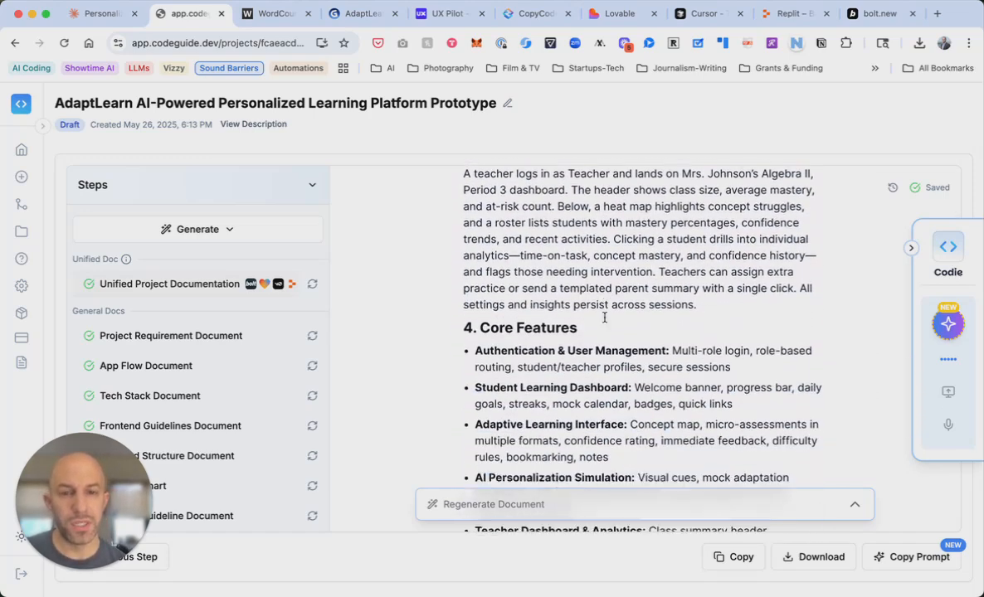
pyautogui.scroll(-9, 604, 318)
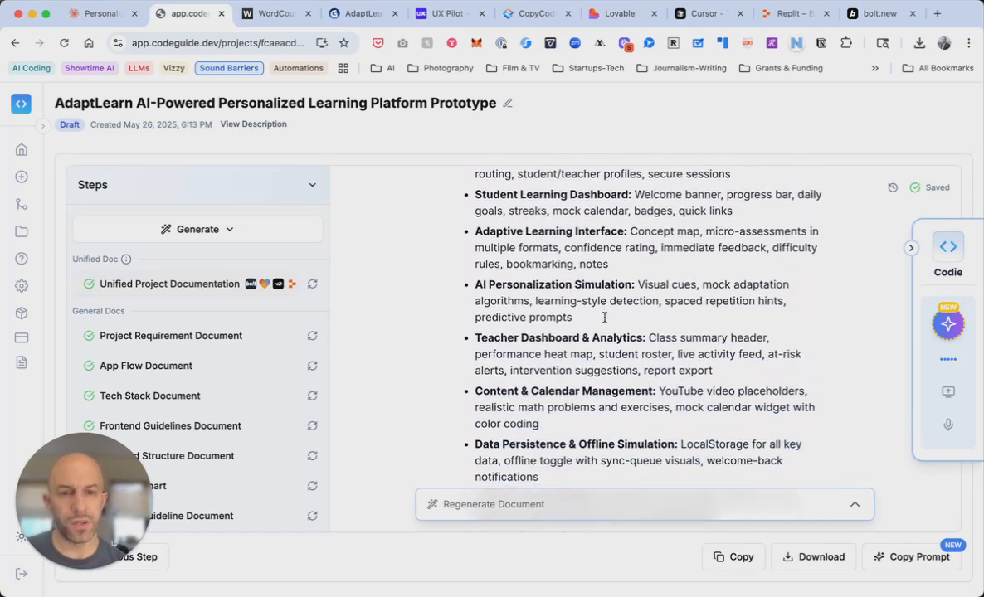
pyautogui.scroll(-15, 604, 317)
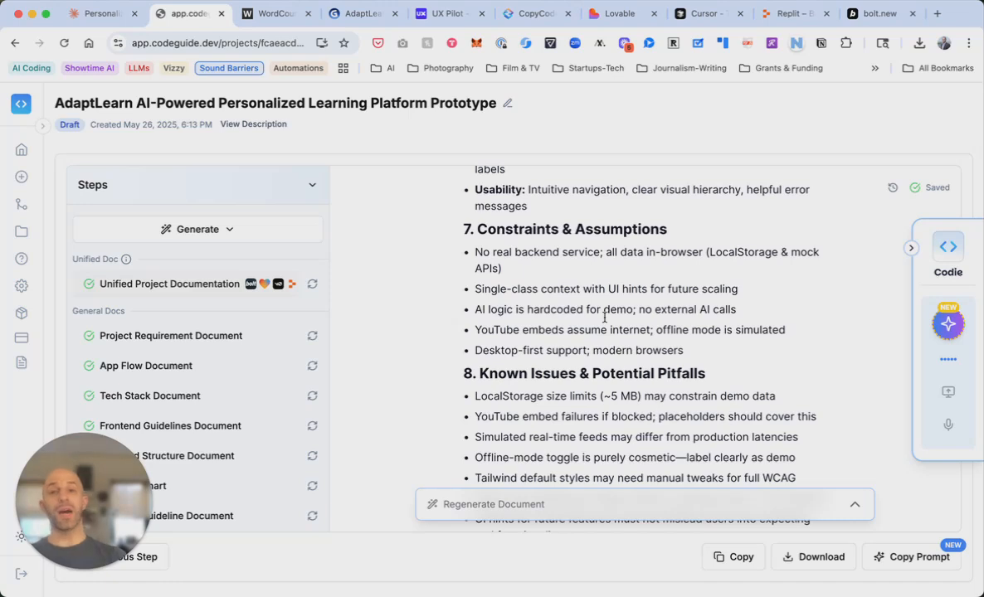
# Copy the Lovable-specific implementation prompt from Implement Docs with Prompts and dismiss the notice
pyautogui.click(906, 560)
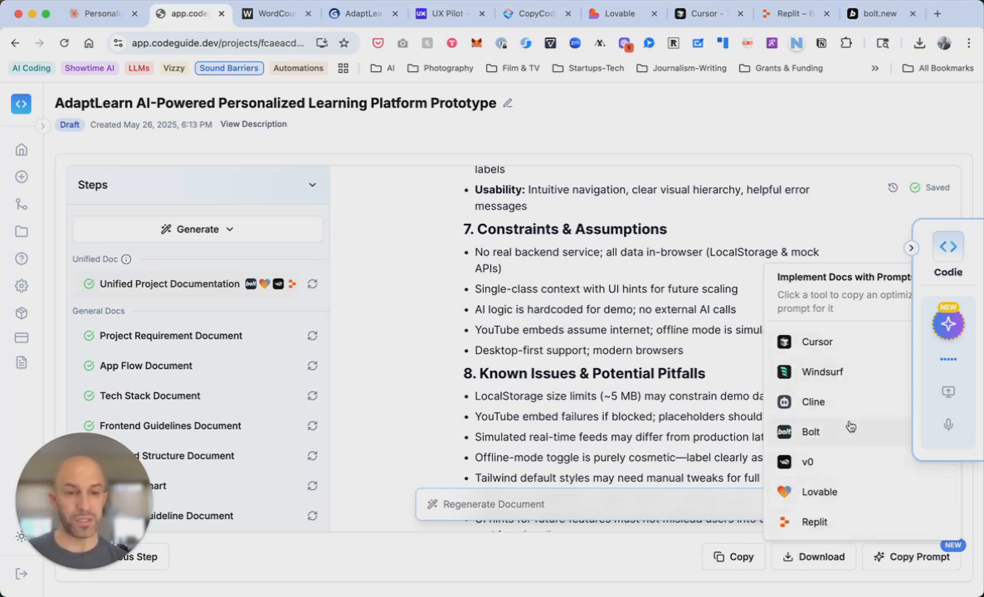
pyautogui.click(832, 496)
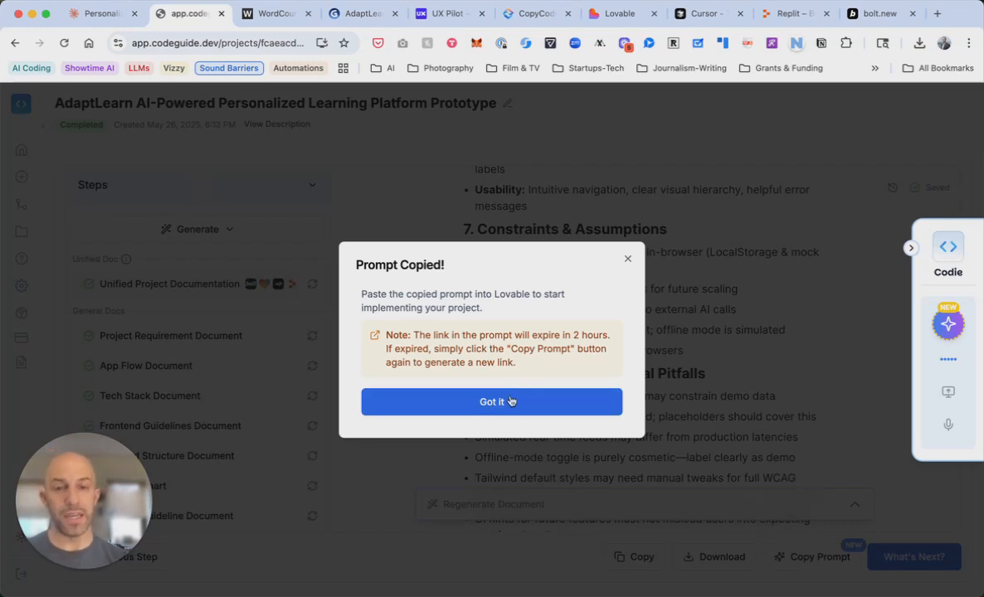
pyautogui.click(493, 402)
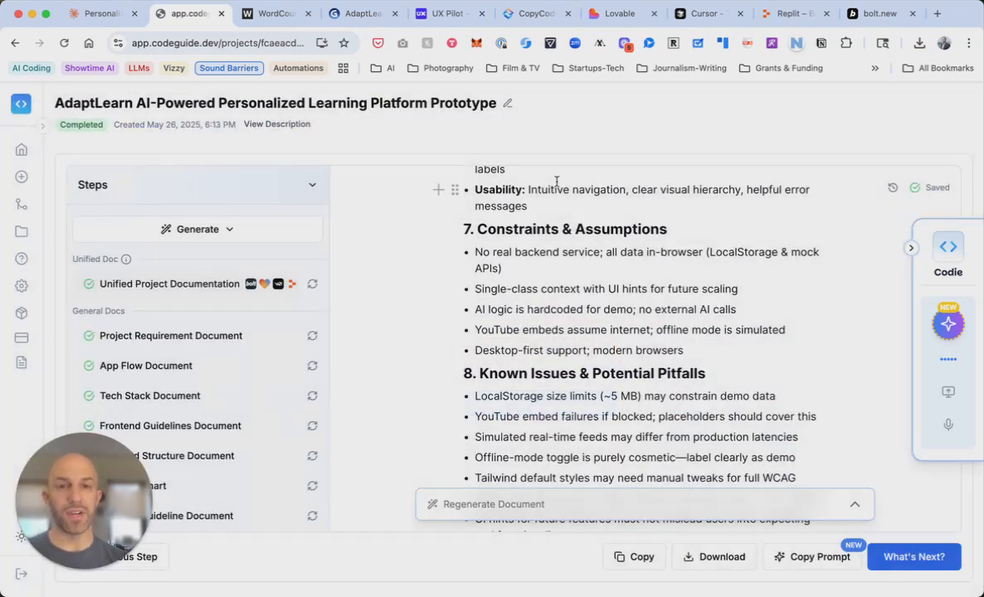
# Paste the AdaptLearn implementation prompt into Lovable's home prompt box and scroll through it
pyautogui.click(608, 17)
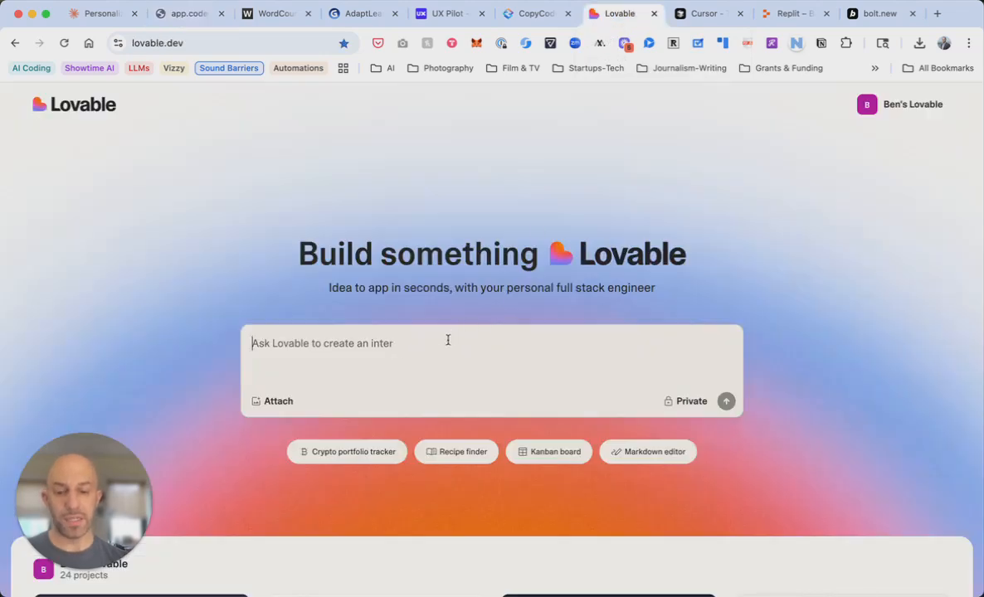
pyautogui.press('super+v')
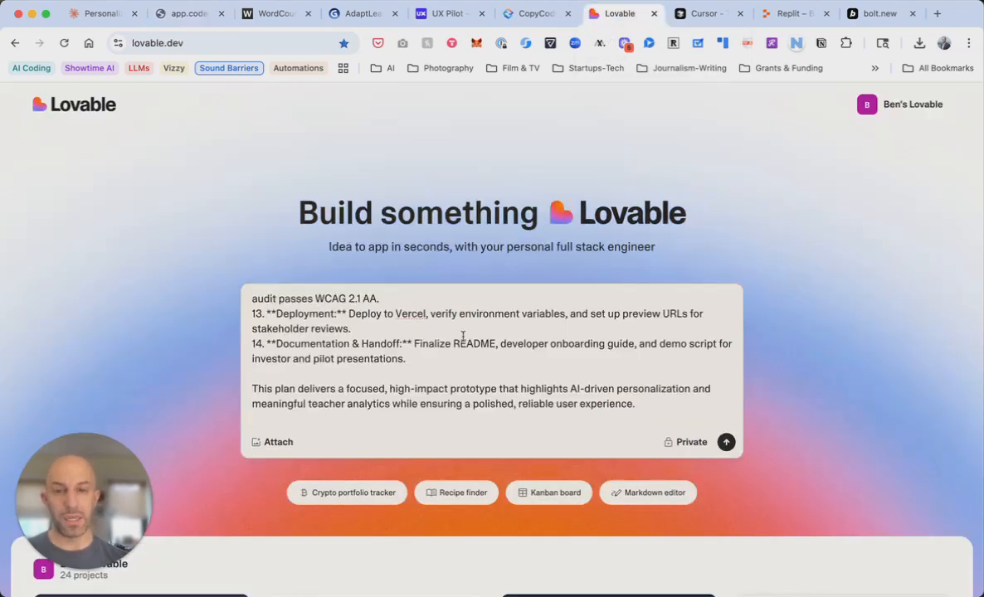
pyautogui.scroll(20, 463, 335)
pyautogui.scroll(15, 463, 336)
pyautogui.scroll(-10, 450, 358)
pyautogui.scroll(-10, 450, 358)
pyautogui.scroll(-8, 450, 358)
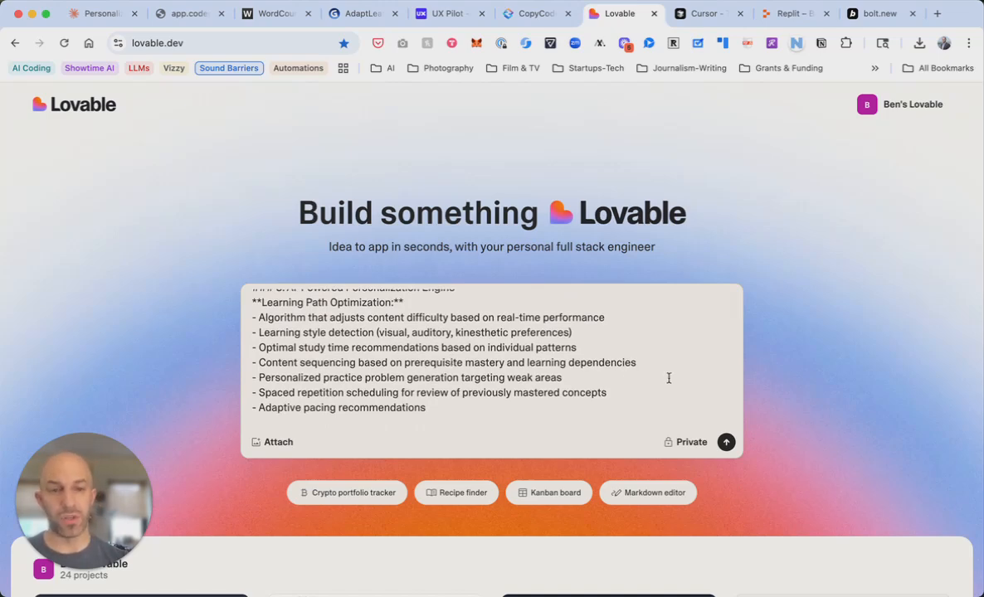
# Submit the pasted prompt and read Lovable's planned key features for adaptlearn-ai-pathways
pyautogui.click(726, 443)
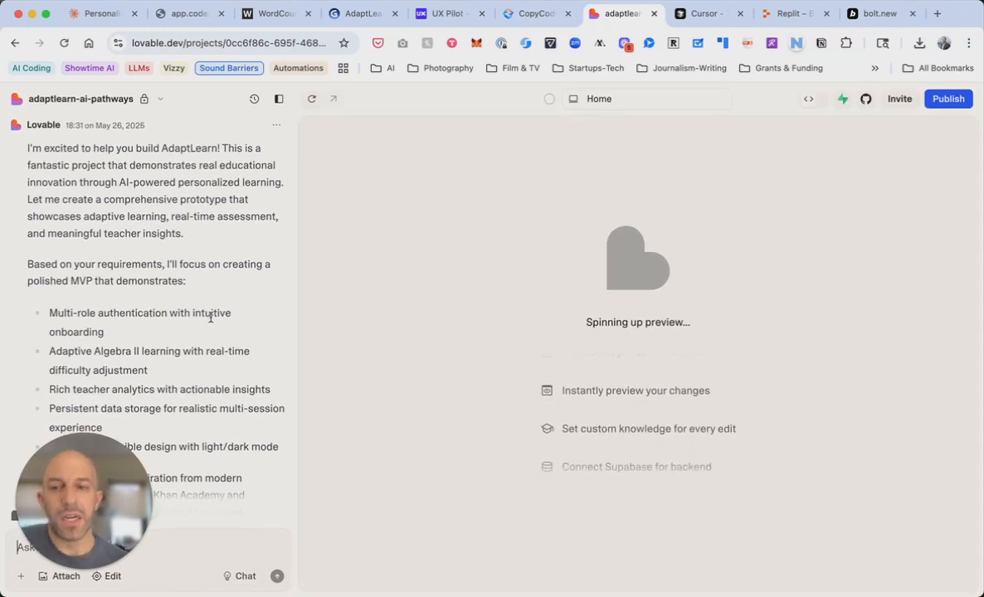
pyautogui.scroll(-2, 211, 322)
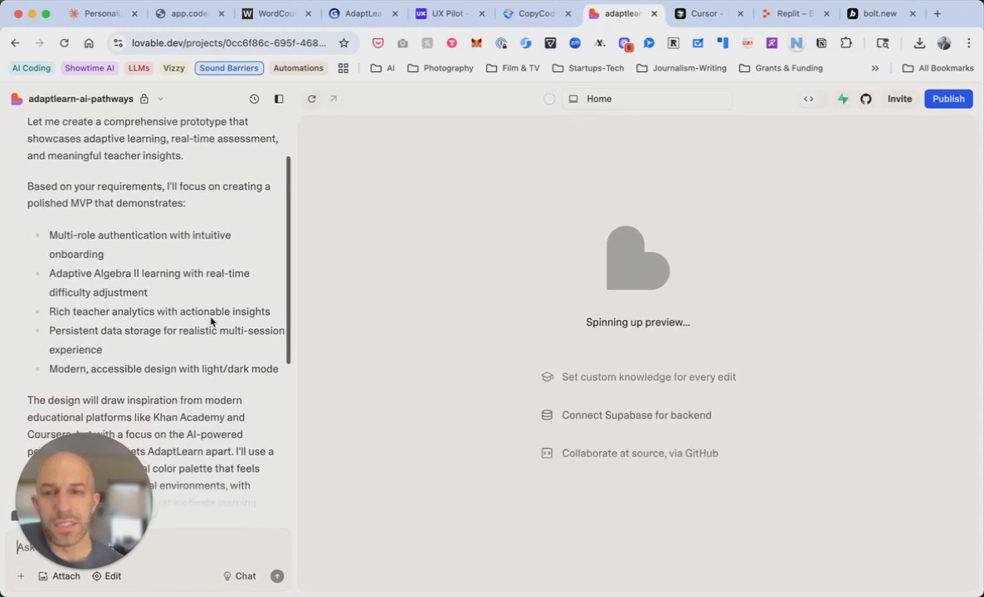
pyautogui.scroll(3, 211, 321)
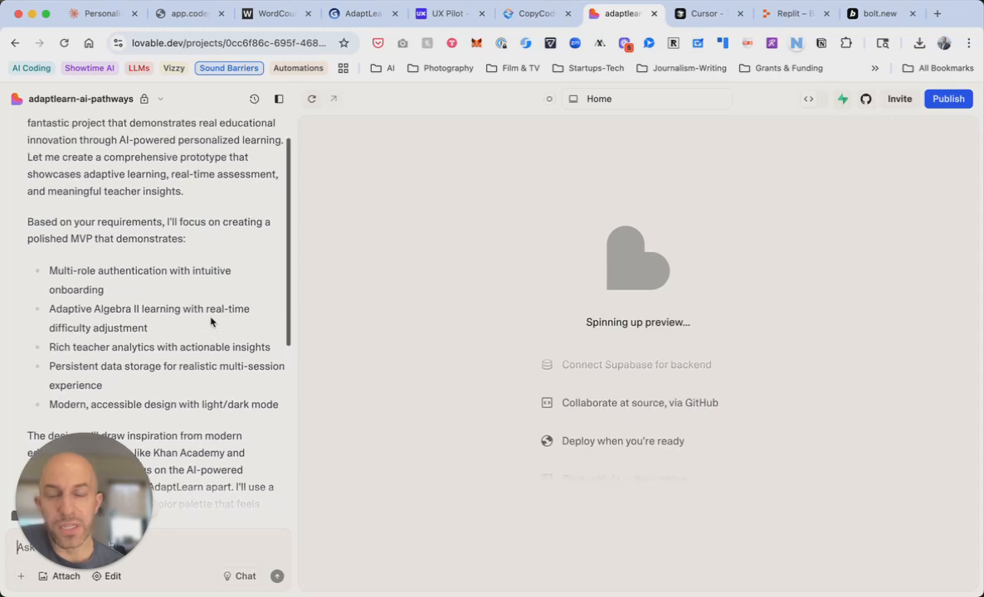
pyautogui.scroll(-2, 211, 318)
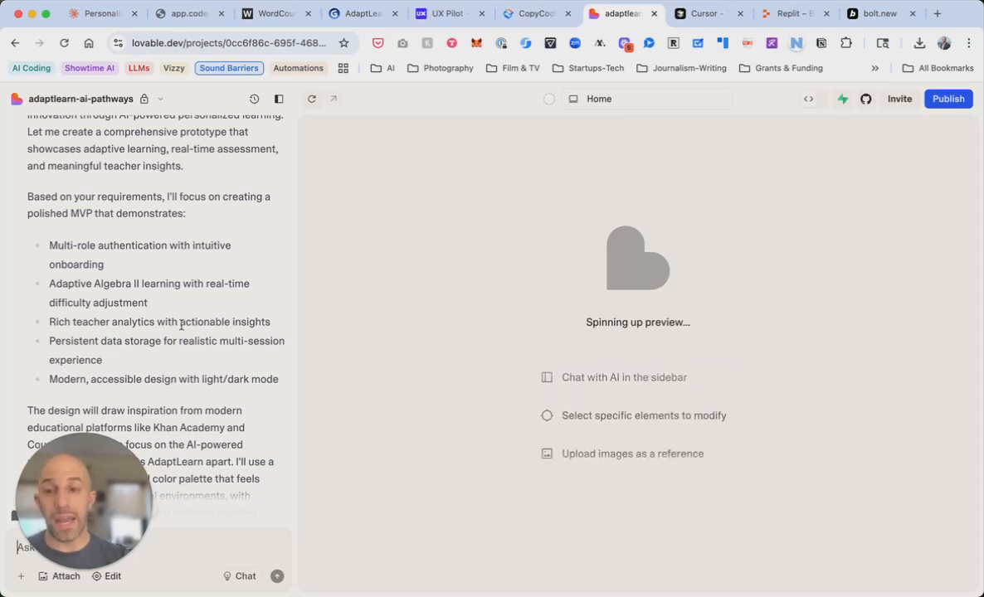
pyautogui.scroll(-5, 196, 373)
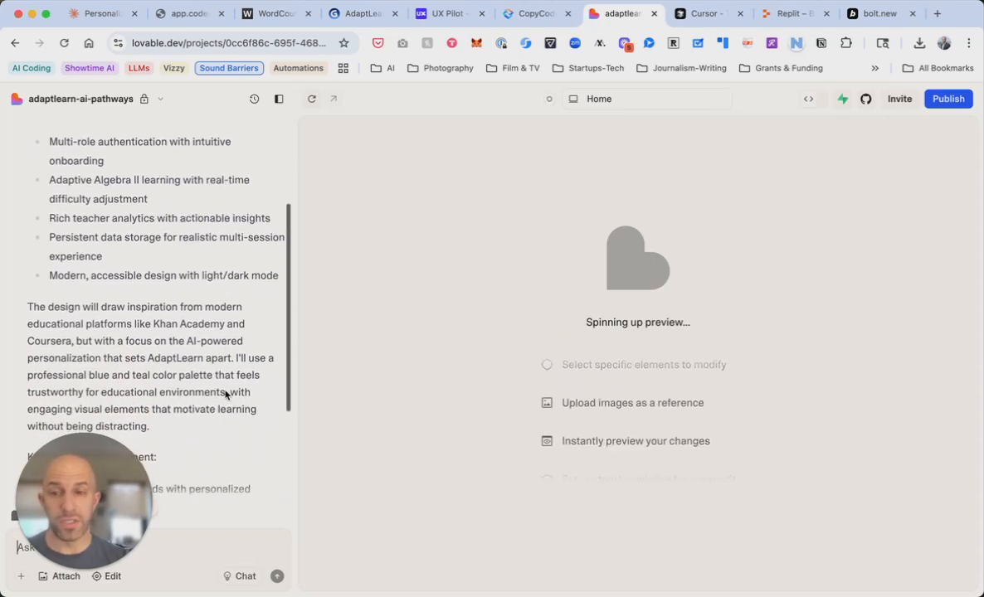
pyautogui.scroll(-5, 225, 396)
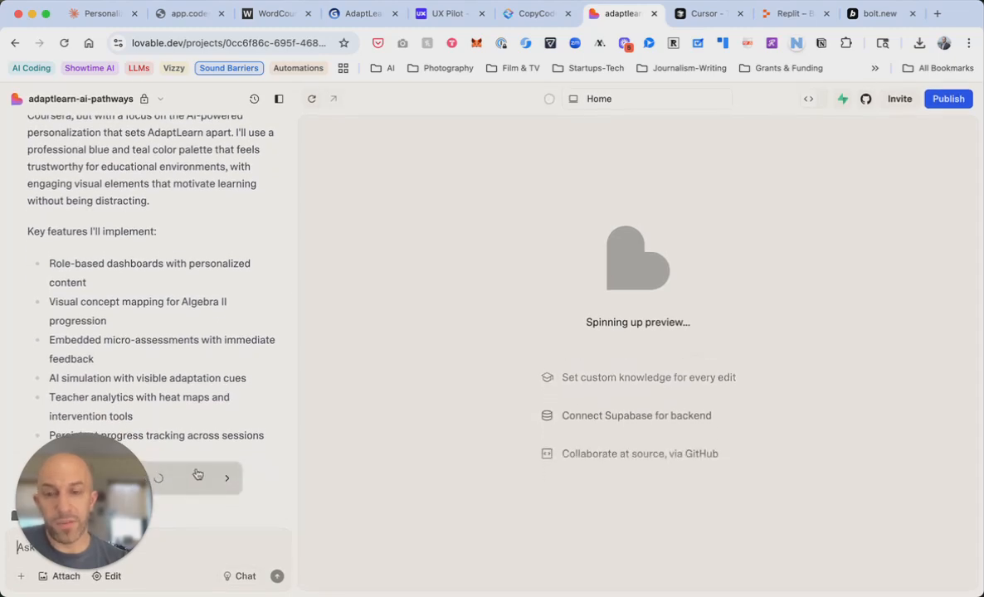
# Follow the streaming App.tsx, AuthContext, ThemeContext, landing page and StudentDashboard code
pyautogui.click(225, 480)
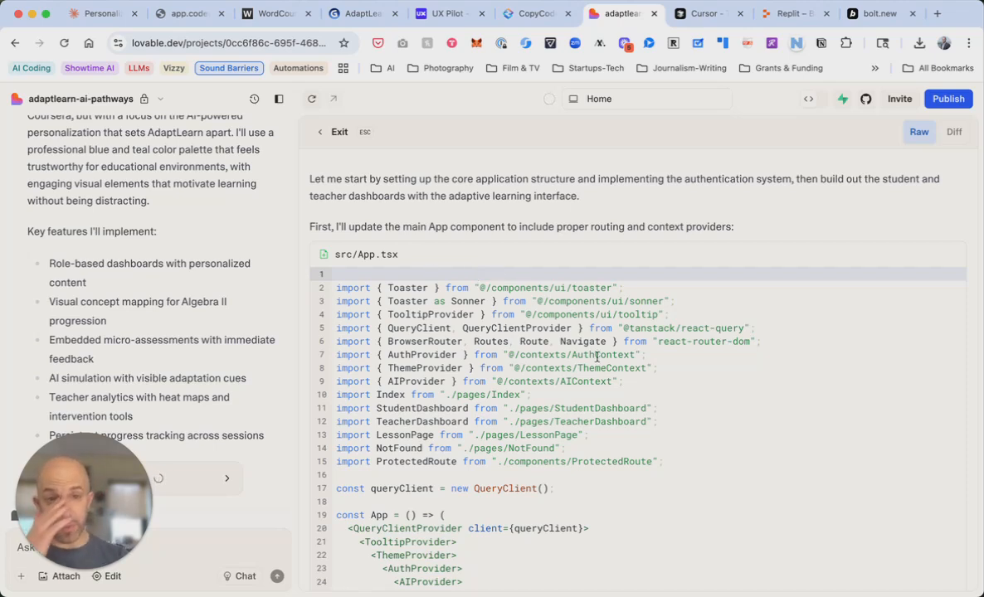
pyautogui.scroll(-15, 597, 357)
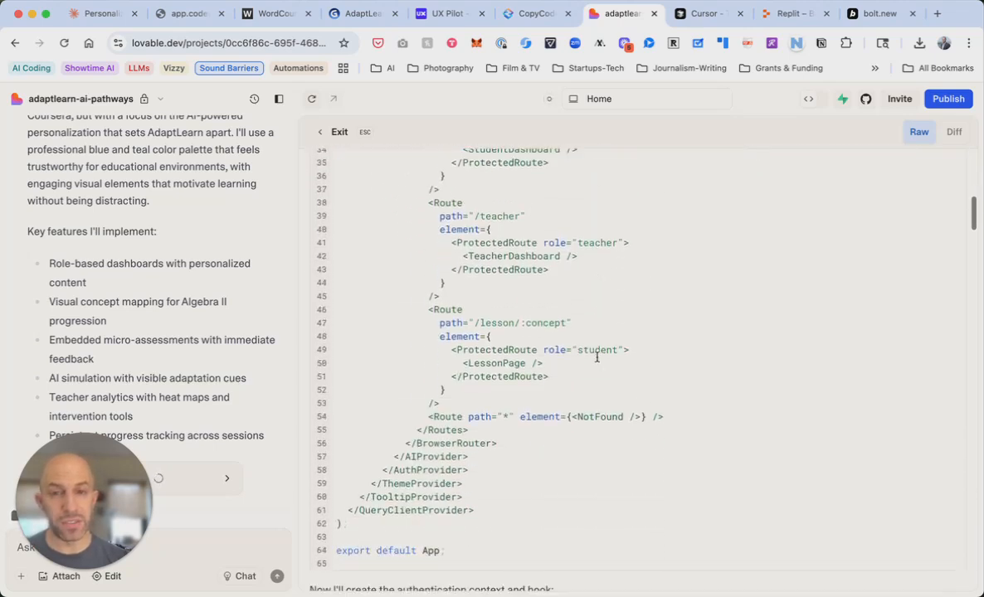
pyautogui.scroll(-4, 596, 357)
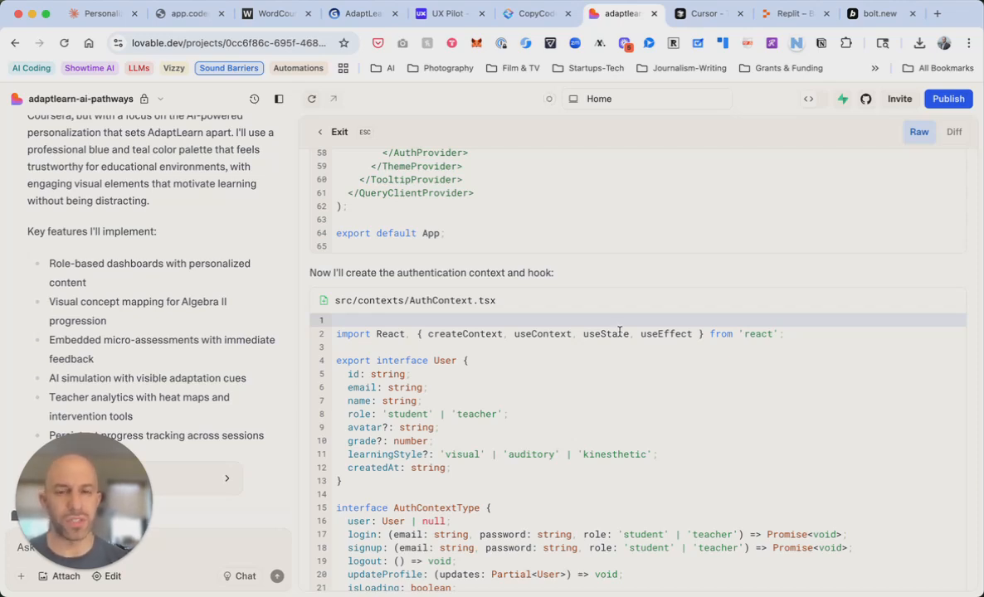
pyautogui.scroll(-10, 619, 332)
pyautogui.scroll(-20, 619, 331)
pyautogui.scroll(-20, 618, 332)
pyautogui.scroll(-10, 618, 332)
pyautogui.scroll(-5, 619, 332)
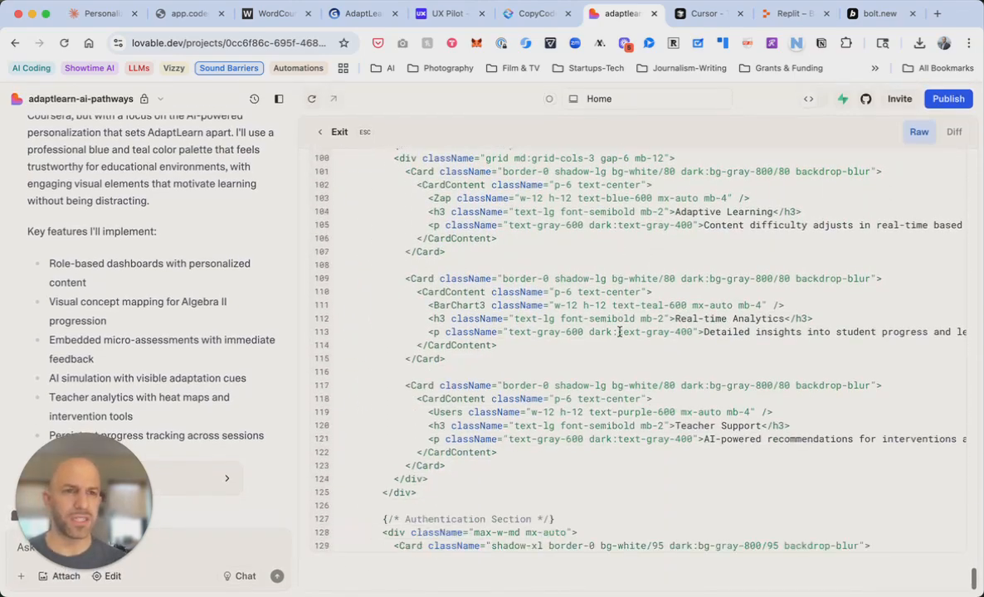
pyautogui.scroll(-5, 619, 332)
pyautogui.scroll(-5, 619, 332)
pyautogui.scroll(-6, 619, 332)
pyautogui.scroll(-9, 619, 332)
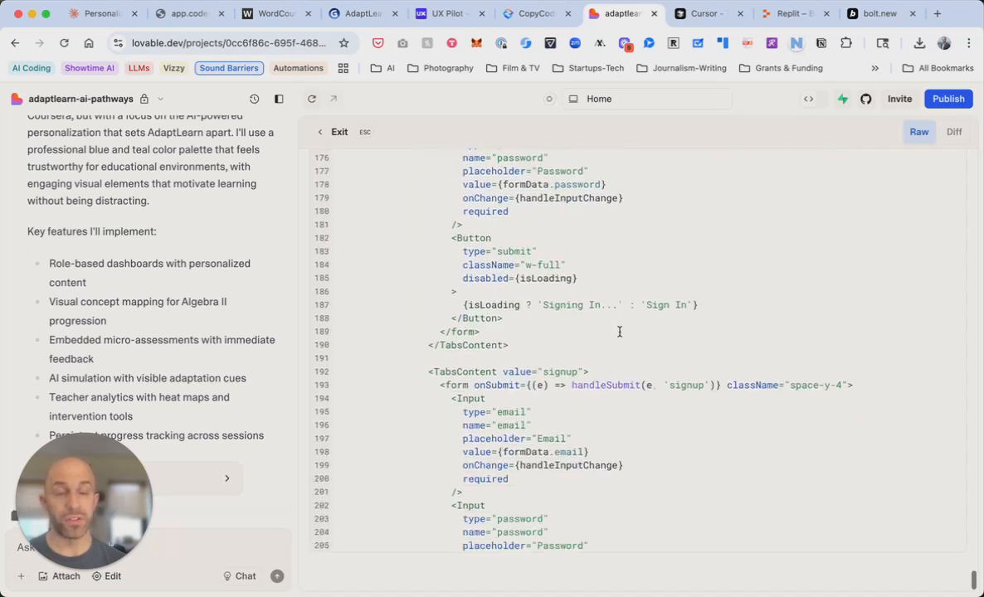
pyautogui.scroll(-6, 619, 332)
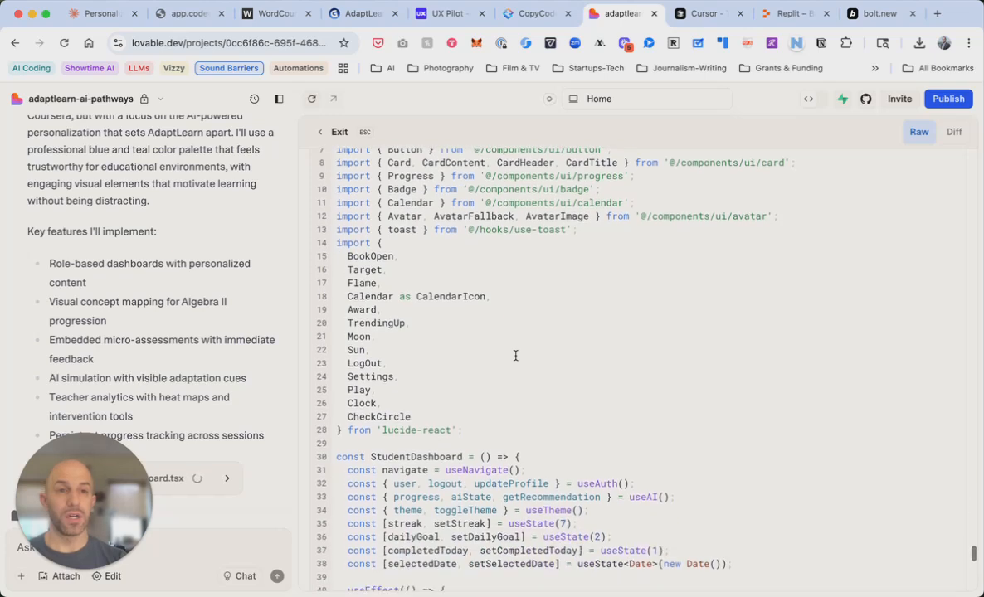
# Check the GitHub sync and Supabase backend connection options in the top bar
pyautogui.click(865, 100)
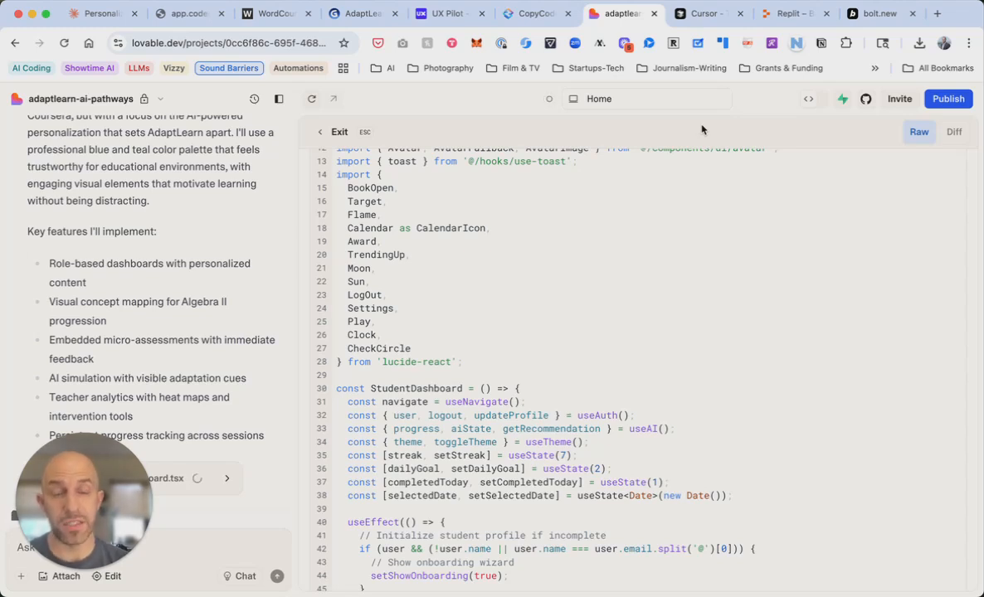
pyautogui.click(842, 100)
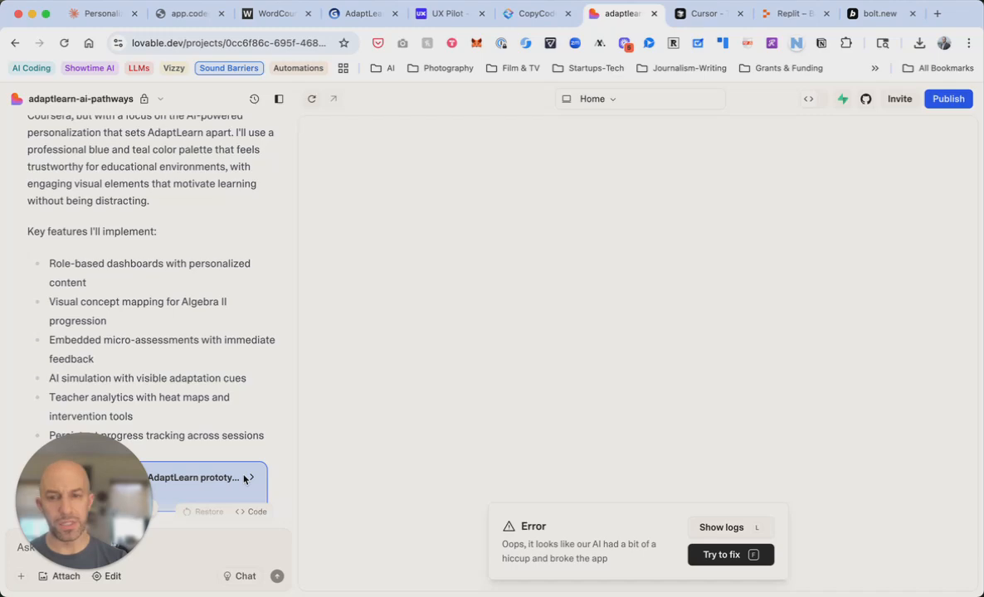
# Have the AI fix the build by writing missing LessonPage and TeacherDashboard files, then view Replit
pyautogui.click(731, 555)
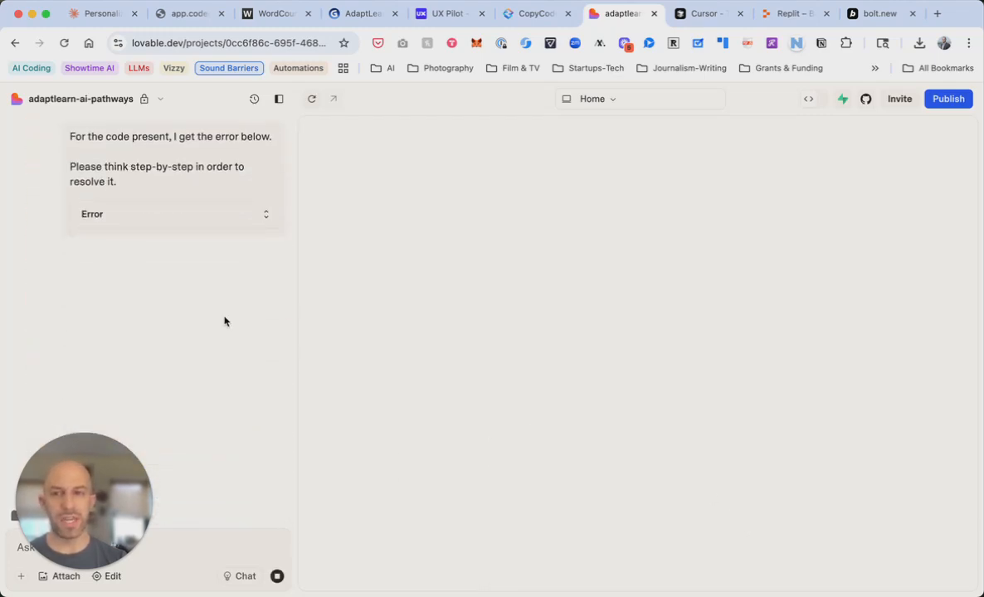
pyautogui.scroll(5, 224, 322)
pyautogui.scroll(6, 224, 322)
pyautogui.scroll(1, 224, 321)
pyautogui.scroll(-1, 224, 321)
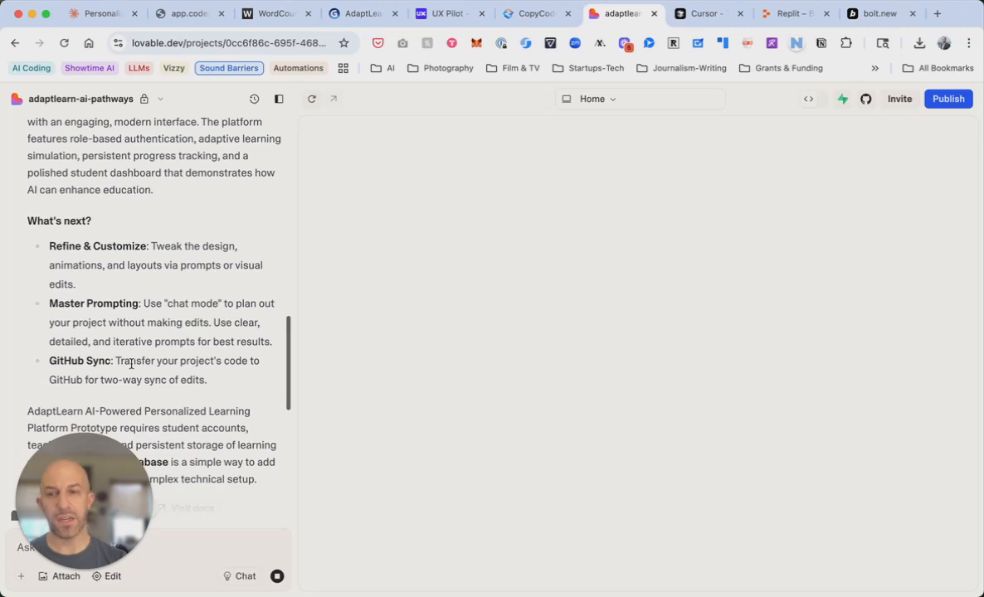
pyautogui.scroll(-5, 129, 366)
pyautogui.scroll(5, 196, 331)
pyautogui.scroll(4, 196, 332)
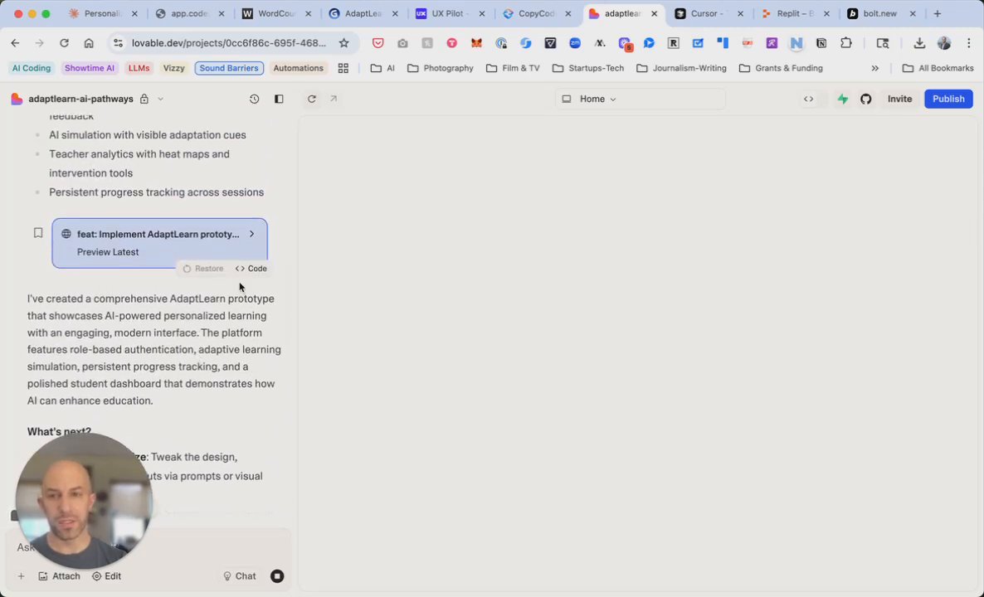
pyautogui.scroll(-12, 242, 371)
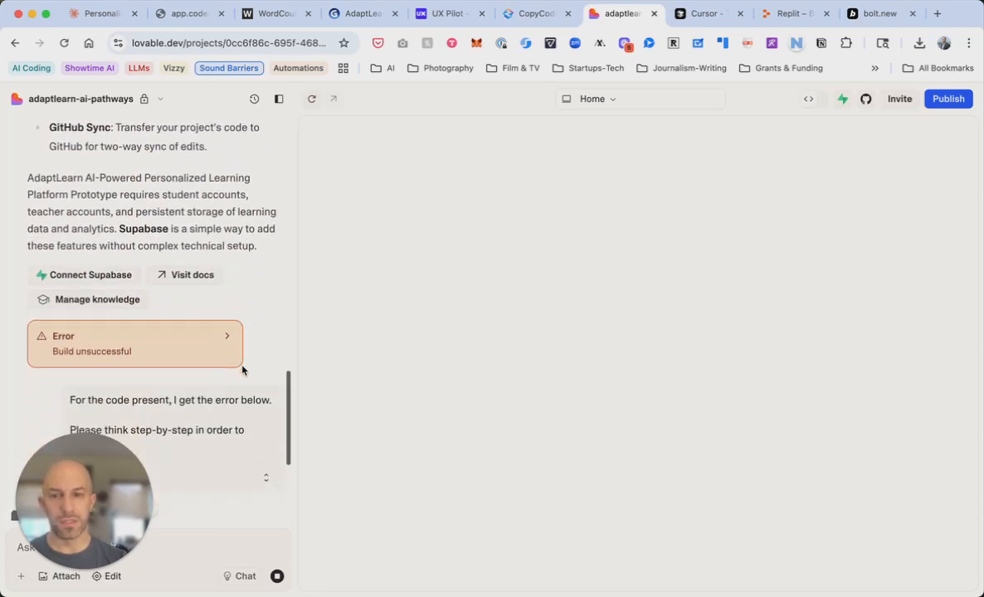
pyautogui.scroll(-5, 242, 371)
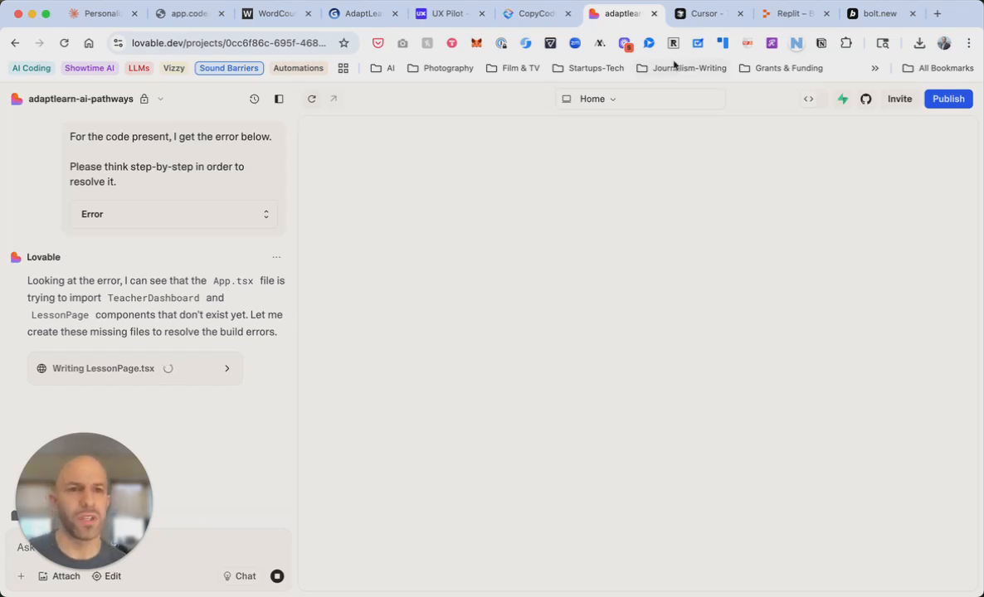
pyautogui.click(779, 18)
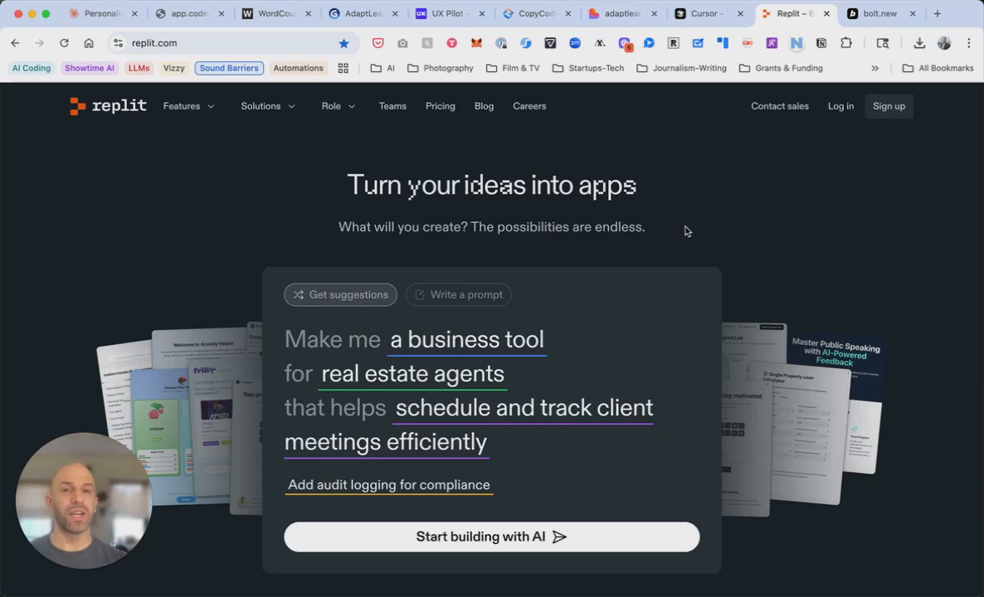
# Glance at the bolt.new start page, then return to the adaptlearn-ai-pathways Lovable project
pyautogui.click(861, 20)
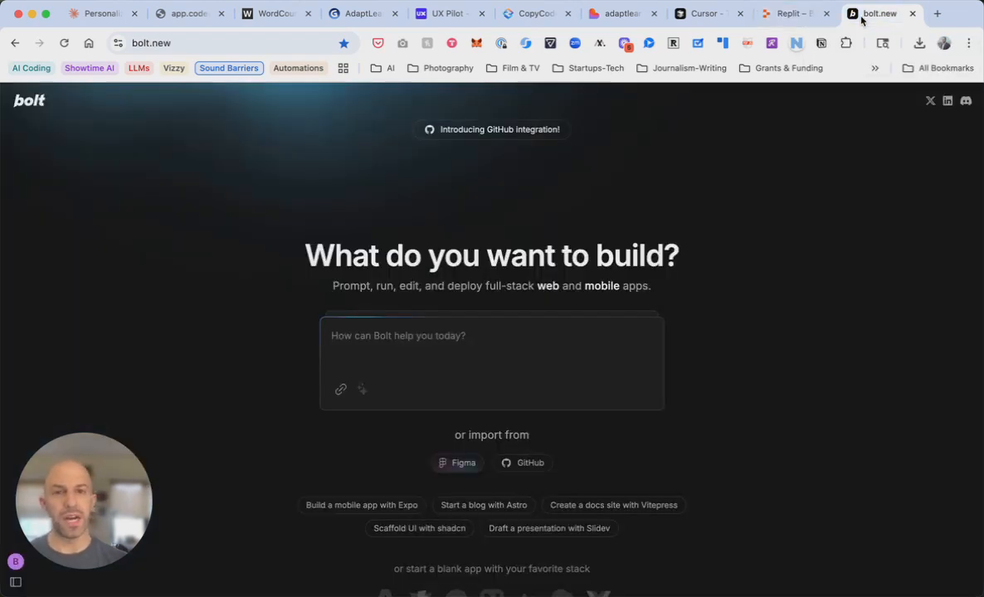
pyautogui.click(608, 16)
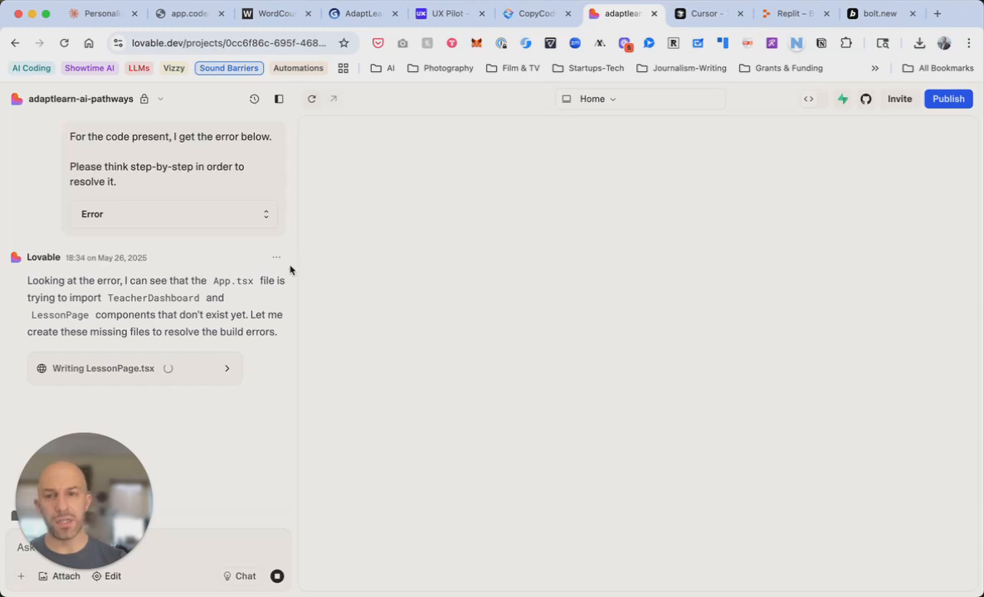
# Watch LessonPage.tsx being written while the import-error fix builds the AdaptLearn landing page
pyautogui.click(221, 369)
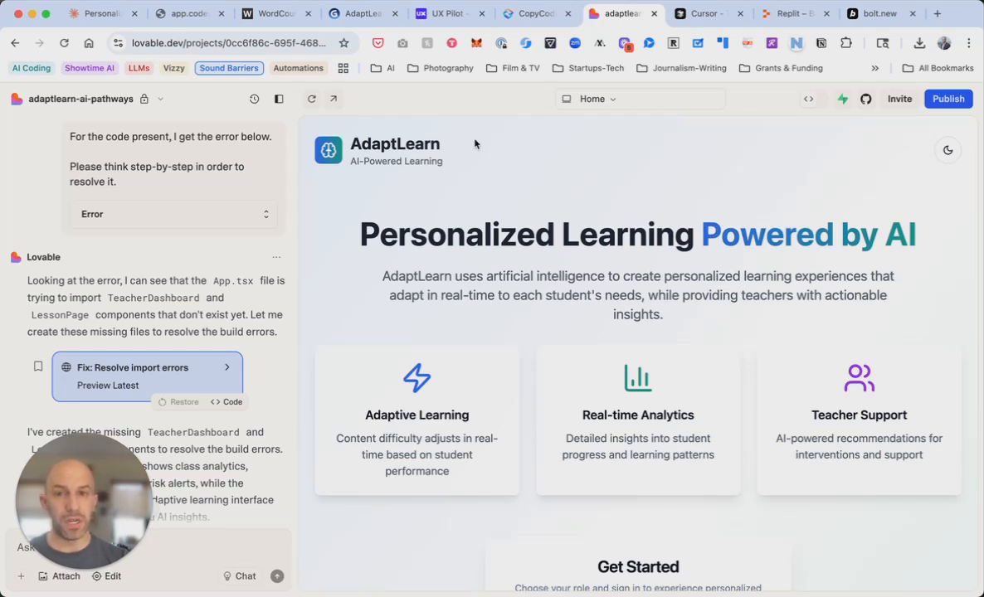
pyautogui.click(334, 100)
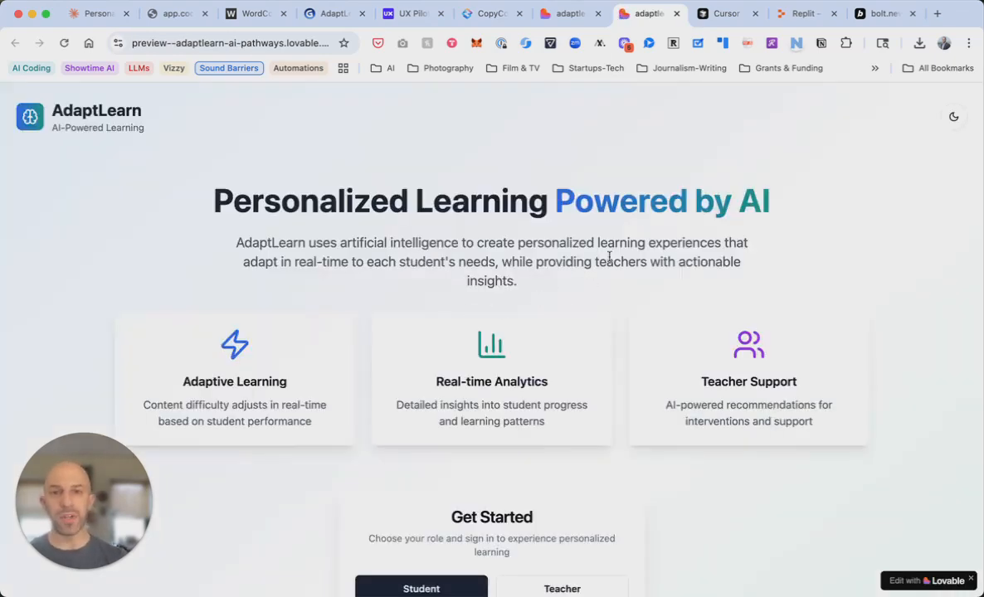
pyautogui.click(954, 118)
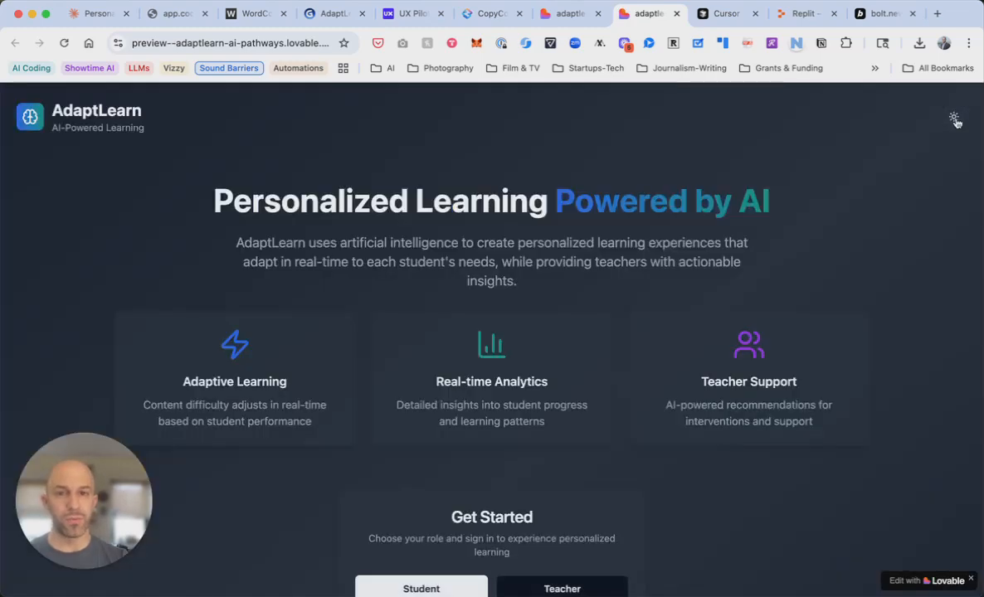
pyautogui.click(954, 118)
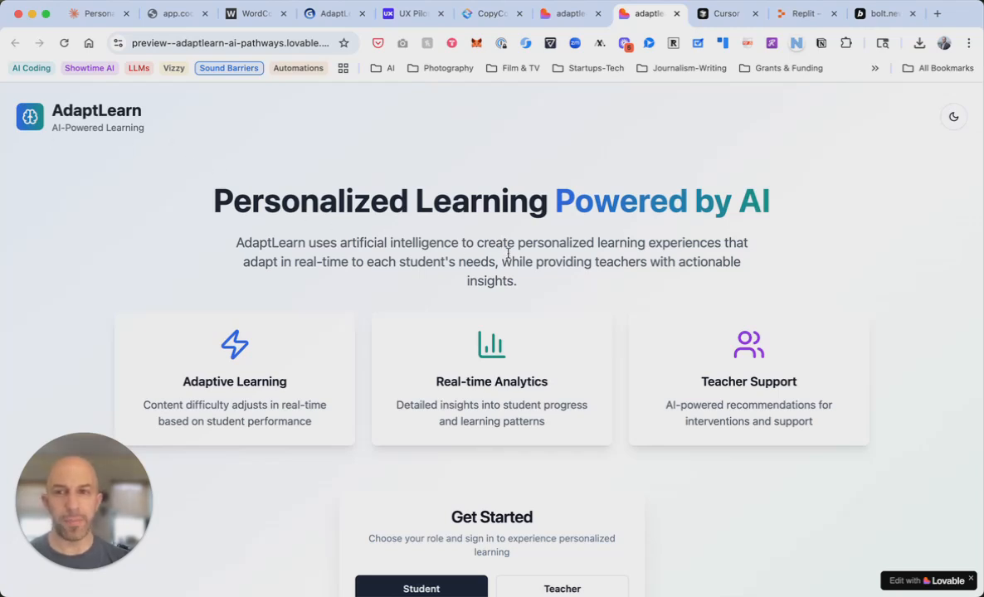
pyautogui.scroll(-5, 757, 313)
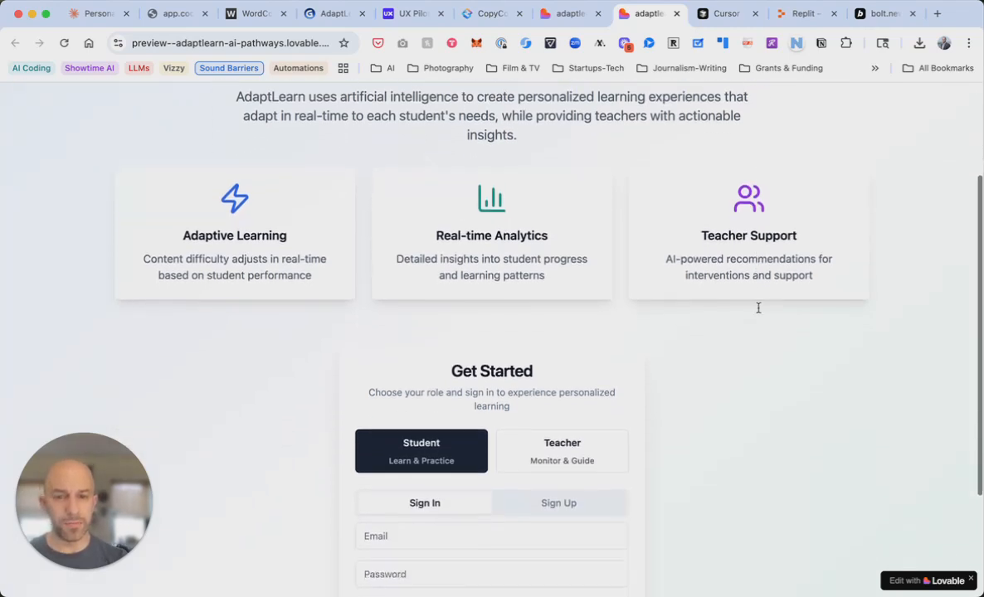
pyautogui.scroll(-2, 758, 312)
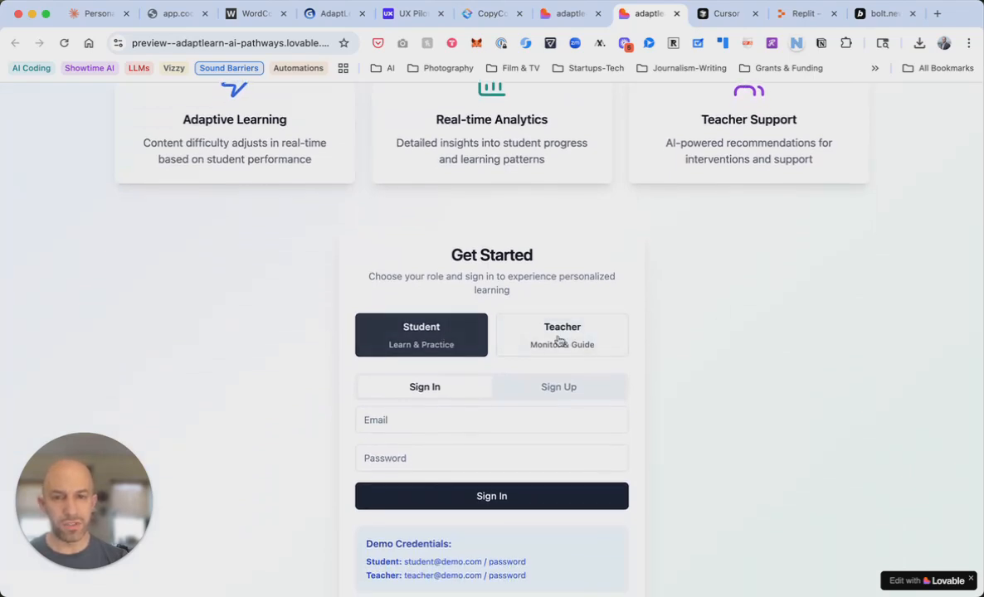
pyautogui.scroll(-1, 641, 370)
pyautogui.scroll(1, 663, 367)
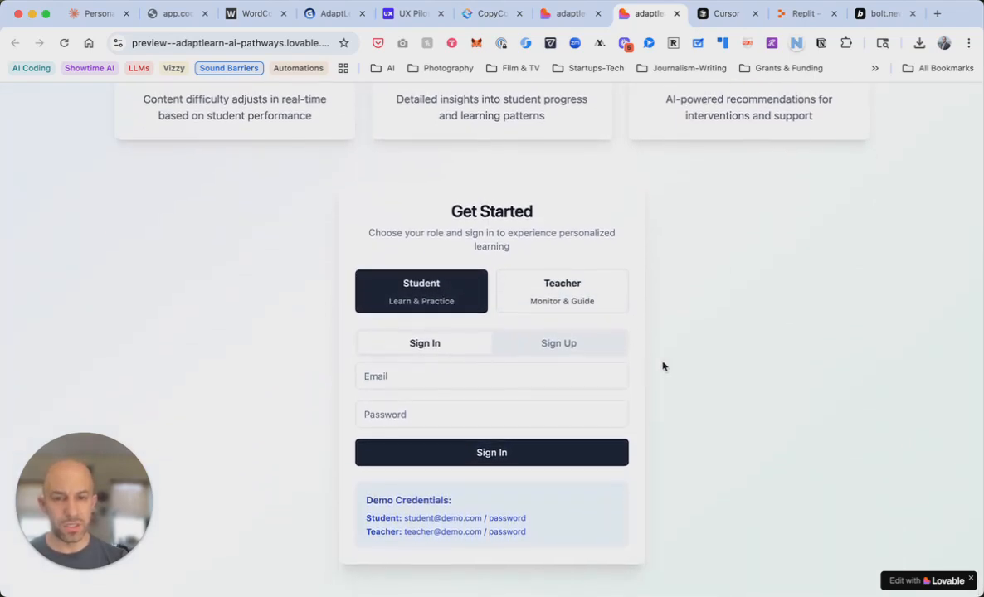
pyautogui.scroll(5, 662, 367)
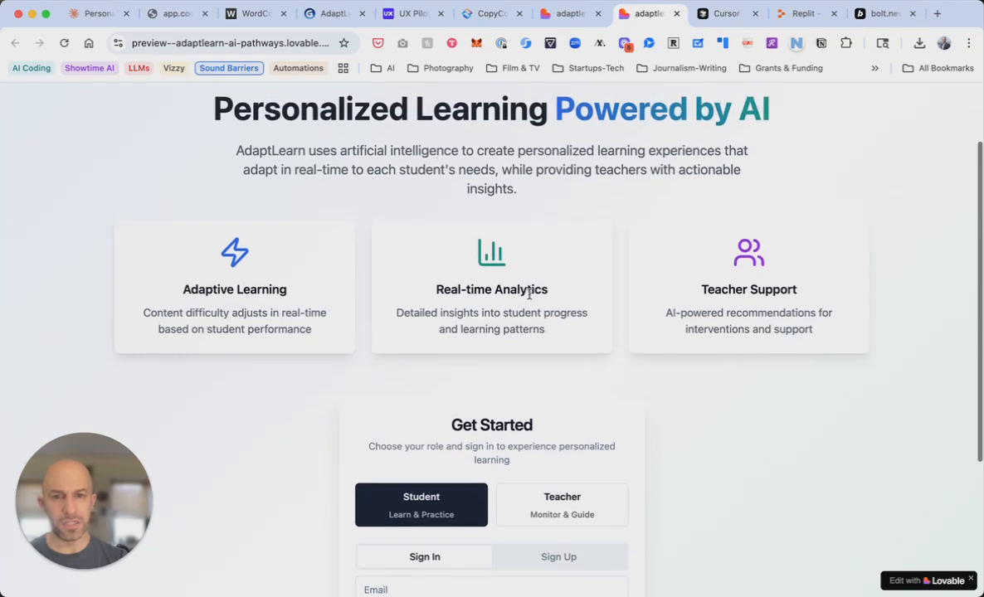
pyautogui.scroll(3, 299, 292)
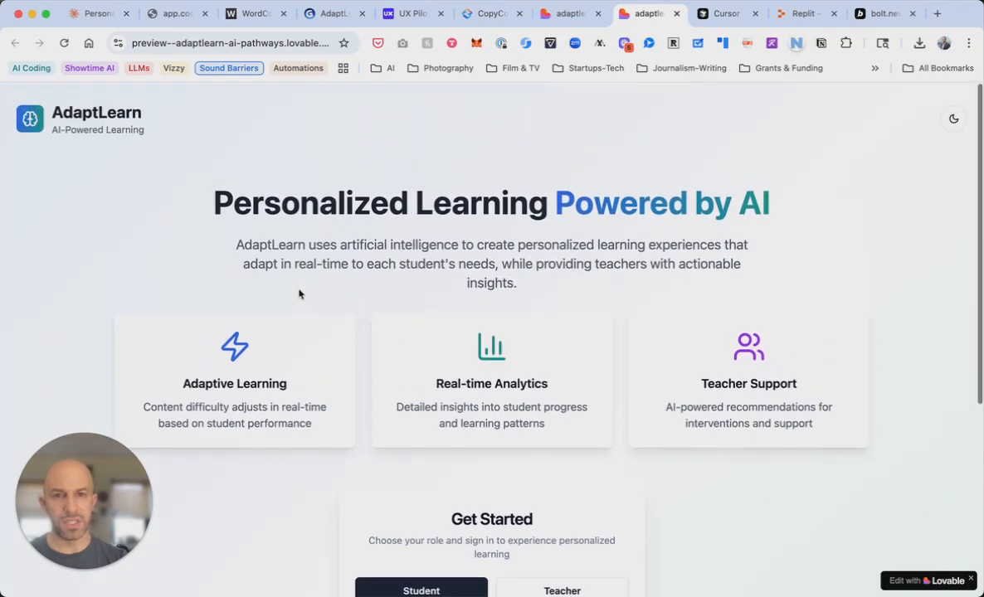
pyautogui.scroll(-6, 606, 345)
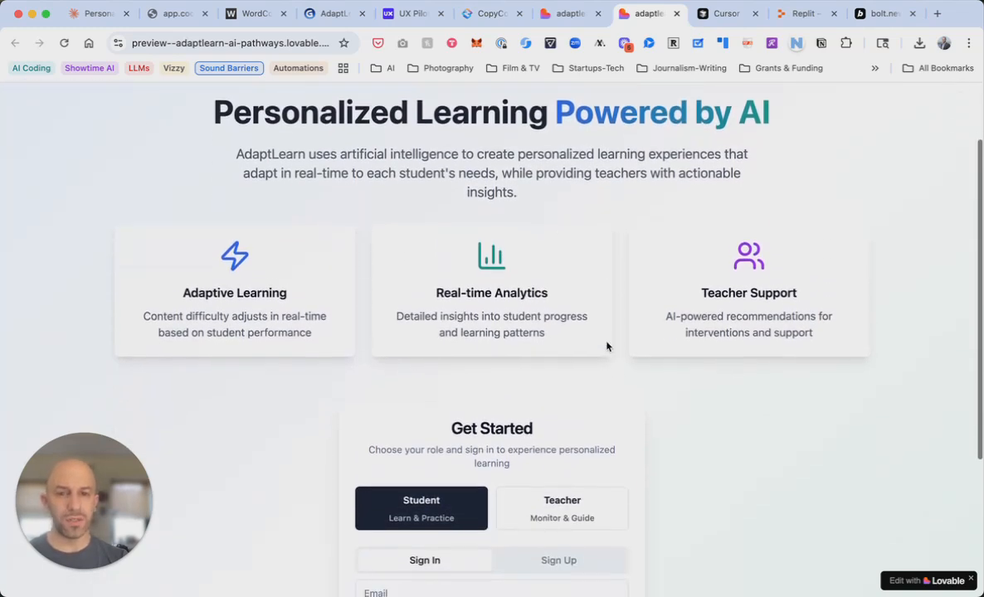
pyautogui.scroll(-2, 606, 345)
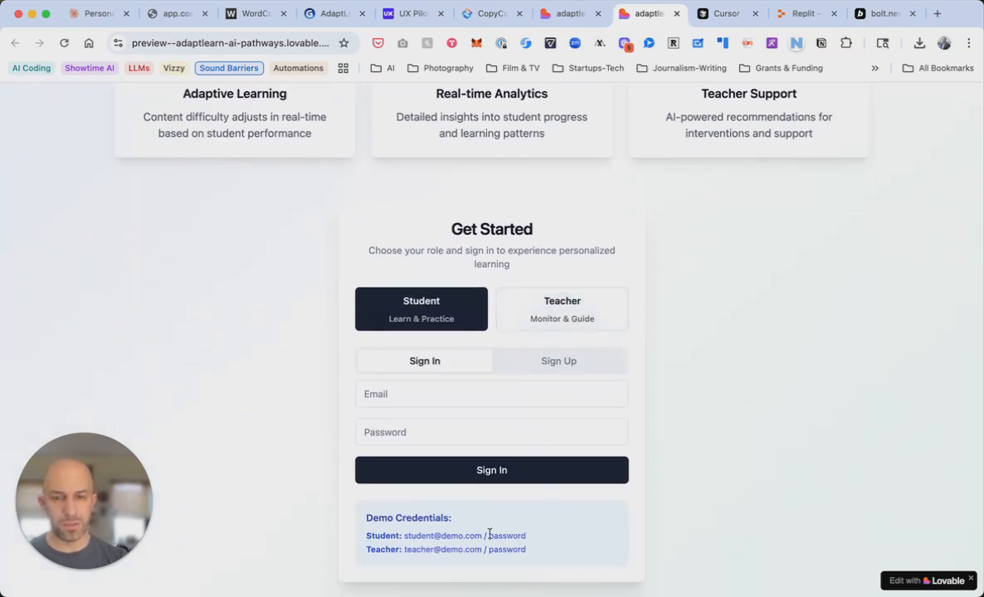
# Try signing in with the demo student e-mail and password, then dismiss the password-manager prompt
pyautogui.click(477, 391)
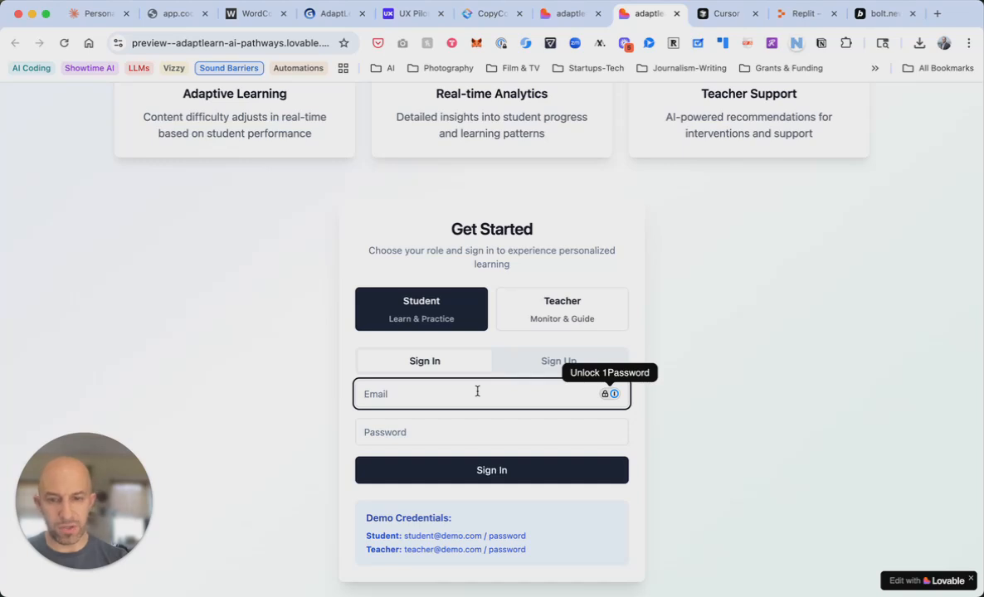
pyautogui.write('student@')
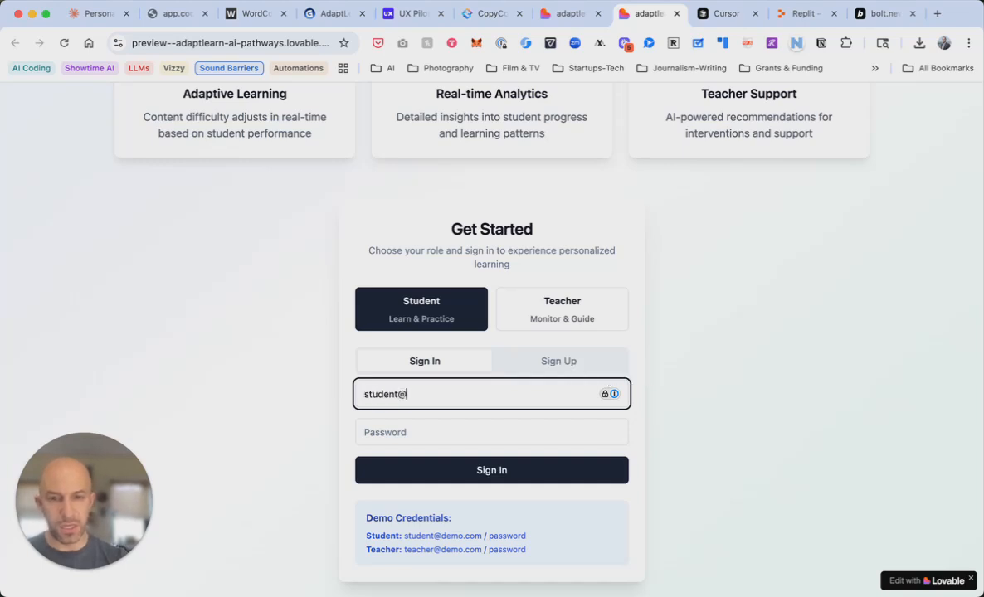
pyautogui.write('demo.com')
pyautogui.click(480, 432)
pyautogui.write('passw')
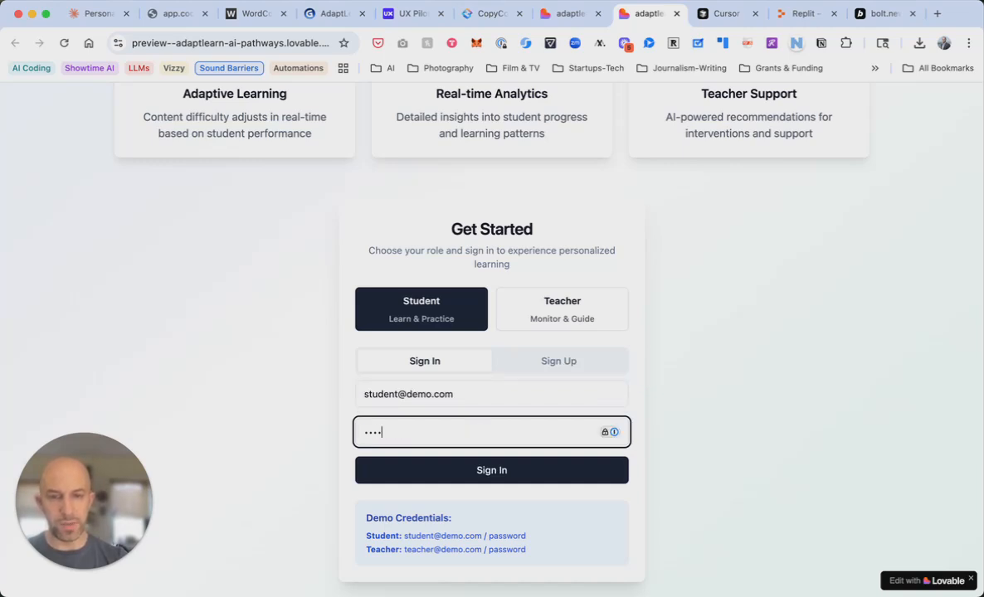
pyautogui.write('ord')
pyautogui.click(500, 474)
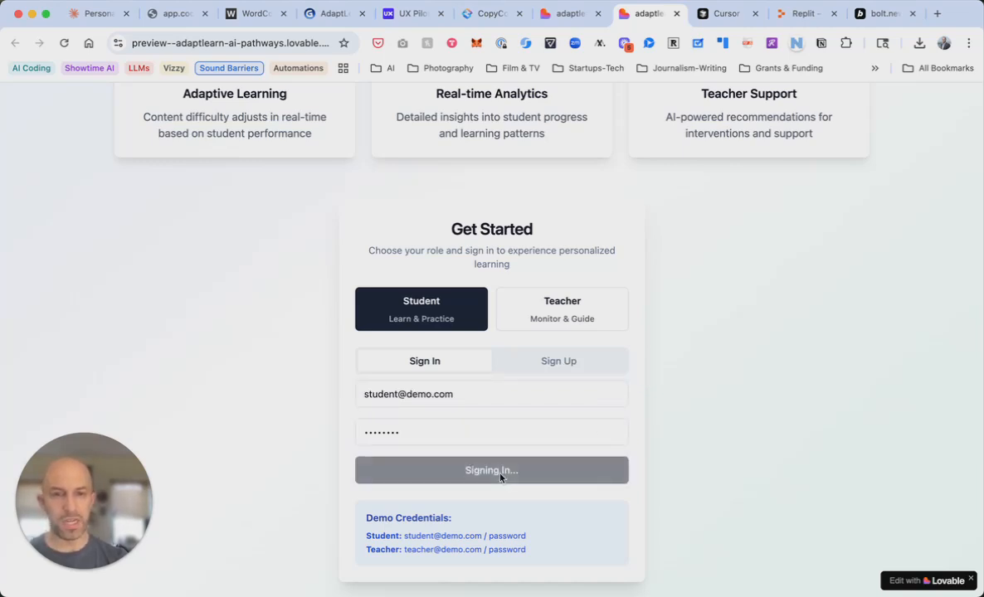
pyautogui.click(942, 124)
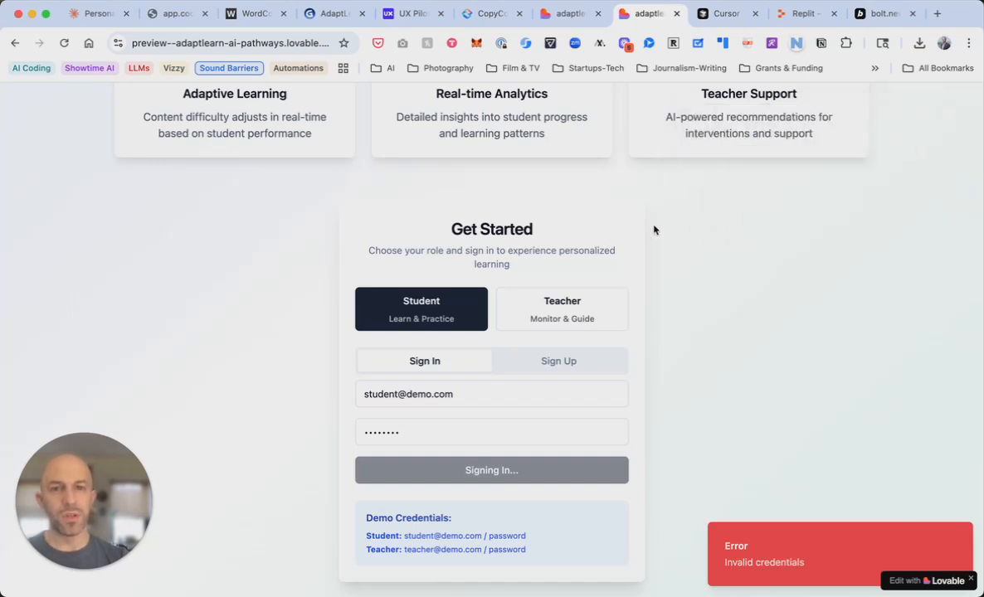
# Switch the form to Sign Up, re-enter the password and submit the new account
pyautogui.click(568, 363)
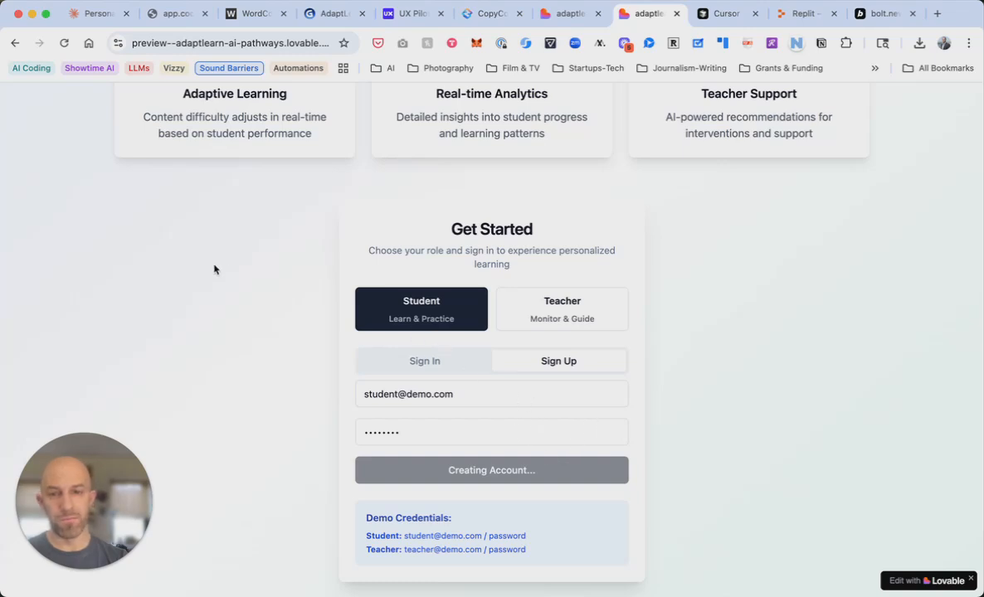
pyautogui.click(468, 427)
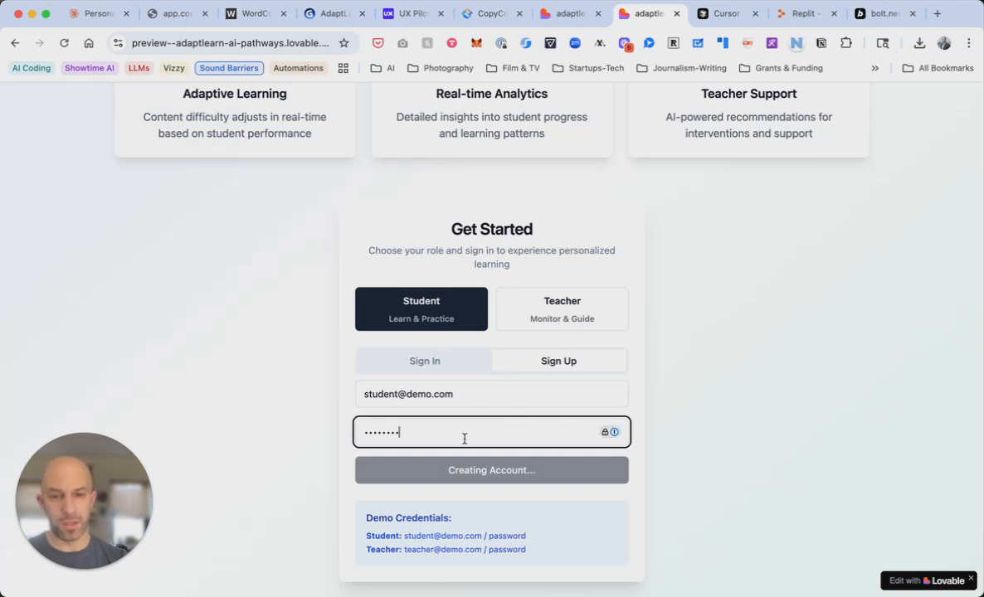
pyautogui.doubleClick(480, 436)
pyautogui.write('password')
pyautogui.click(498, 478)
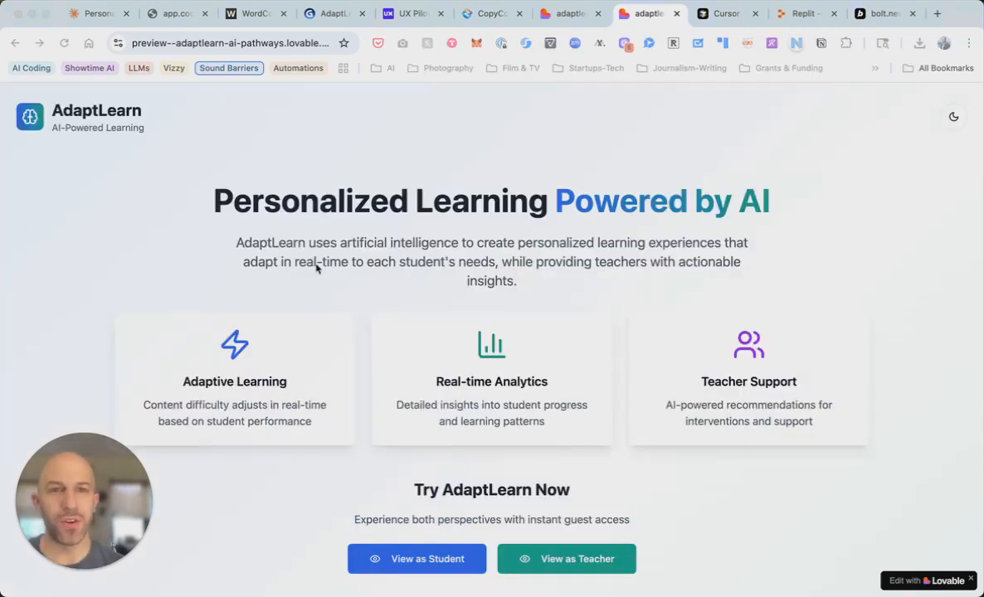
# Find the Try AdaptLearn Now section and enter the app with View as Student
pyautogui.scroll(-5, 621, 336)
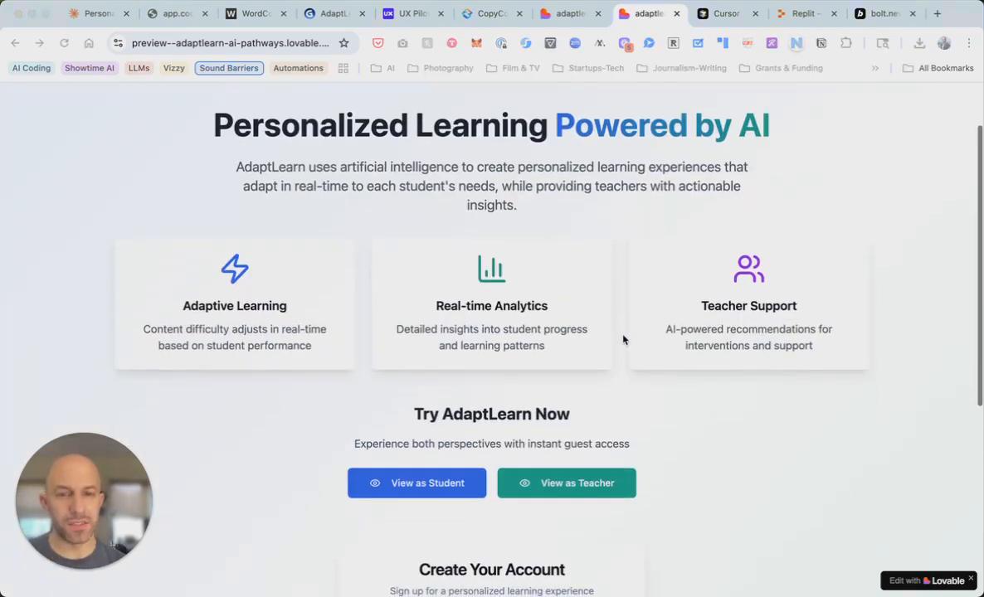
pyautogui.scroll(-5, 623, 338)
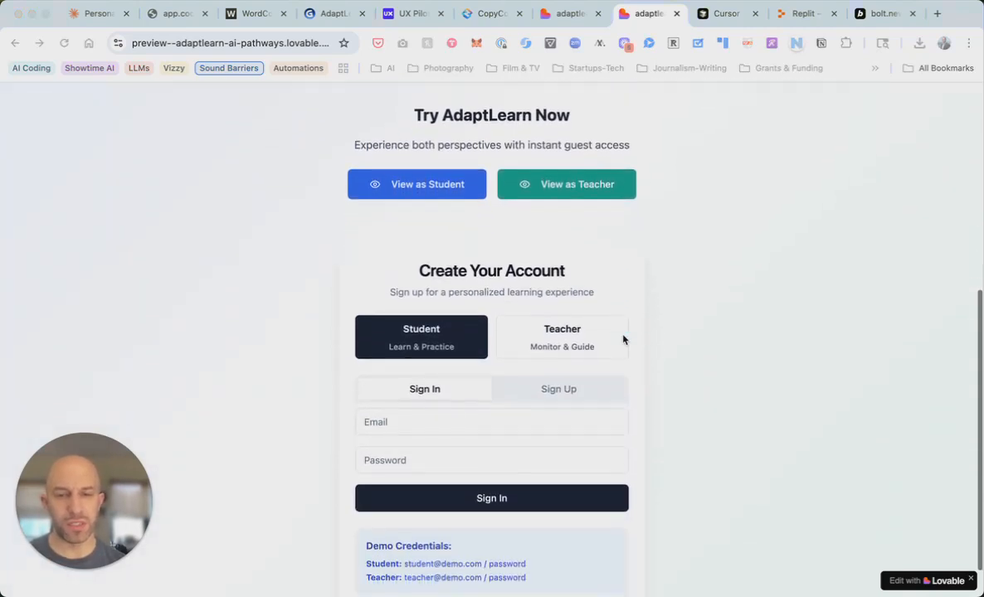
pyautogui.scroll(5, 613, 283)
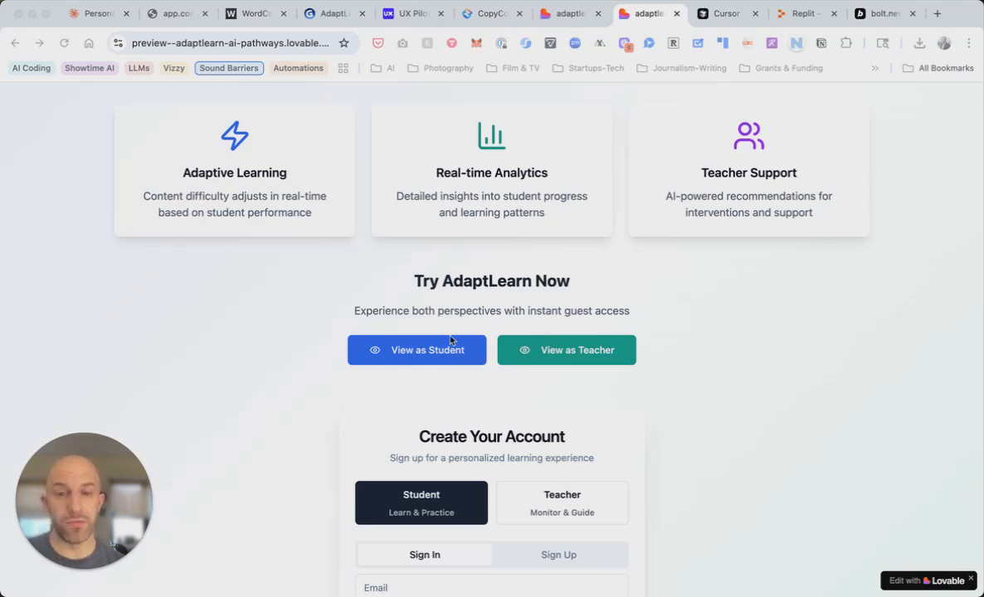
pyautogui.scroll(1, 449, 345)
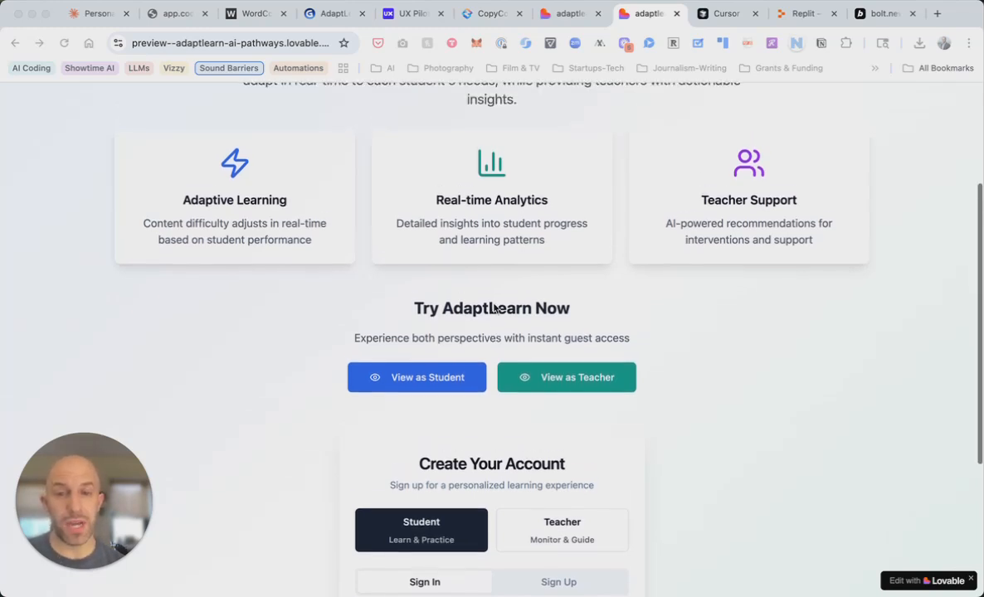
pyautogui.click(436, 376)
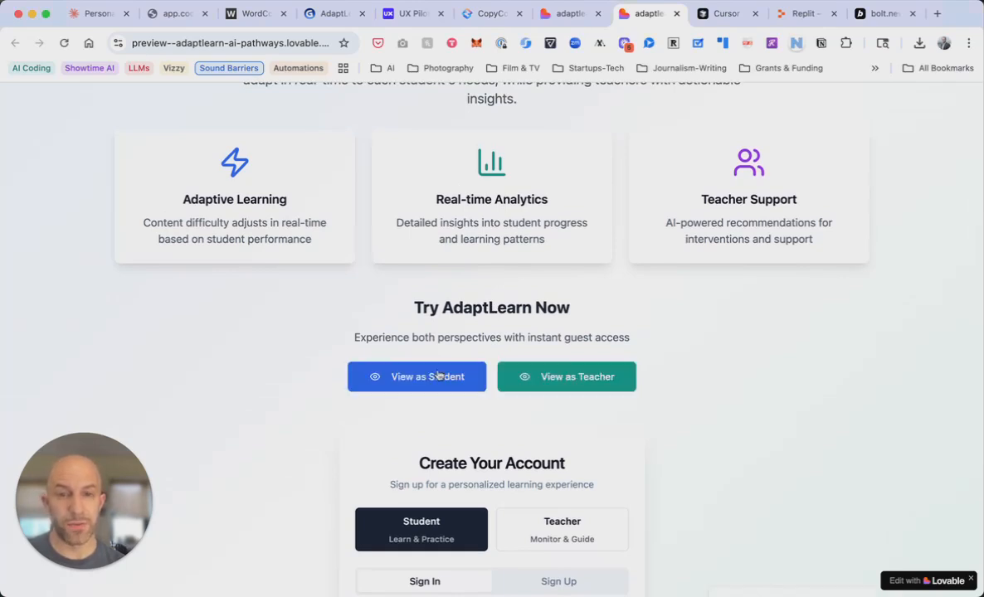
# Enter the student's name, keep 10th Grade, the default avatar and Visual learning, and complete setup
pyautogui.click(506, 327)
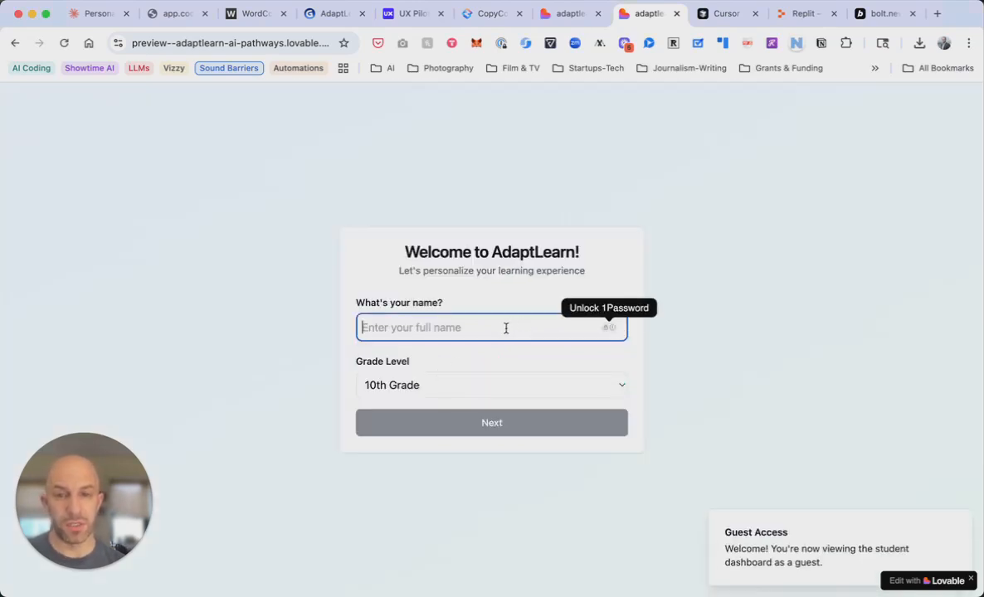
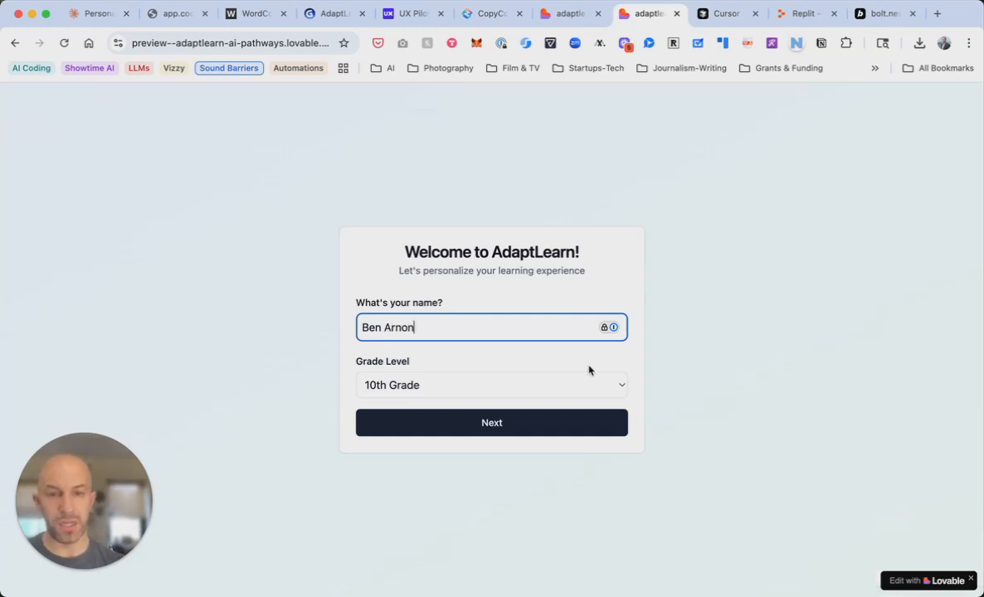
pyautogui.click(606, 383)
pyautogui.click(610, 387)
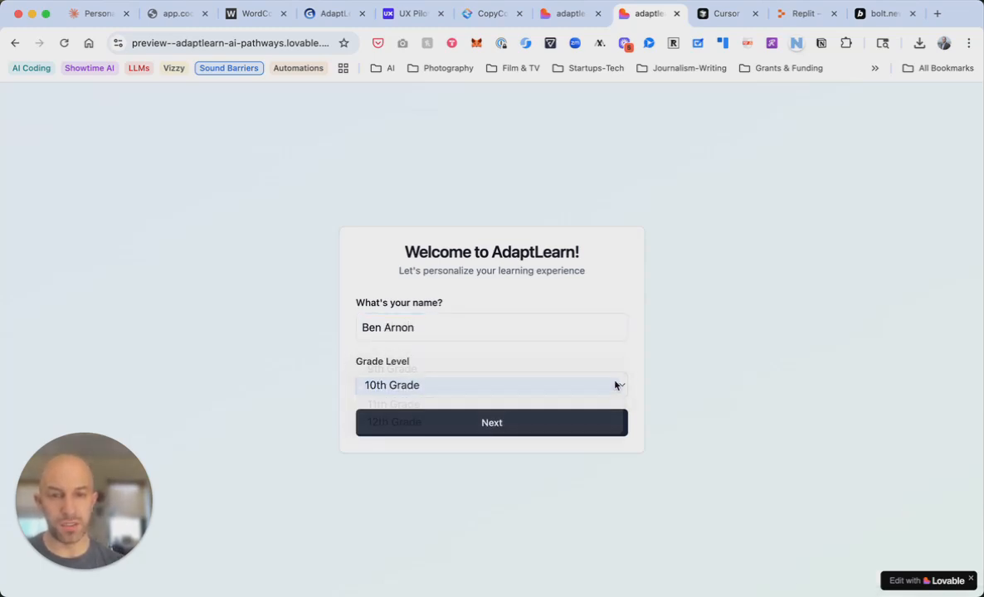
pyautogui.click(525, 427)
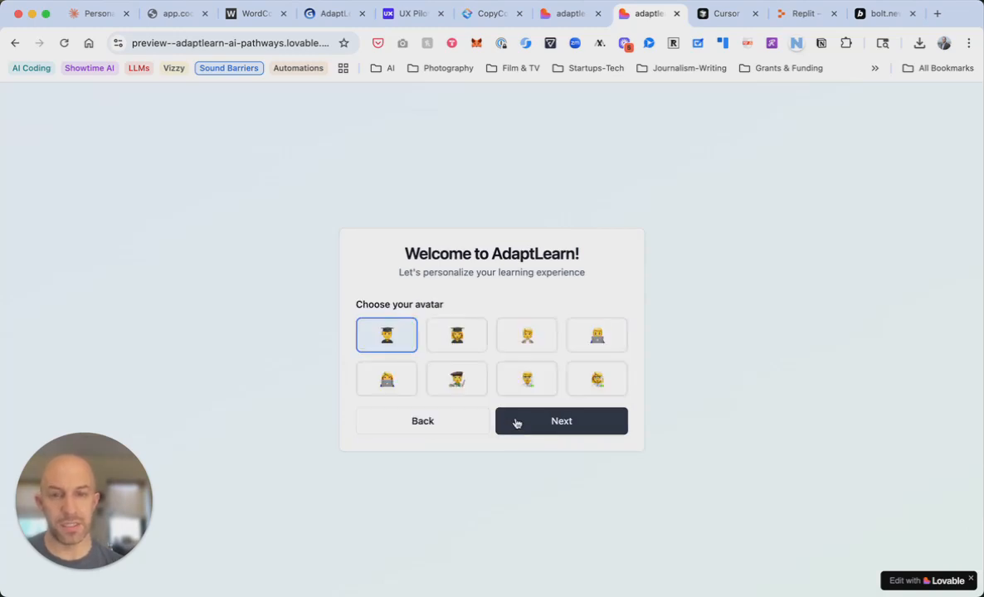
pyautogui.click(561, 423)
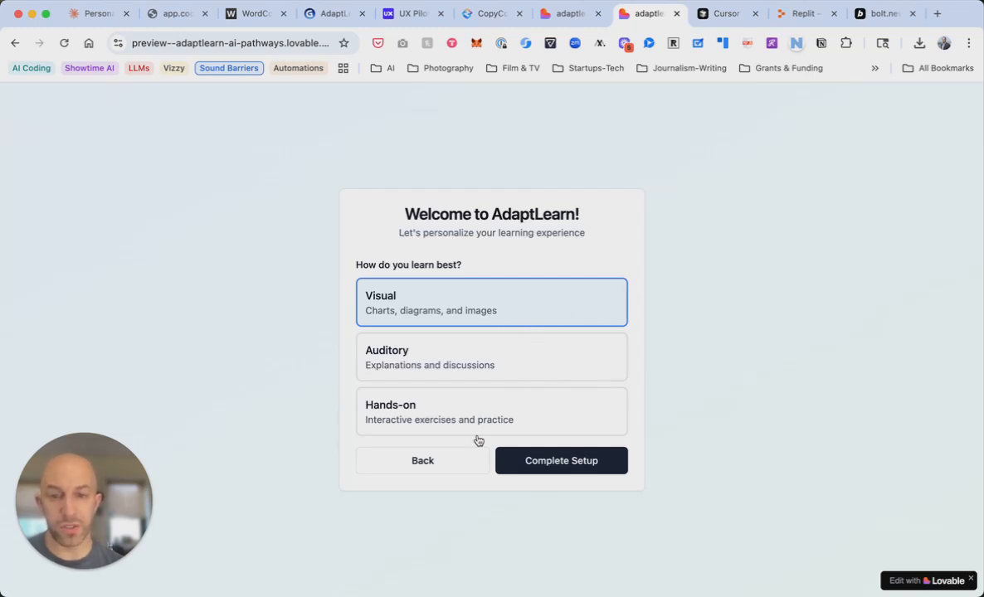
pyautogui.click(570, 468)
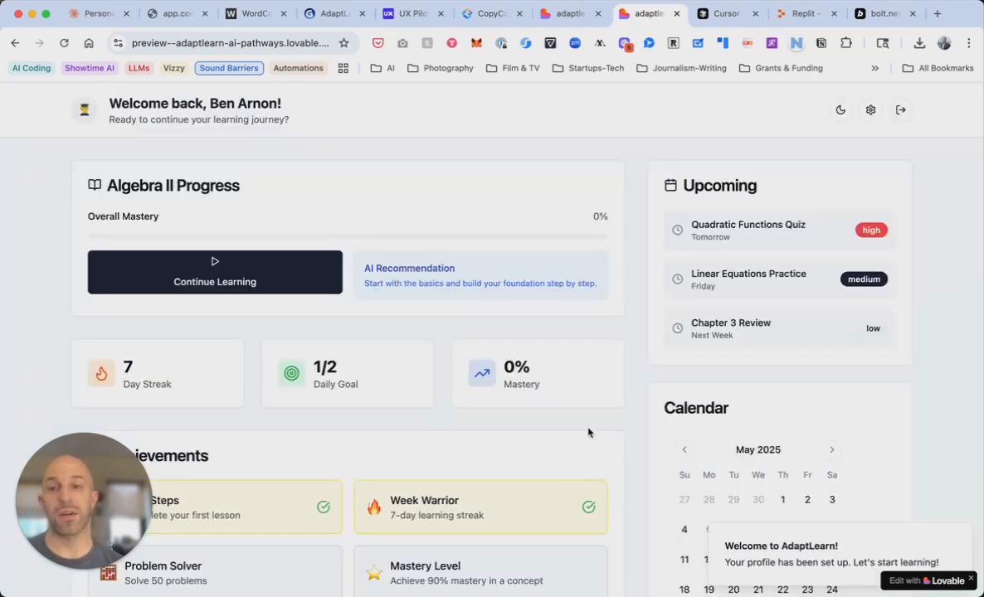
# Scroll through the student dashboard's progress, tasks, calendar and achievements, ending at the welcome header
pyautogui.scroll(-1, 588, 432)
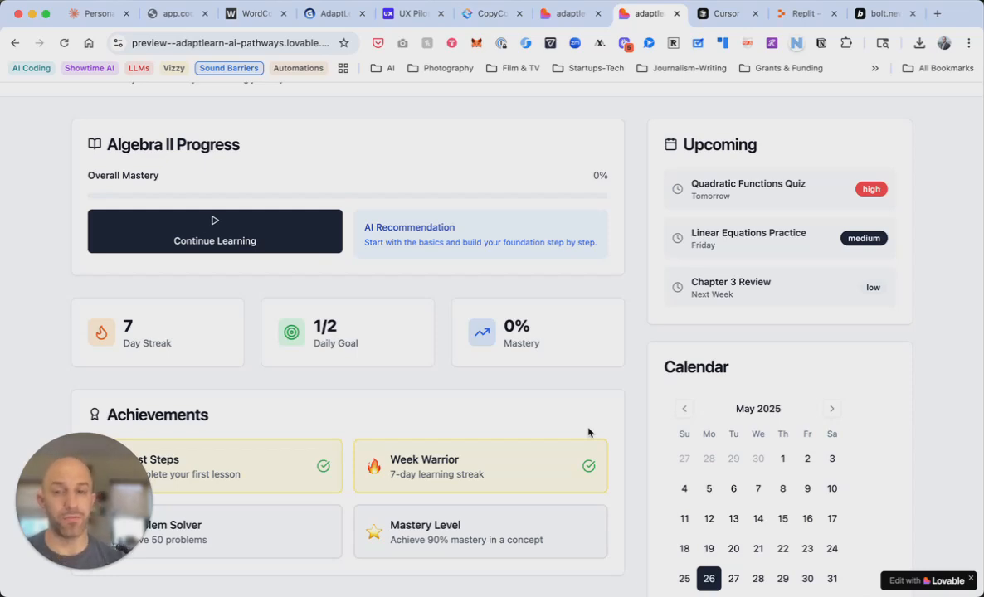
pyautogui.scroll(-1, 637, 440)
pyautogui.scroll(3, 637, 440)
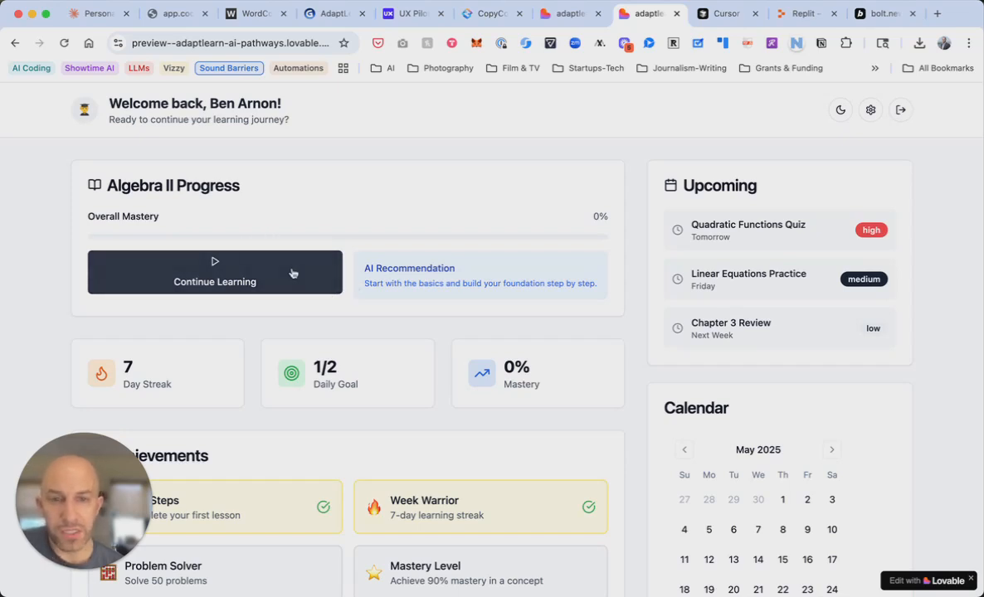
pyautogui.scroll(-2, 757, 310)
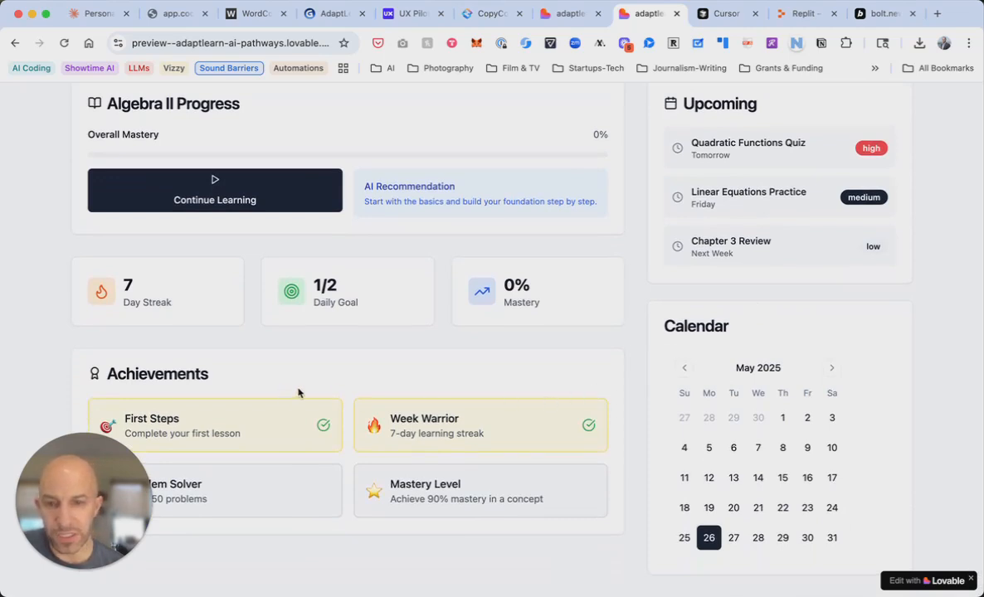
pyautogui.scroll(2, 312, 398)
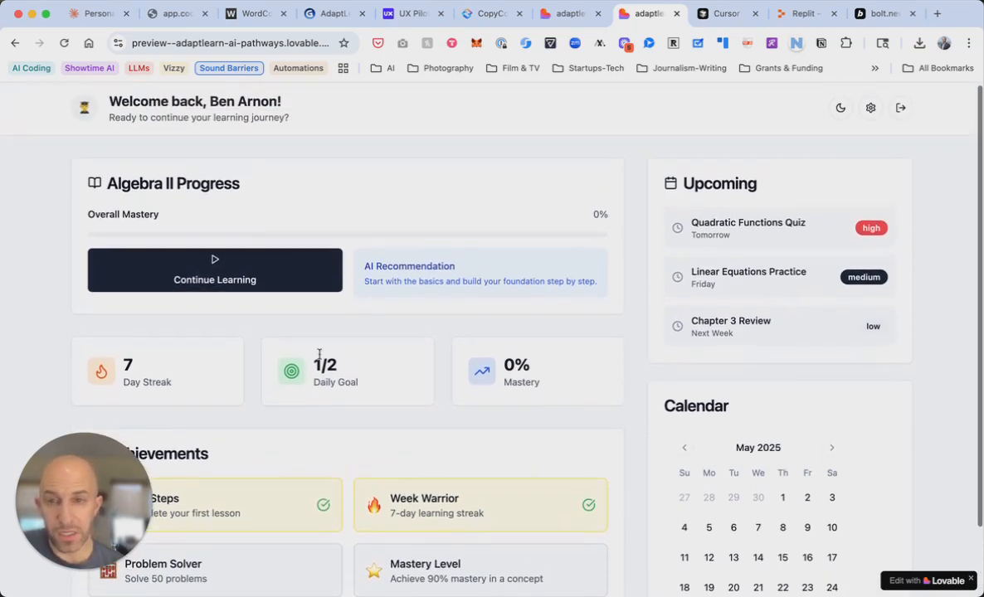
# Open the Linear Equations lesson, rate confidence 5 and advance to Step 2
pyautogui.click(235, 283)
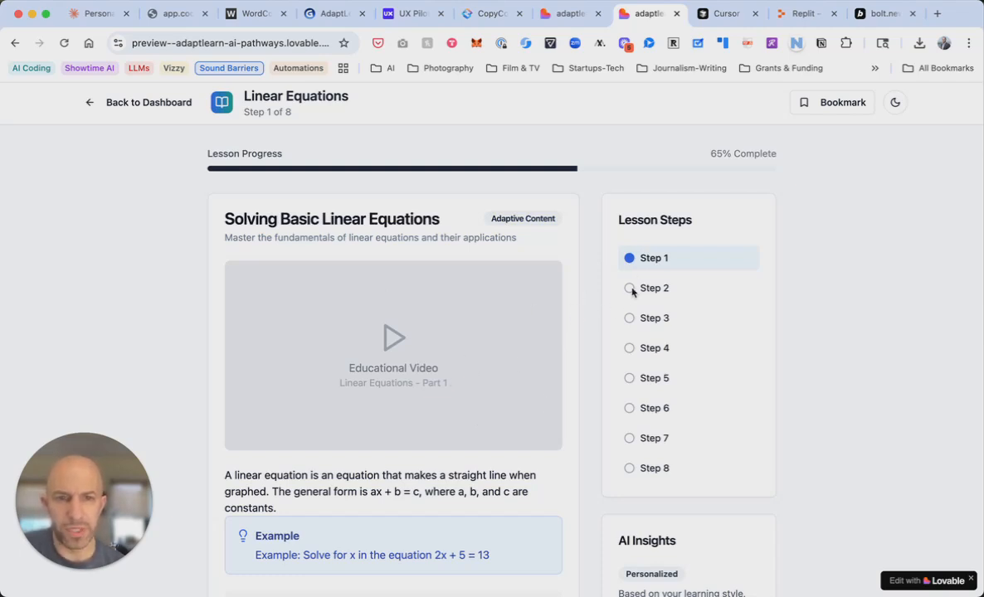
pyautogui.scroll(-4, 597, 411)
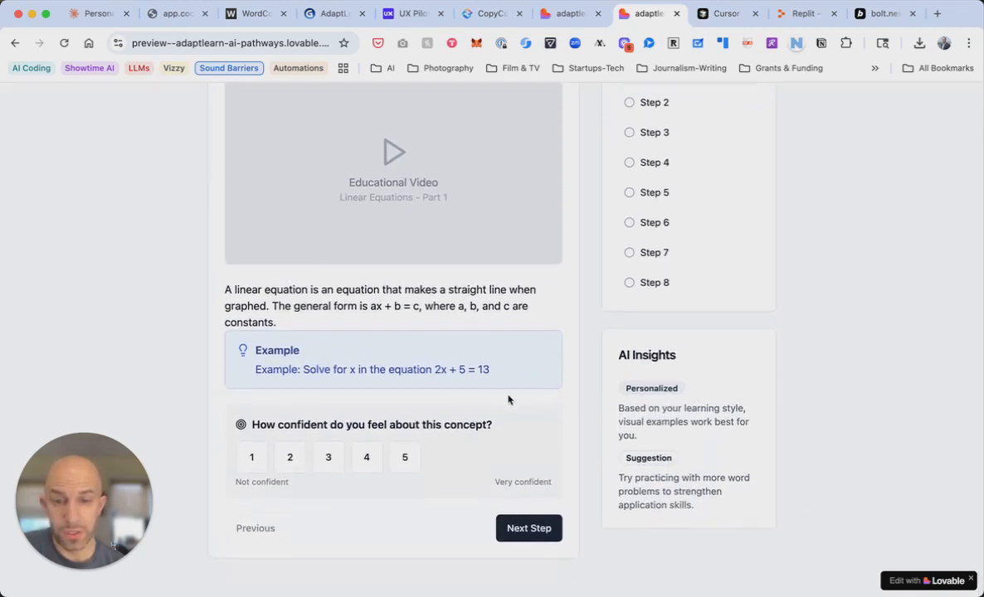
pyautogui.click(405, 458)
pyautogui.click(515, 531)
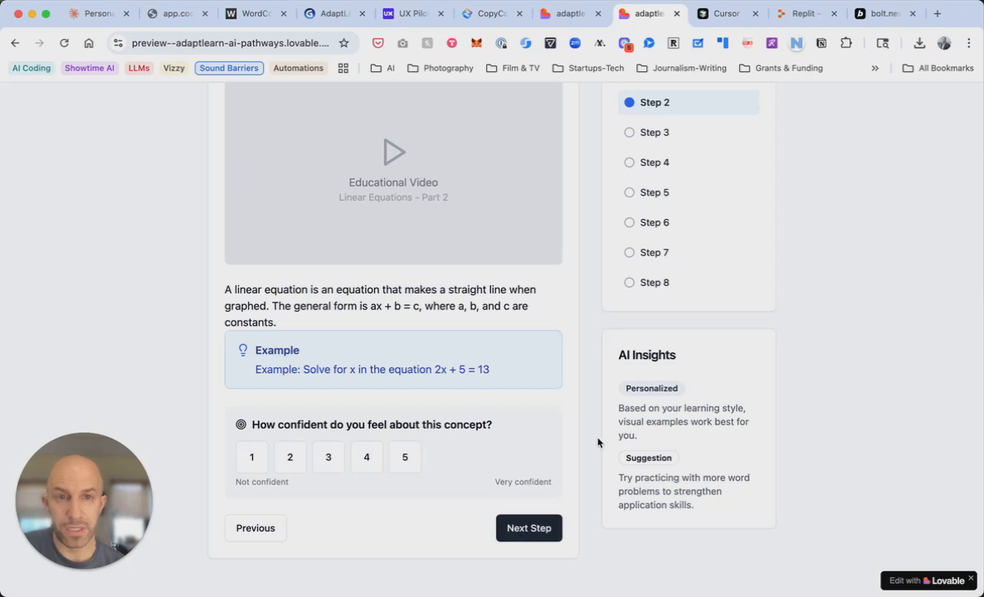
pyautogui.scroll(3, 604, 435)
pyautogui.scroll(-3, 615, 421)
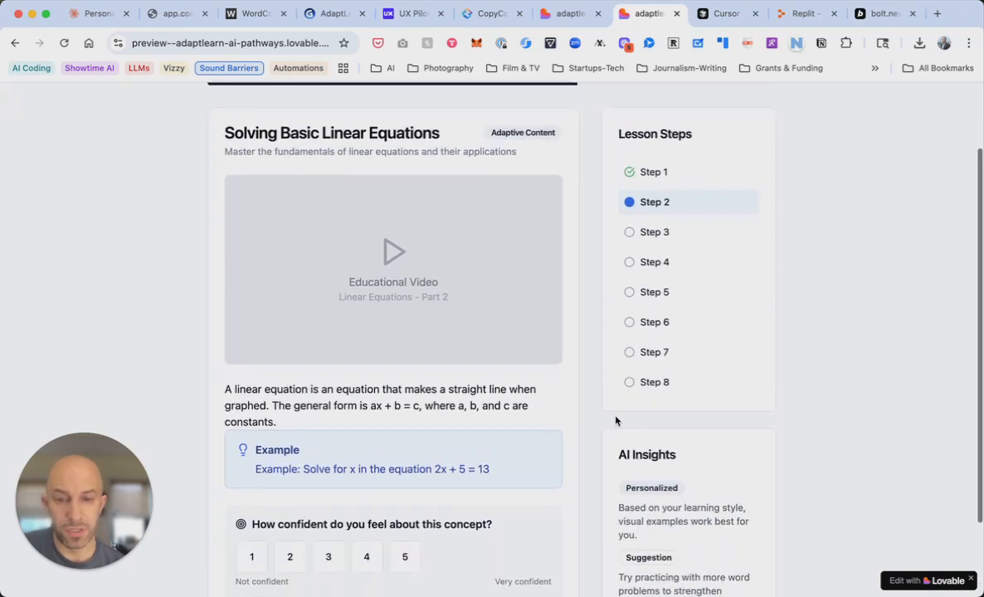
pyautogui.scroll(3, 615, 421)
pyautogui.scroll(-3, 615, 421)
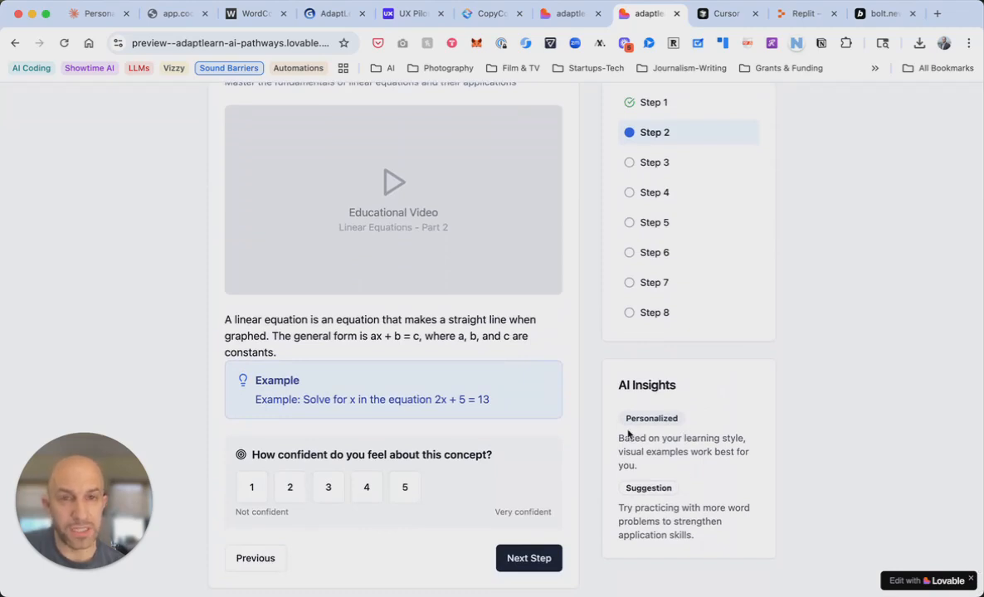
pyautogui.scroll(3, 630, 440)
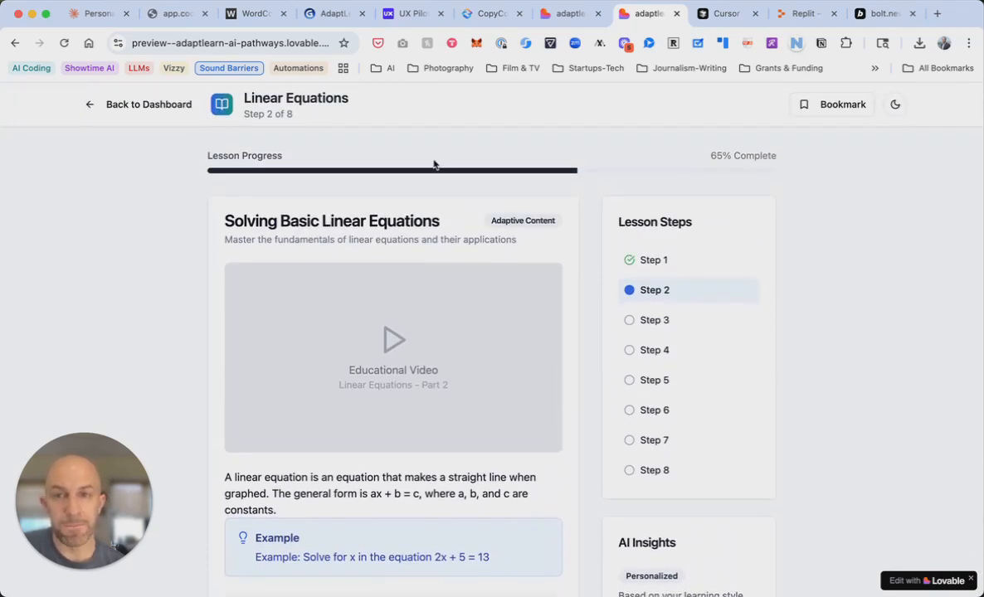
# Bookmark the lesson and toggle the theme to dark and back to light
pyautogui.click(826, 106)
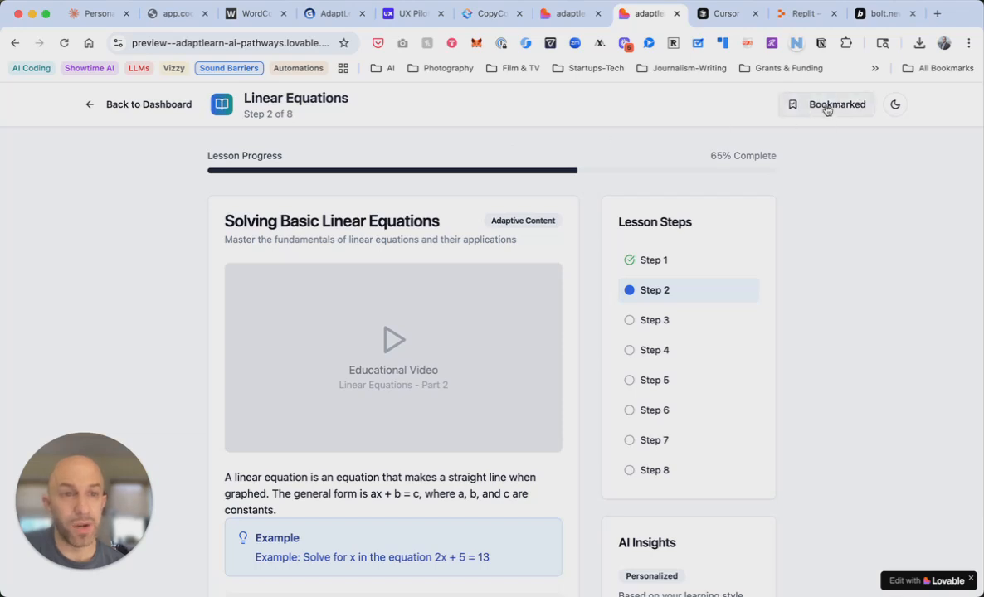
pyautogui.click(896, 106)
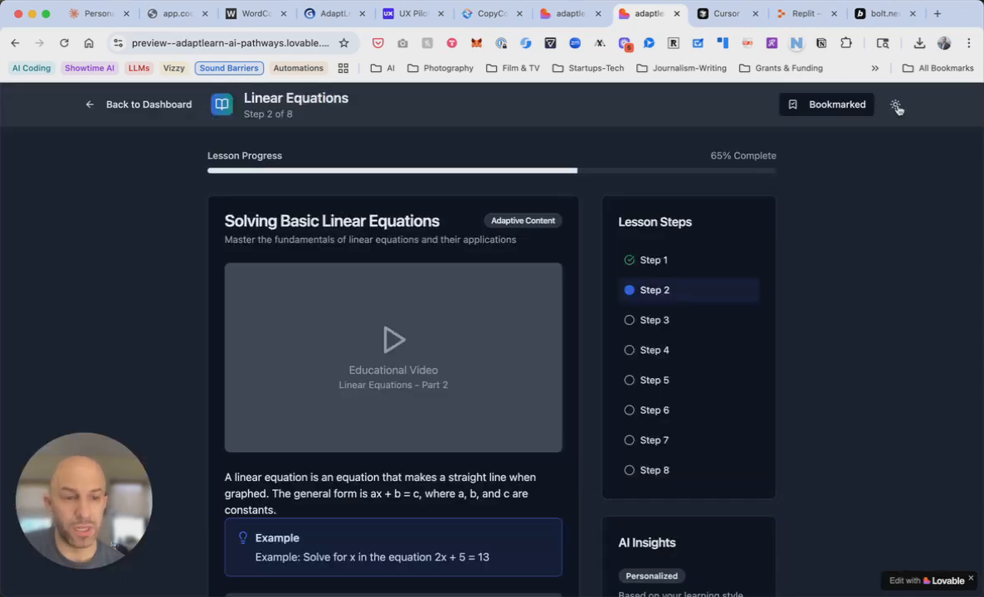
pyautogui.click(896, 106)
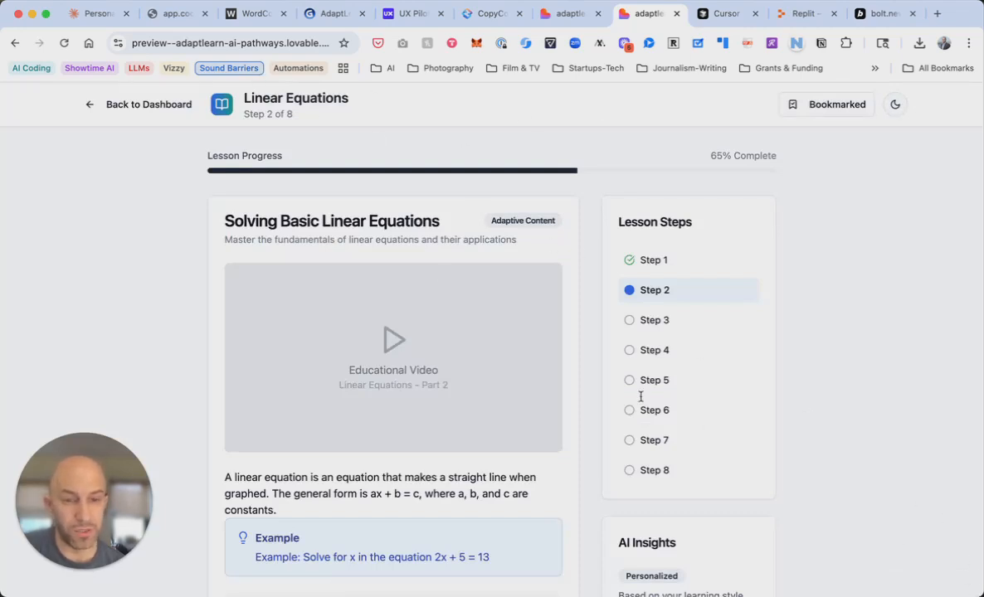
# Return to the student dashboard and sign out to the AdaptLearn landing page
pyautogui.click(116, 105)
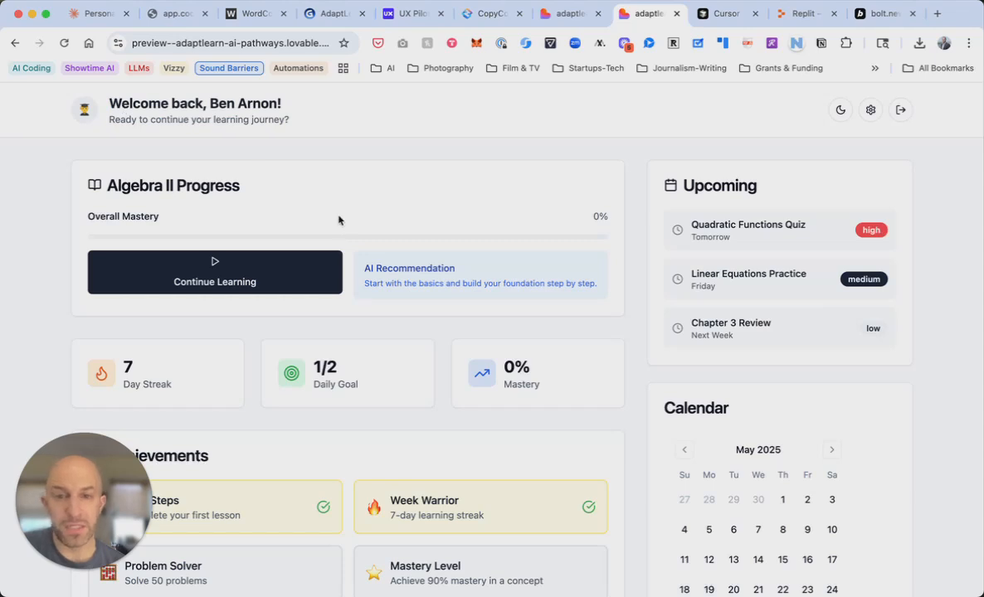
pyautogui.click(898, 112)
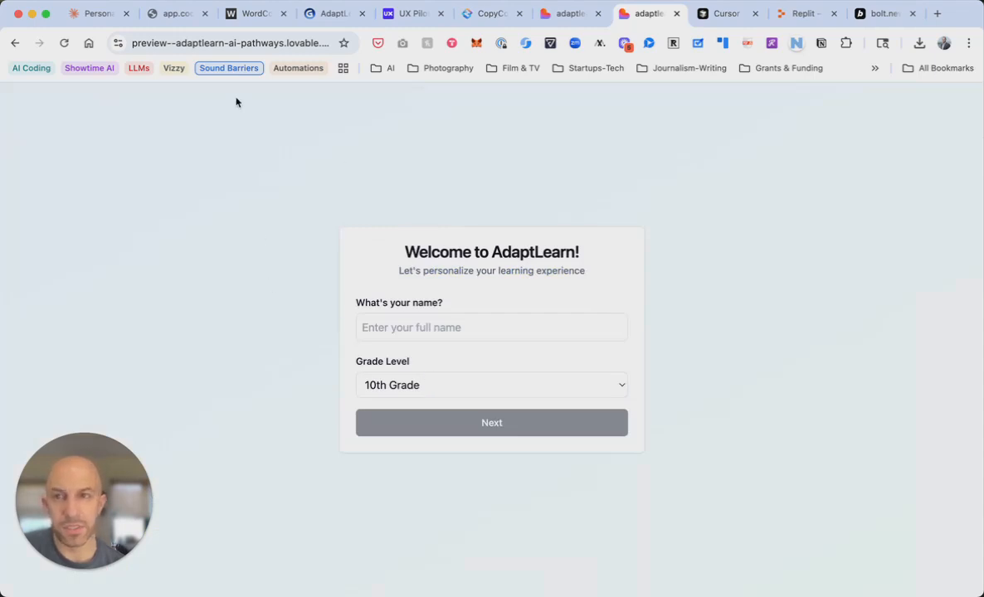
pyautogui.click(14, 43)
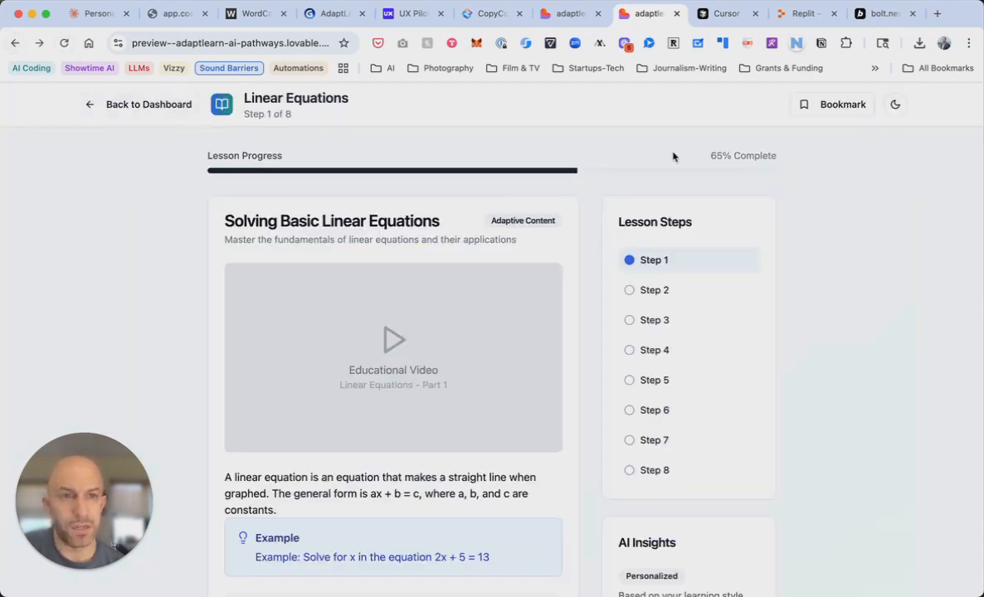
pyautogui.click(134, 104)
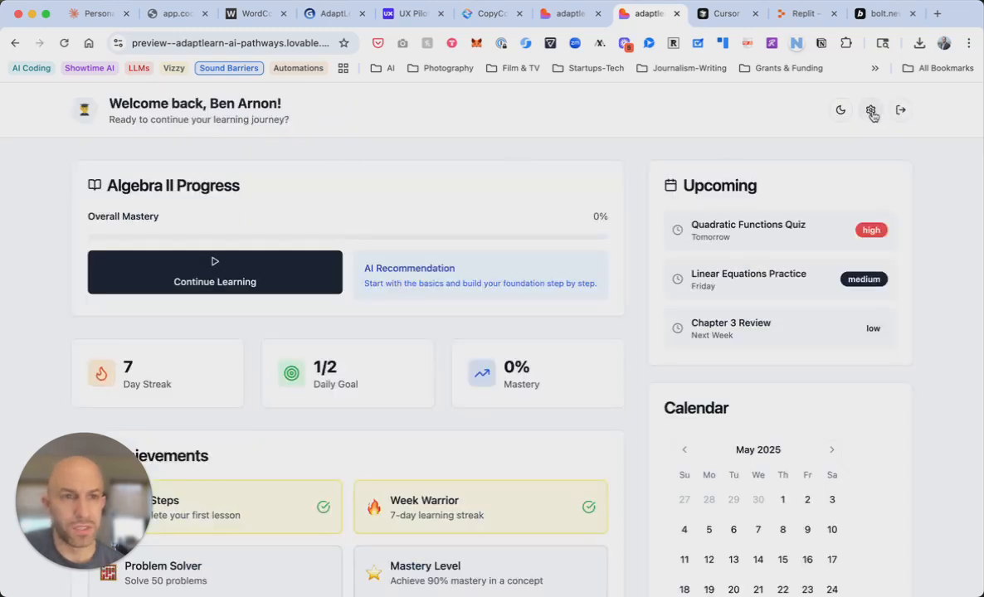
pyautogui.click(900, 111)
# Enter as a guest teacher and review the Algebra II – Period 3 class statistics
pyautogui.scroll(-2, 581, 415)
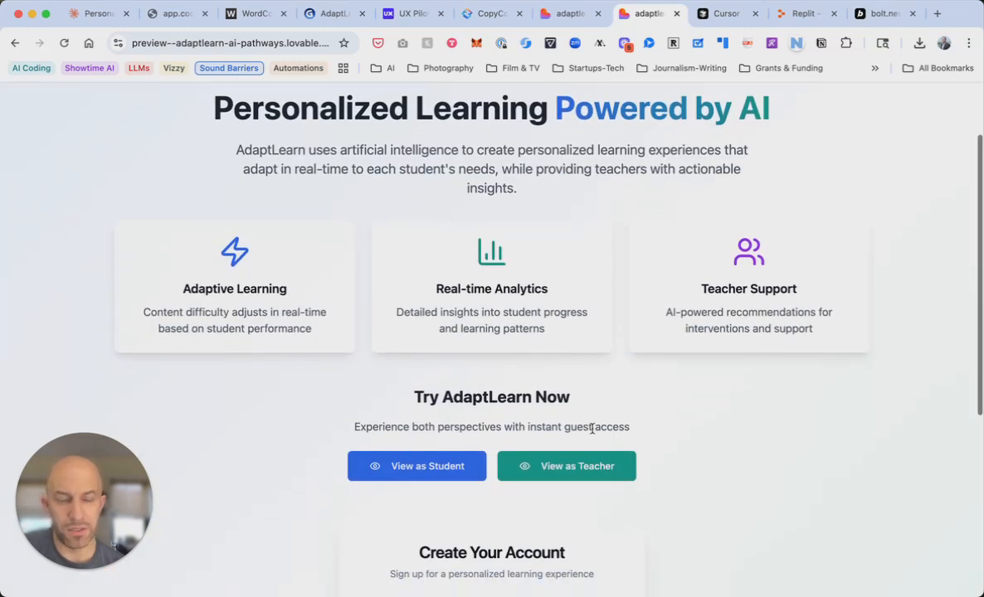
pyautogui.click(564, 470)
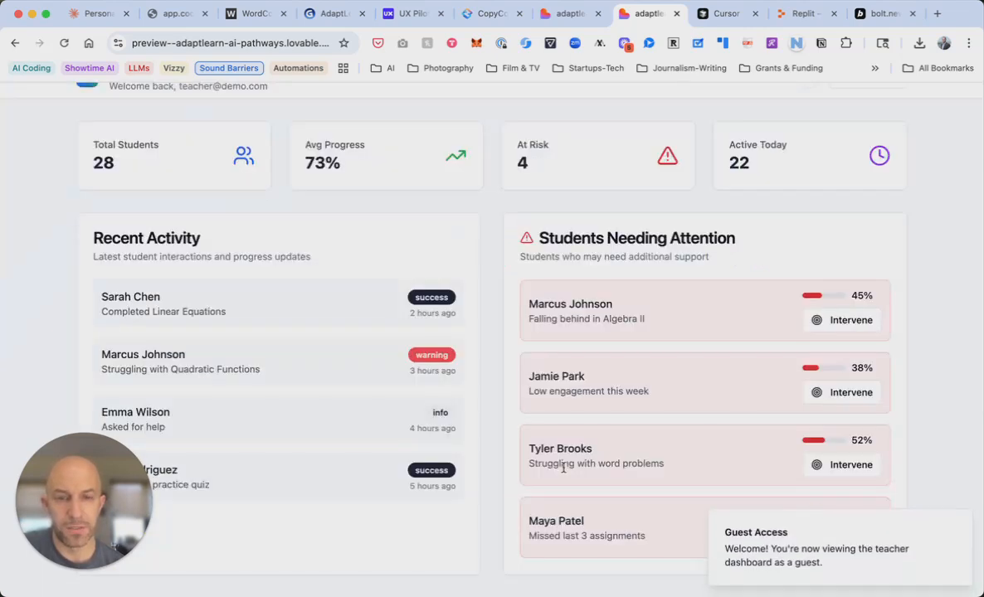
pyautogui.scroll(1, 578, 401)
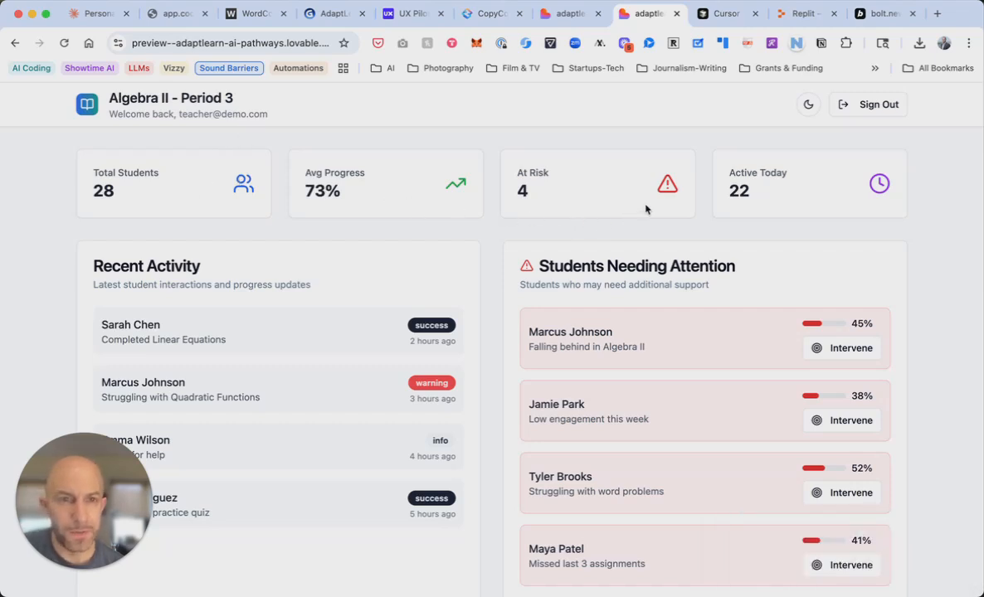
pyautogui.scroll(-1, 710, 288)
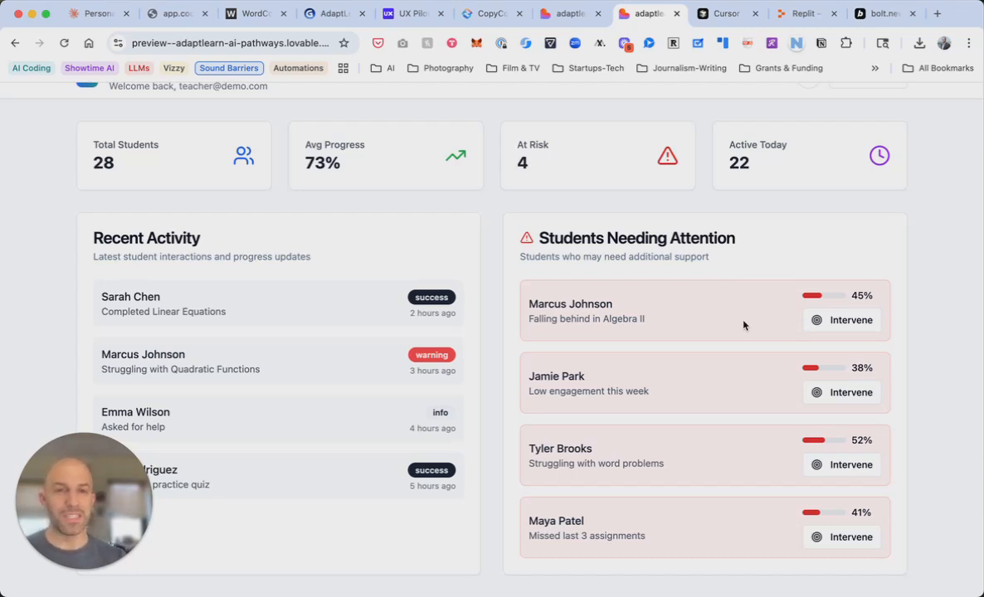
# Switch to the Gamma investor pitch deck and scroll through slides 1–8
pyautogui.click(324, 17)
pyautogui.scroll(-6, 583, 365)
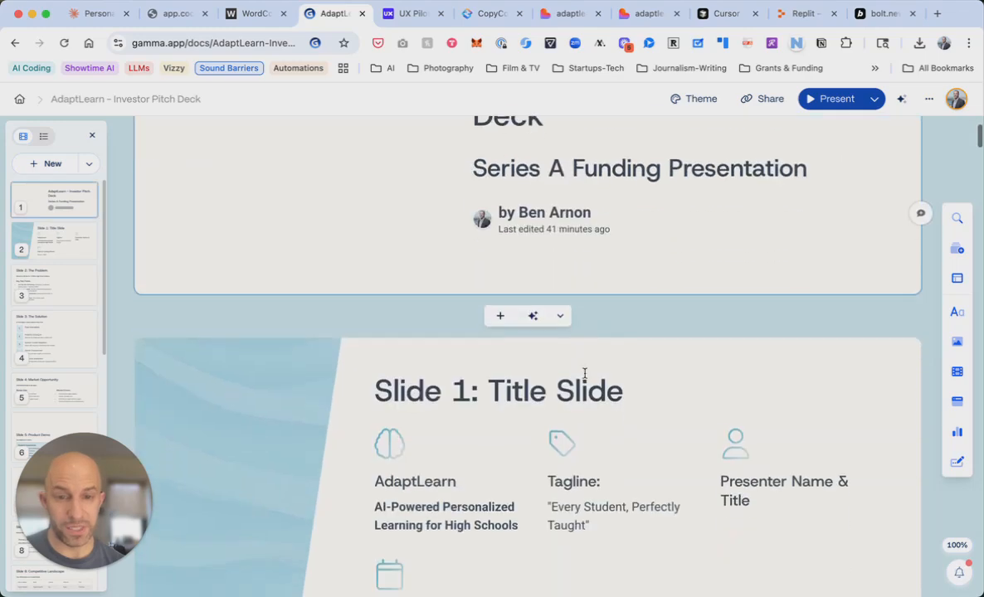
pyautogui.scroll(-10, 585, 374)
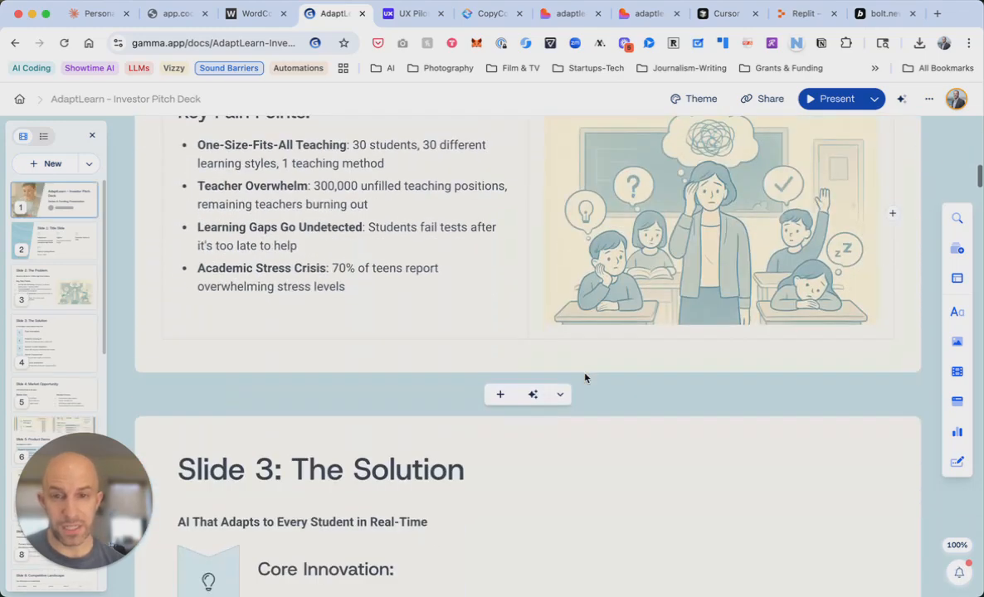
pyautogui.scroll(-10, 585, 373)
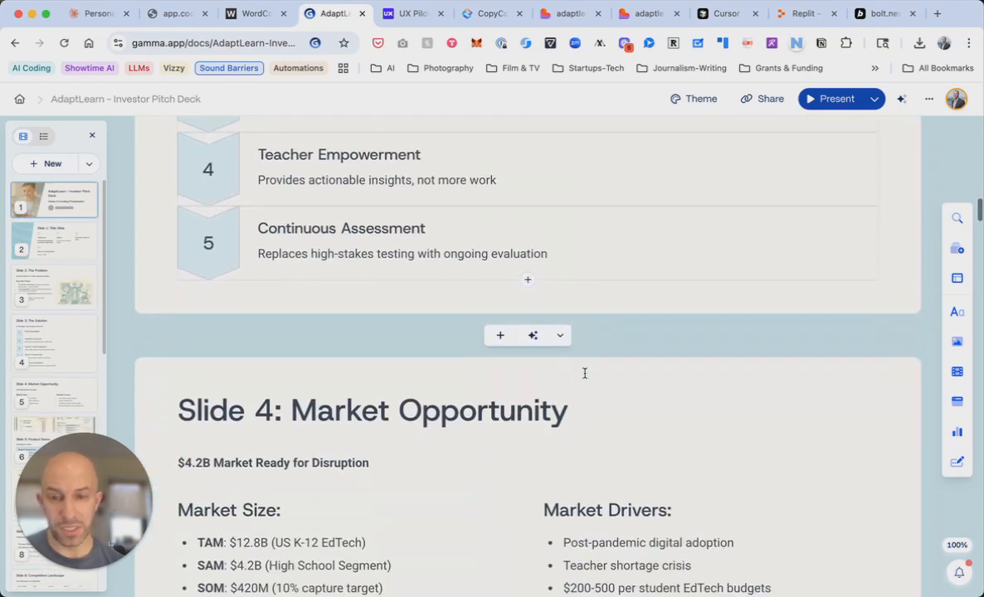
pyautogui.scroll(-10, 585, 373)
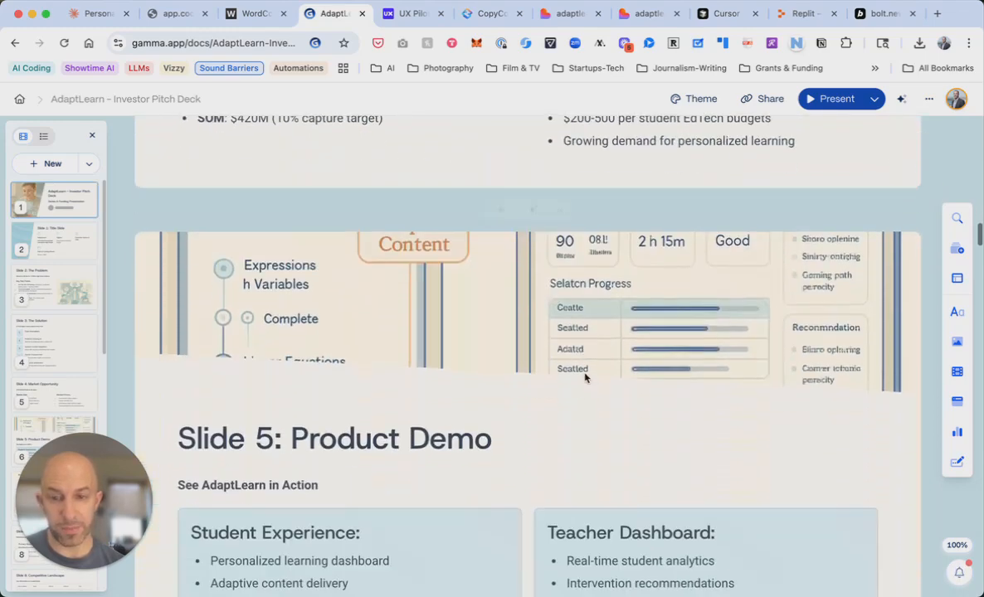
pyautogui.scroll(-10, 585, 374)
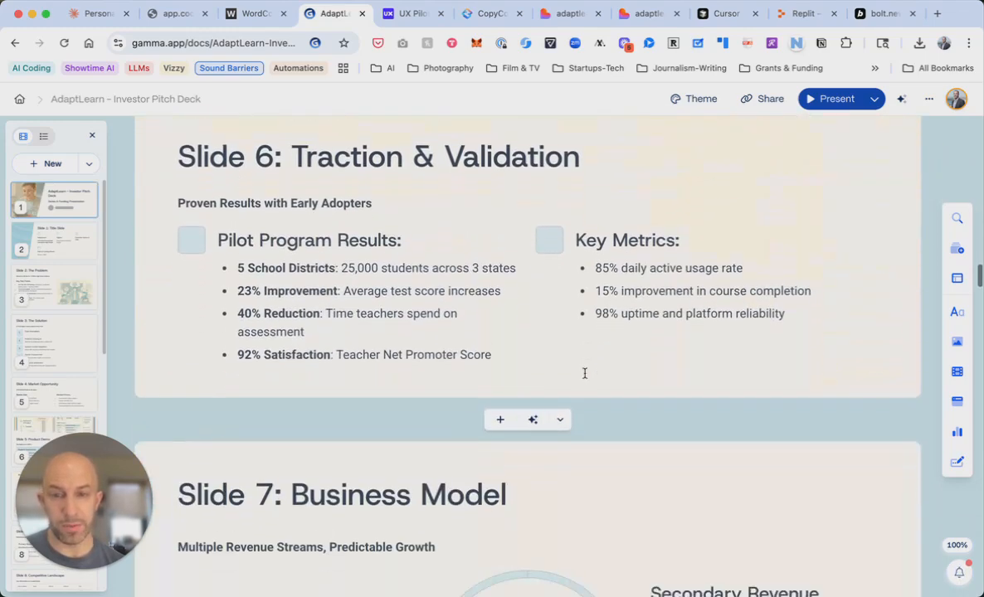
pyautogui.scroll(-1, 585, 378)
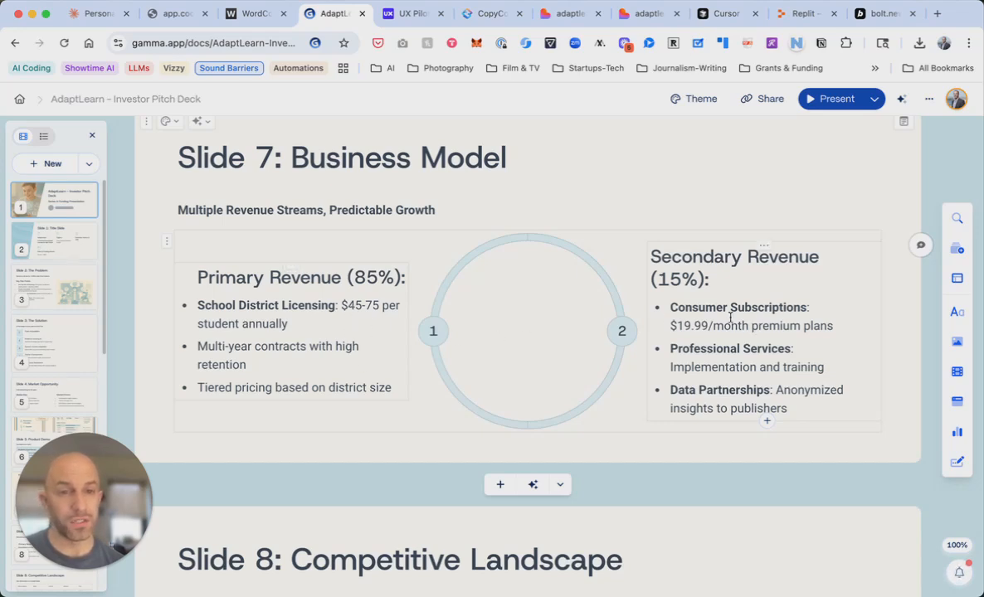
pyautogui.click(649, 13)
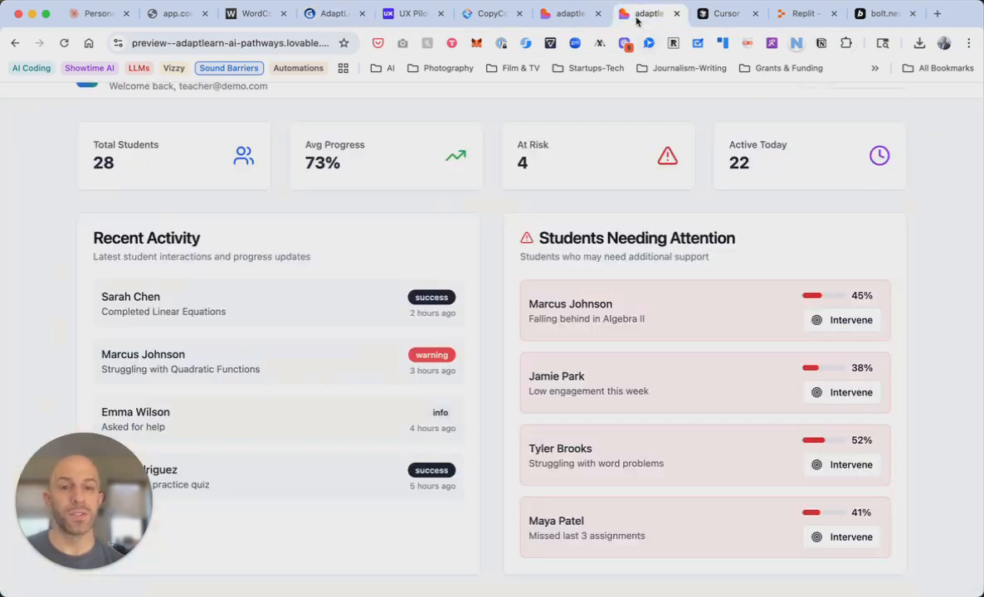
pyautogui.scroll(2, 571, 215)
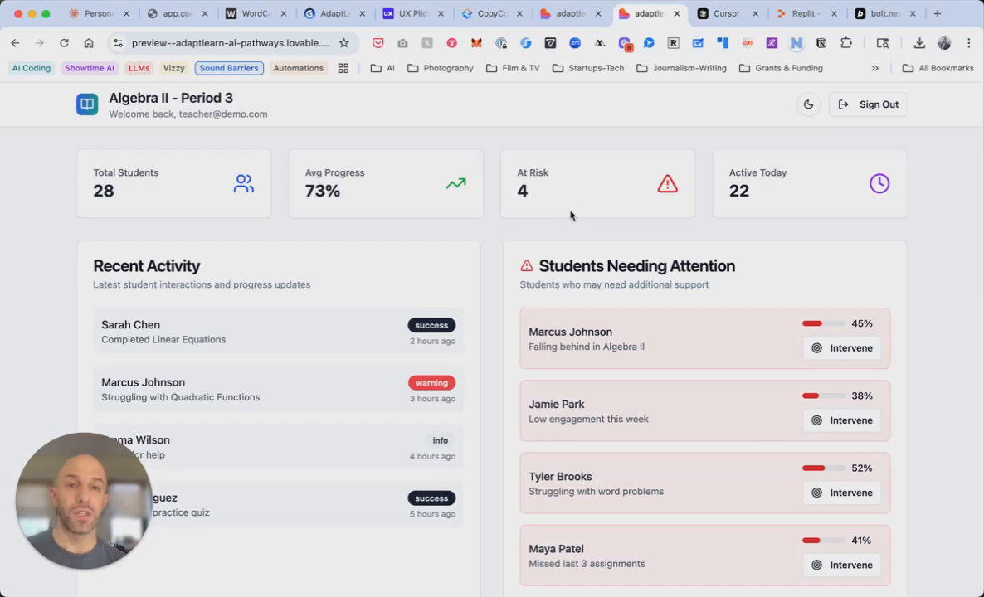
pyautogui.scroll(-2, 570, 216)
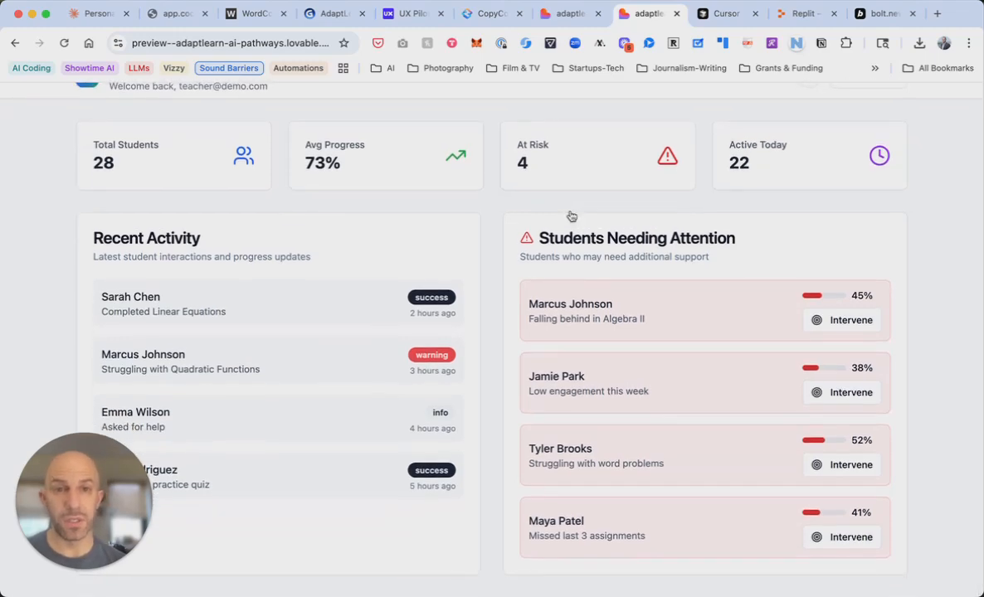
pyautogui.hotkey('ctrl', 'shift', 'Tab')
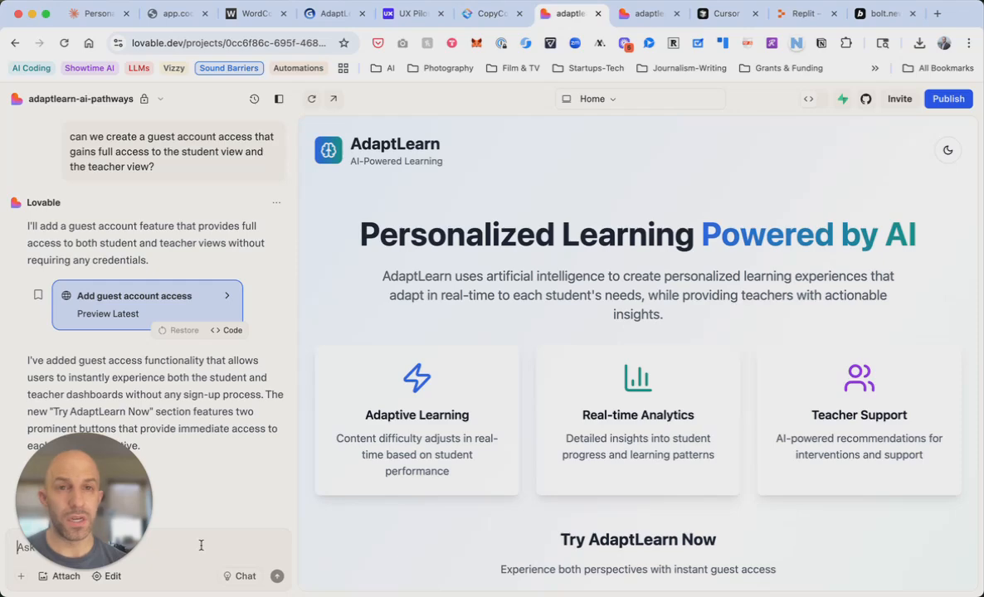
pyautogui.hotkey('ctrl', 'Tab')
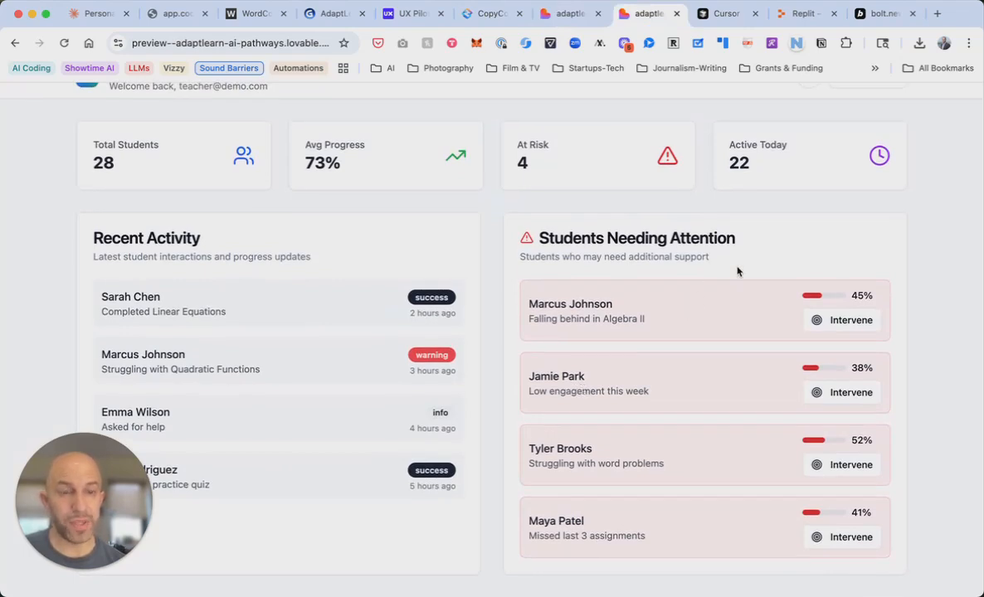
pyautogui.scroll(1, 761, 178)
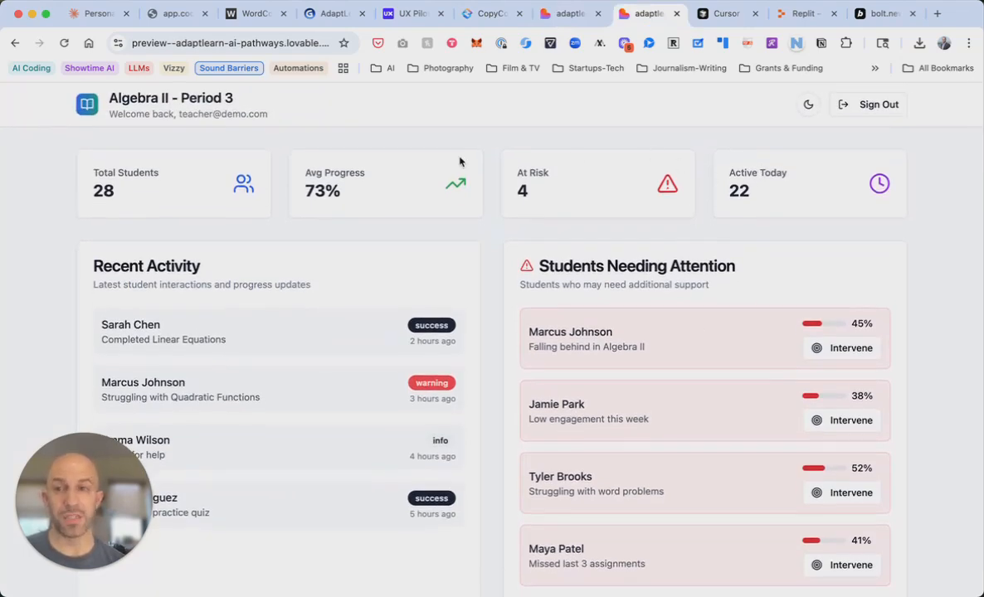
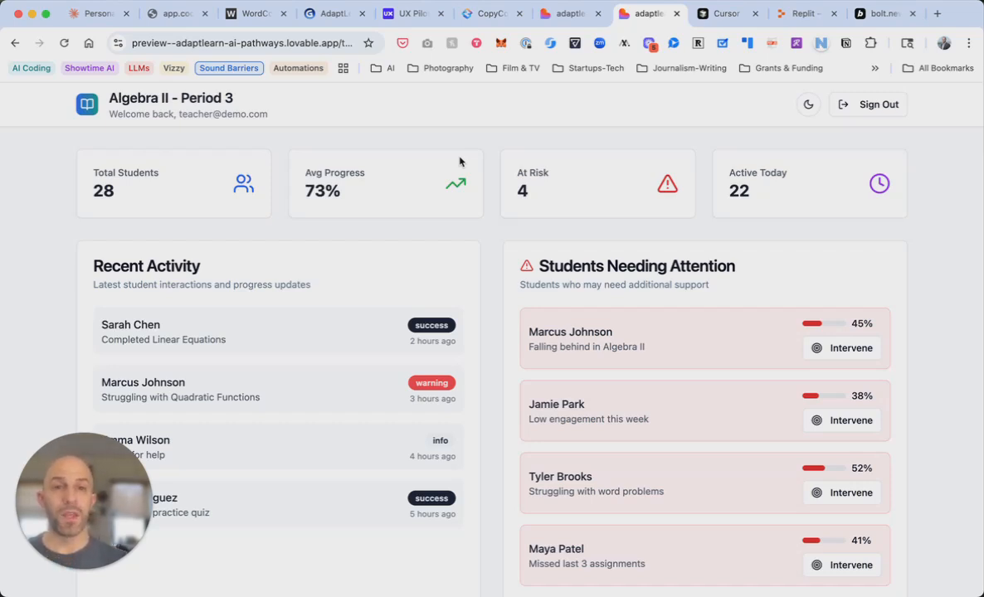
pyautogui.click(553, 23)
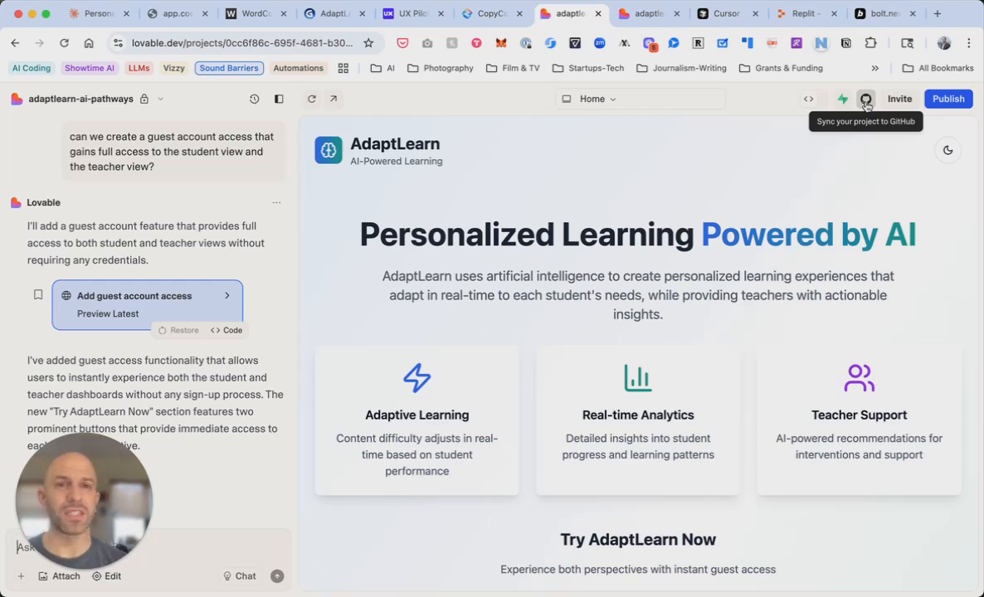
pyautogui.hotkey('ctrl', 'Tab')
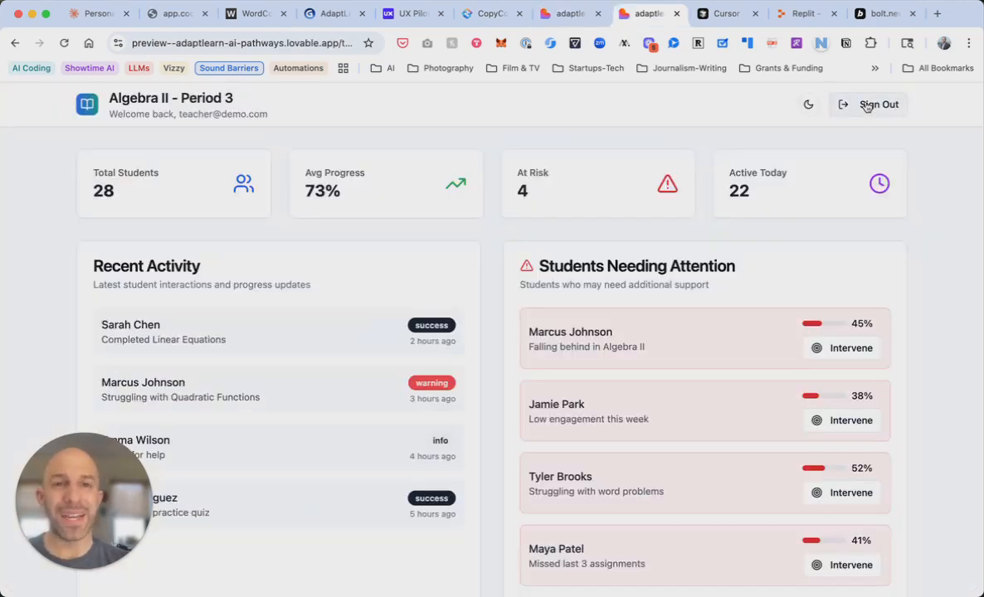